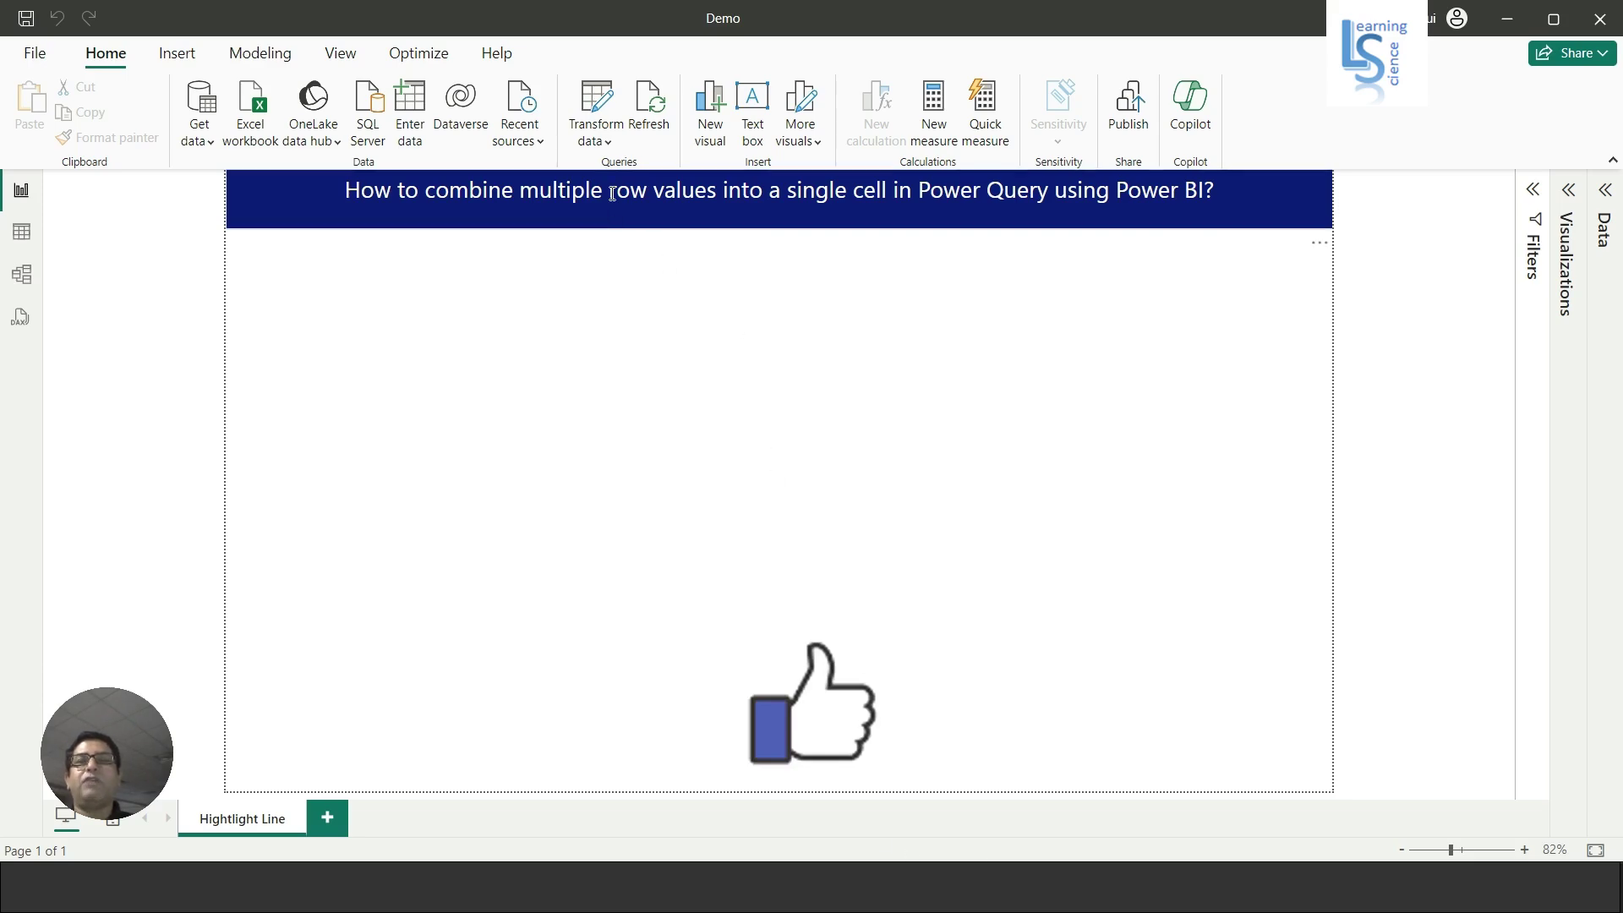
Open the Sales Data query in the Power Query Editor via Transform data
left_click(609, 143)
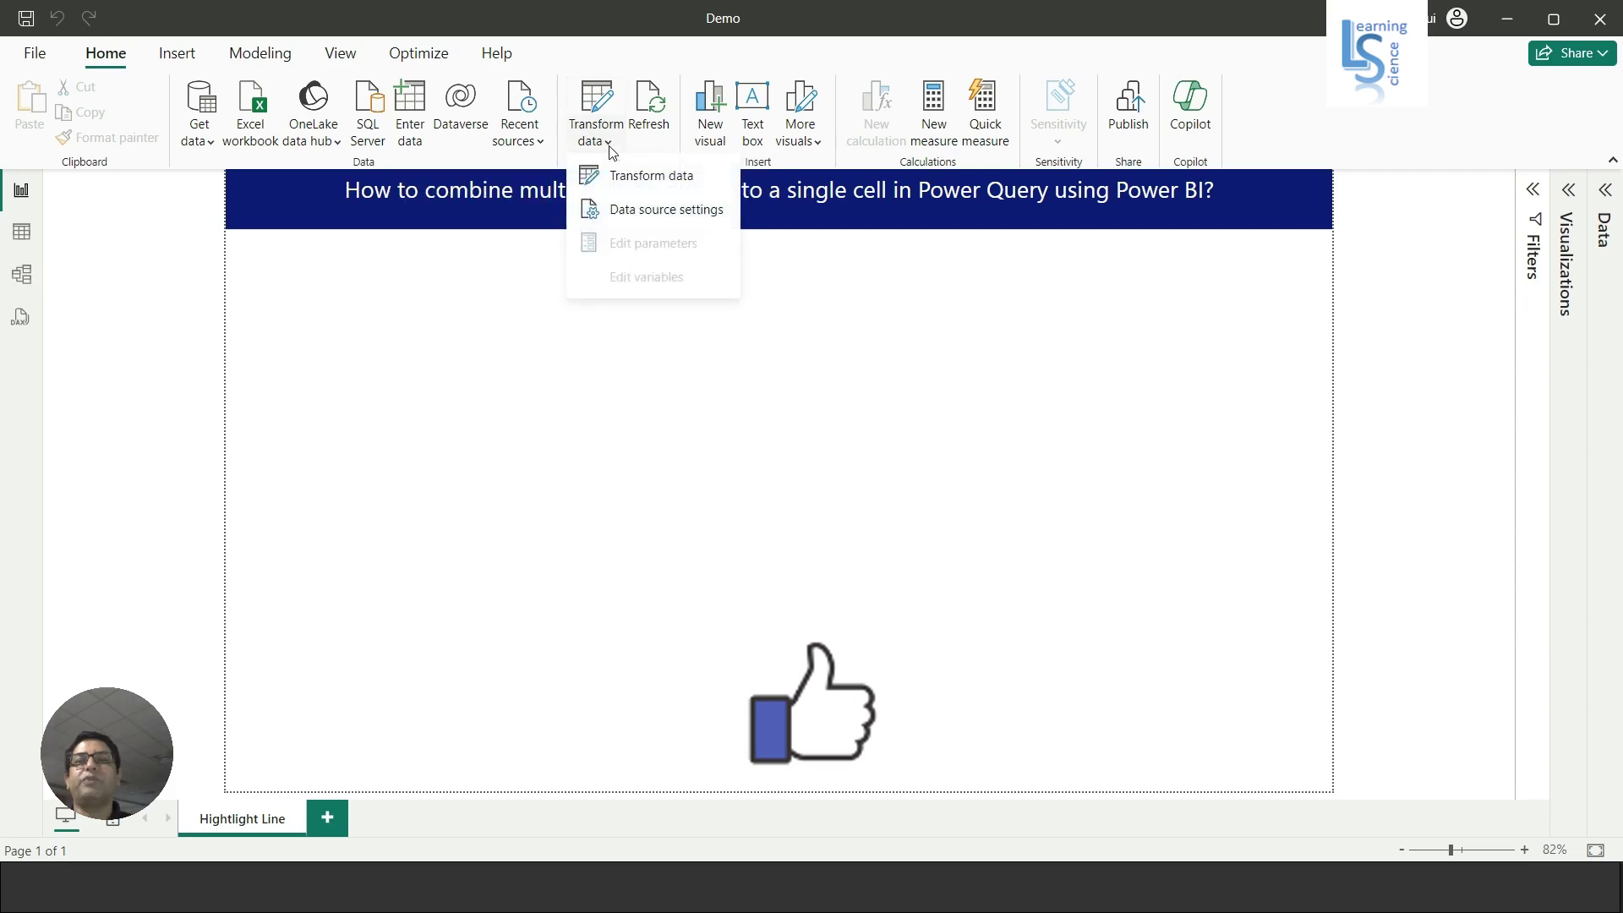
left_click(644, 177)
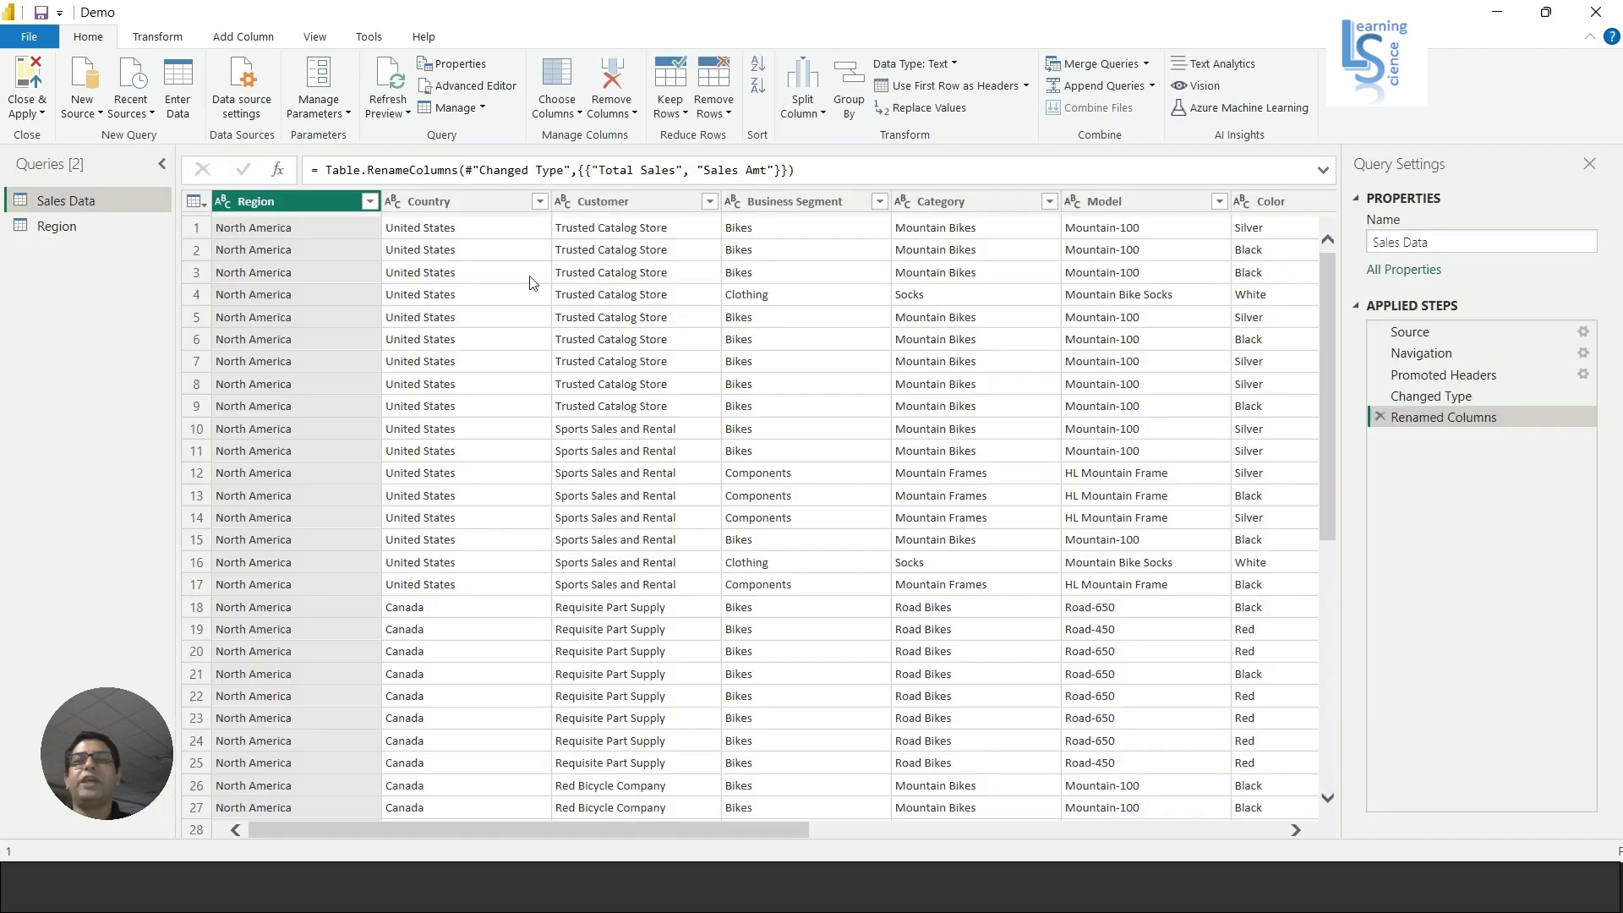
Switch to the Region query and zoom in on its Region and Country table
left_click(56, 228)
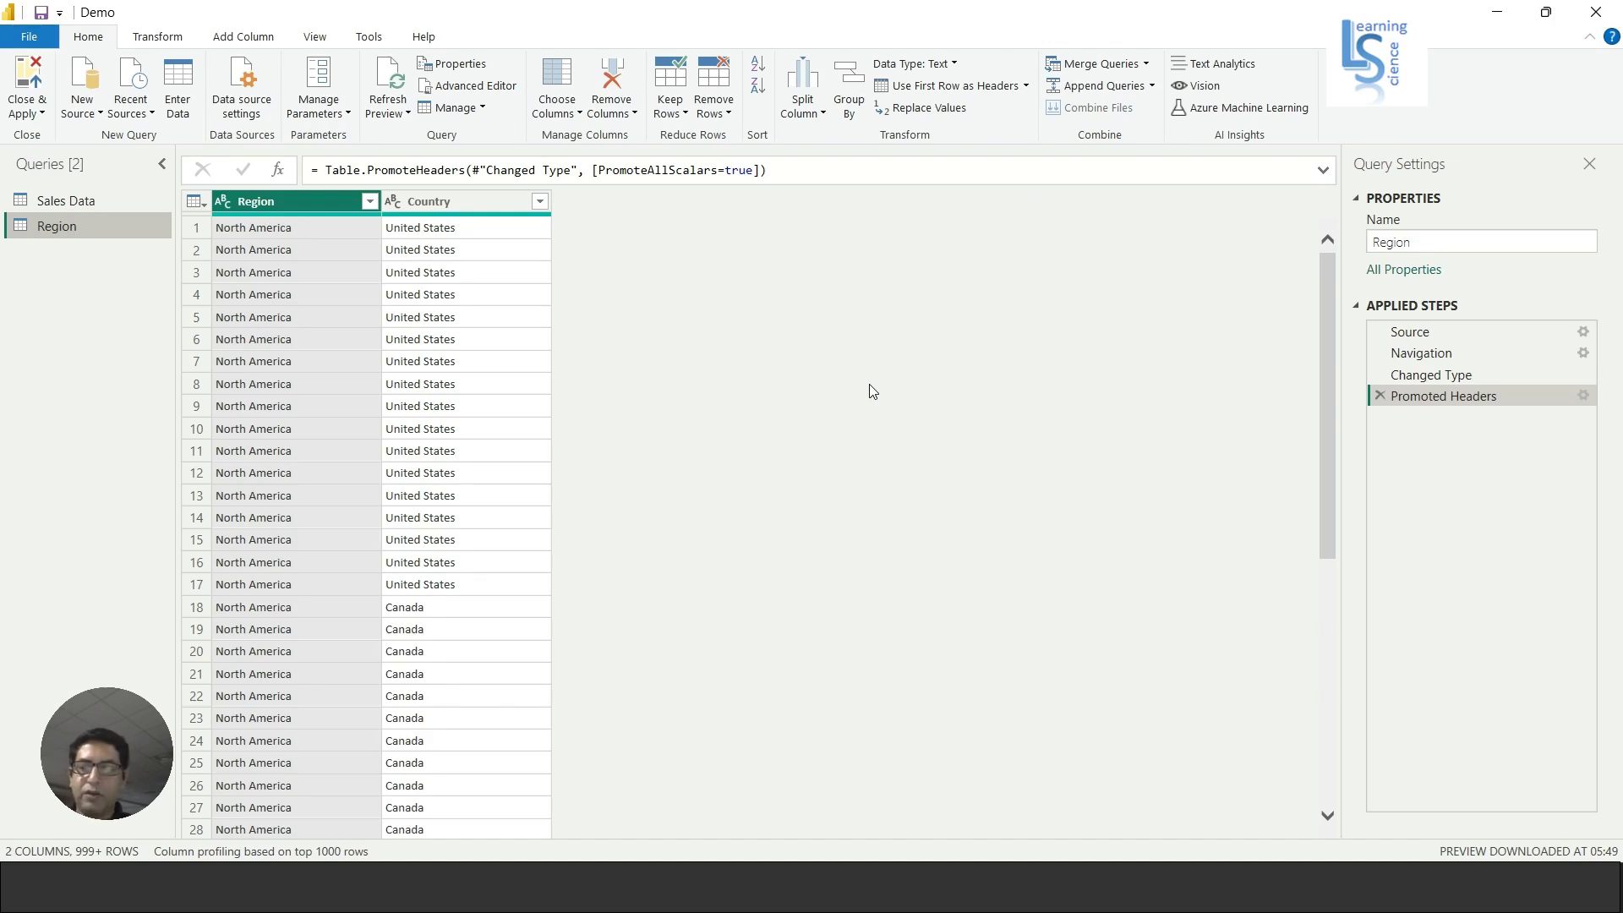
key("ctrl+shift+plus")
key("ctrl+shift+plus")
key("ctrl+shift+plus")
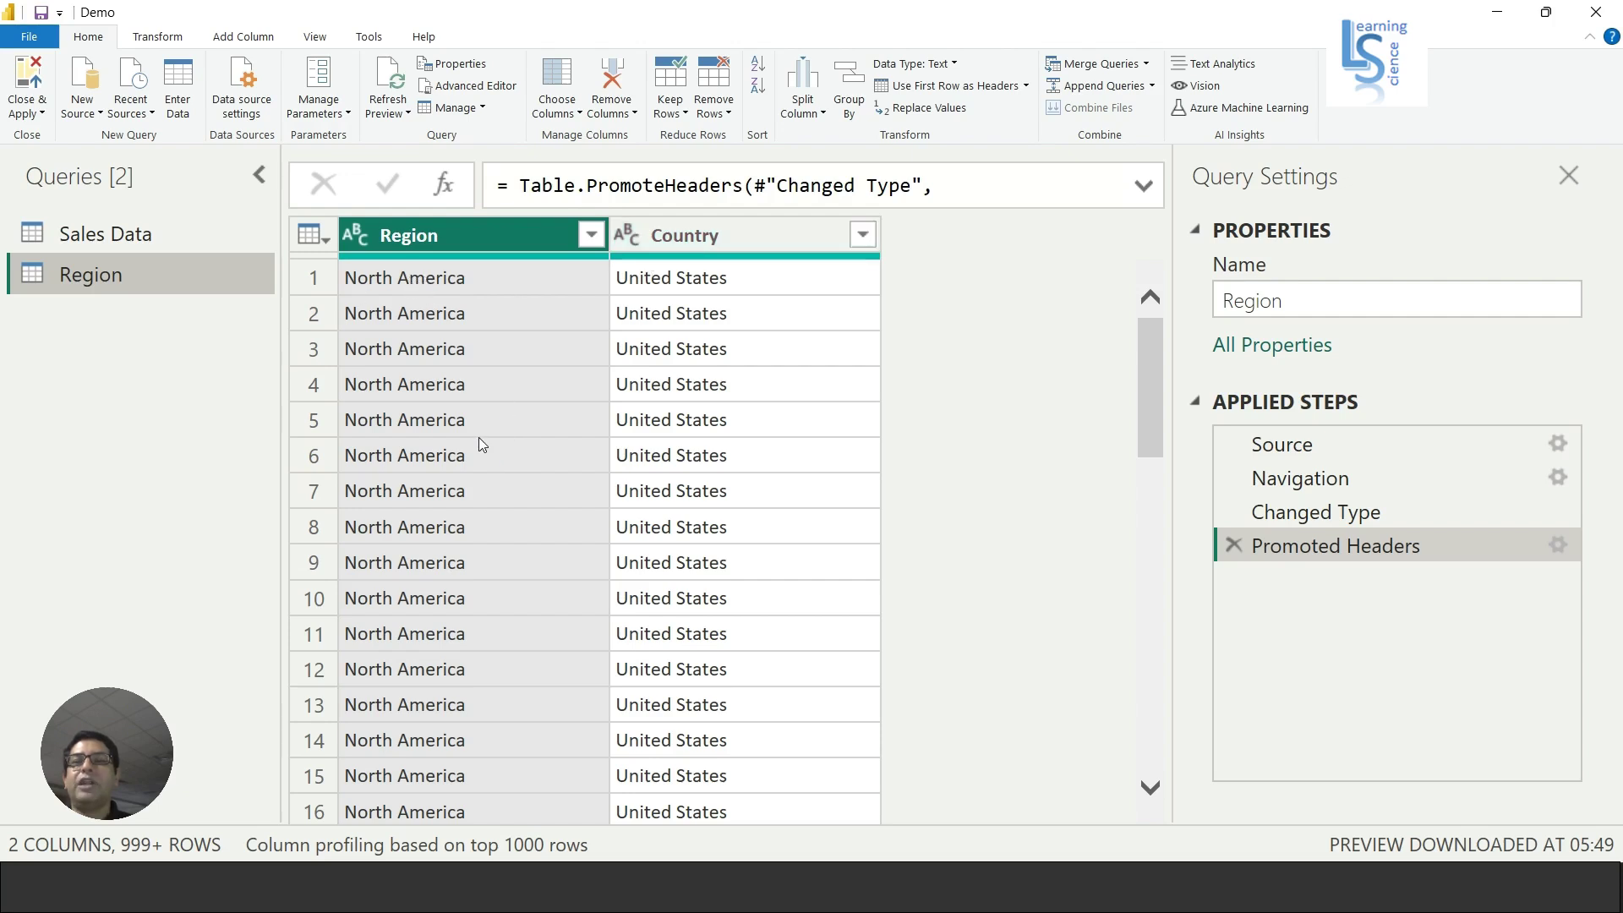
left_click(591, 235)
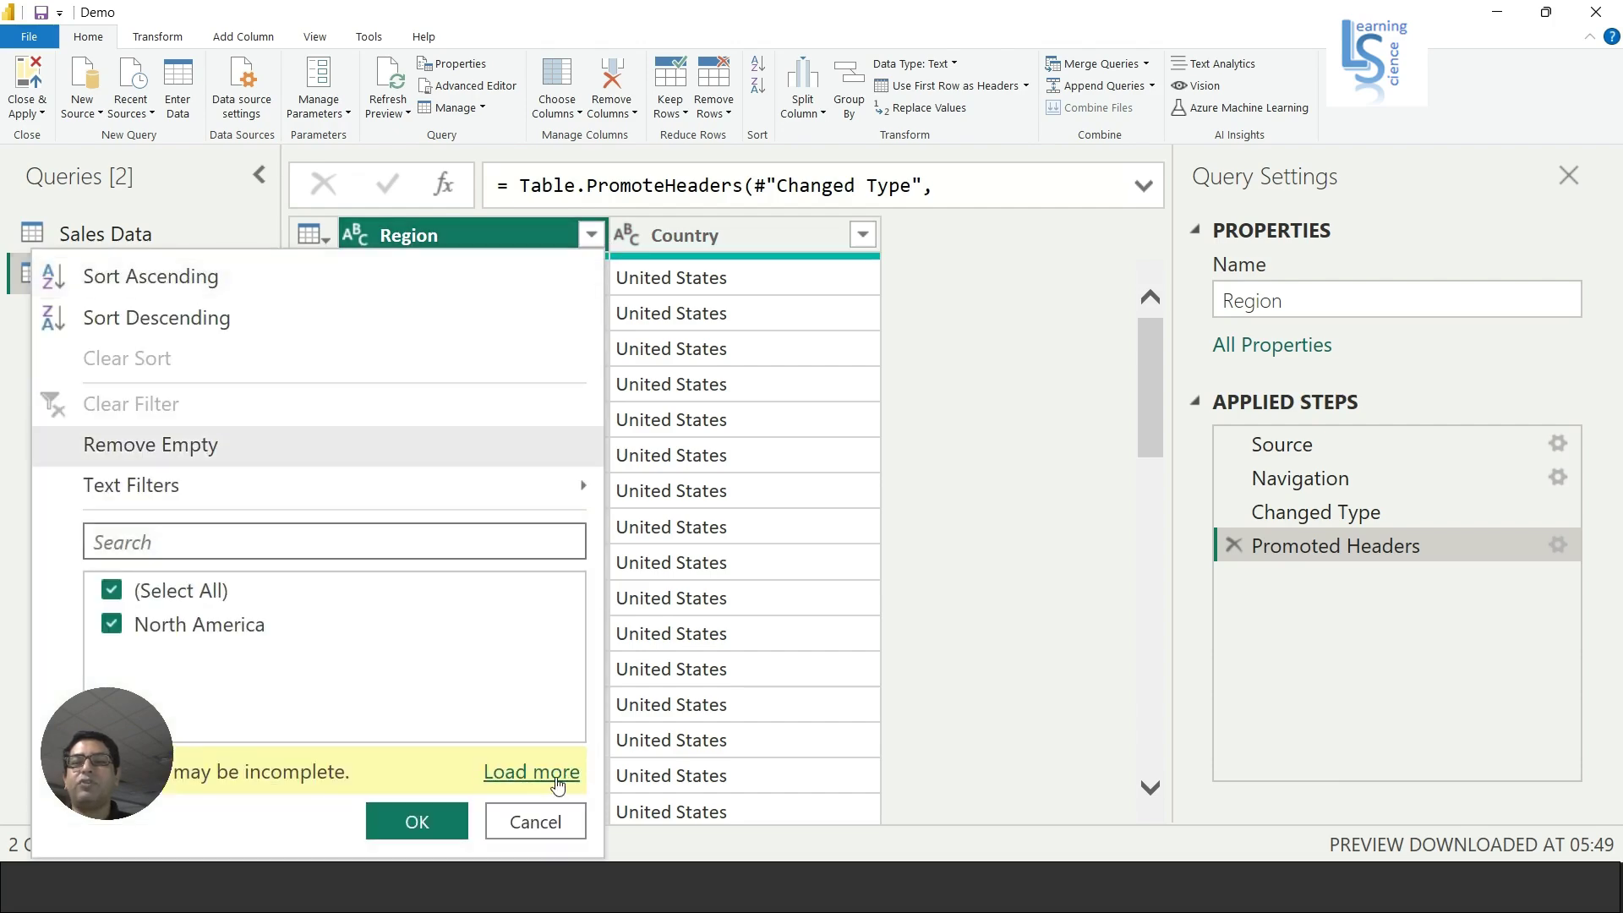
left_click(530, 772)
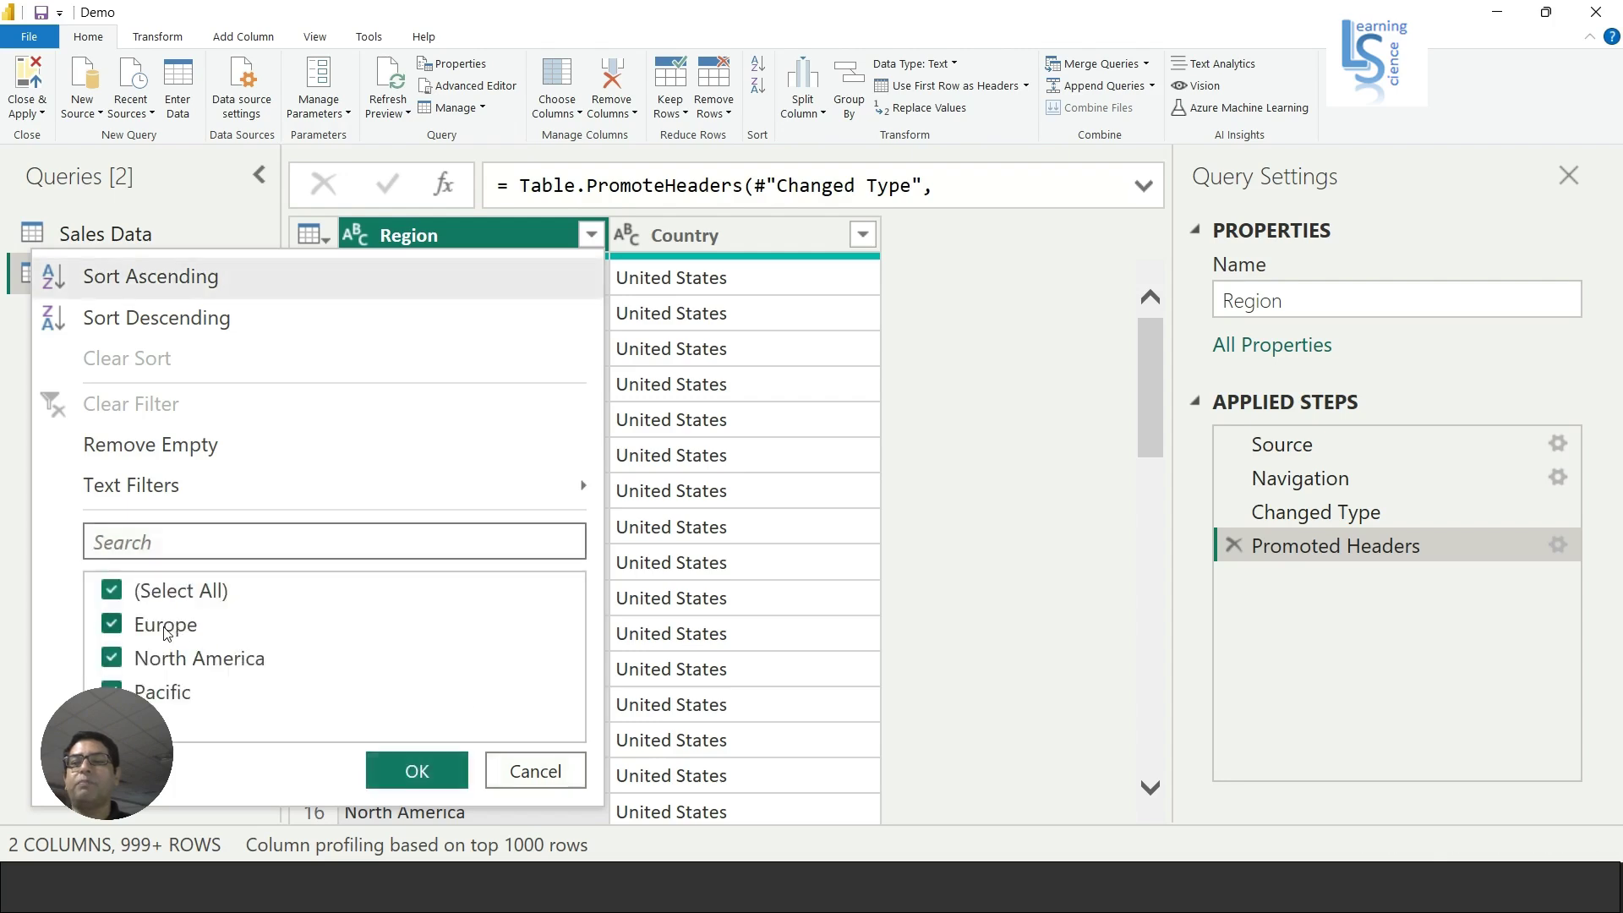
left_click(535, 771)
left_click(862, 235)
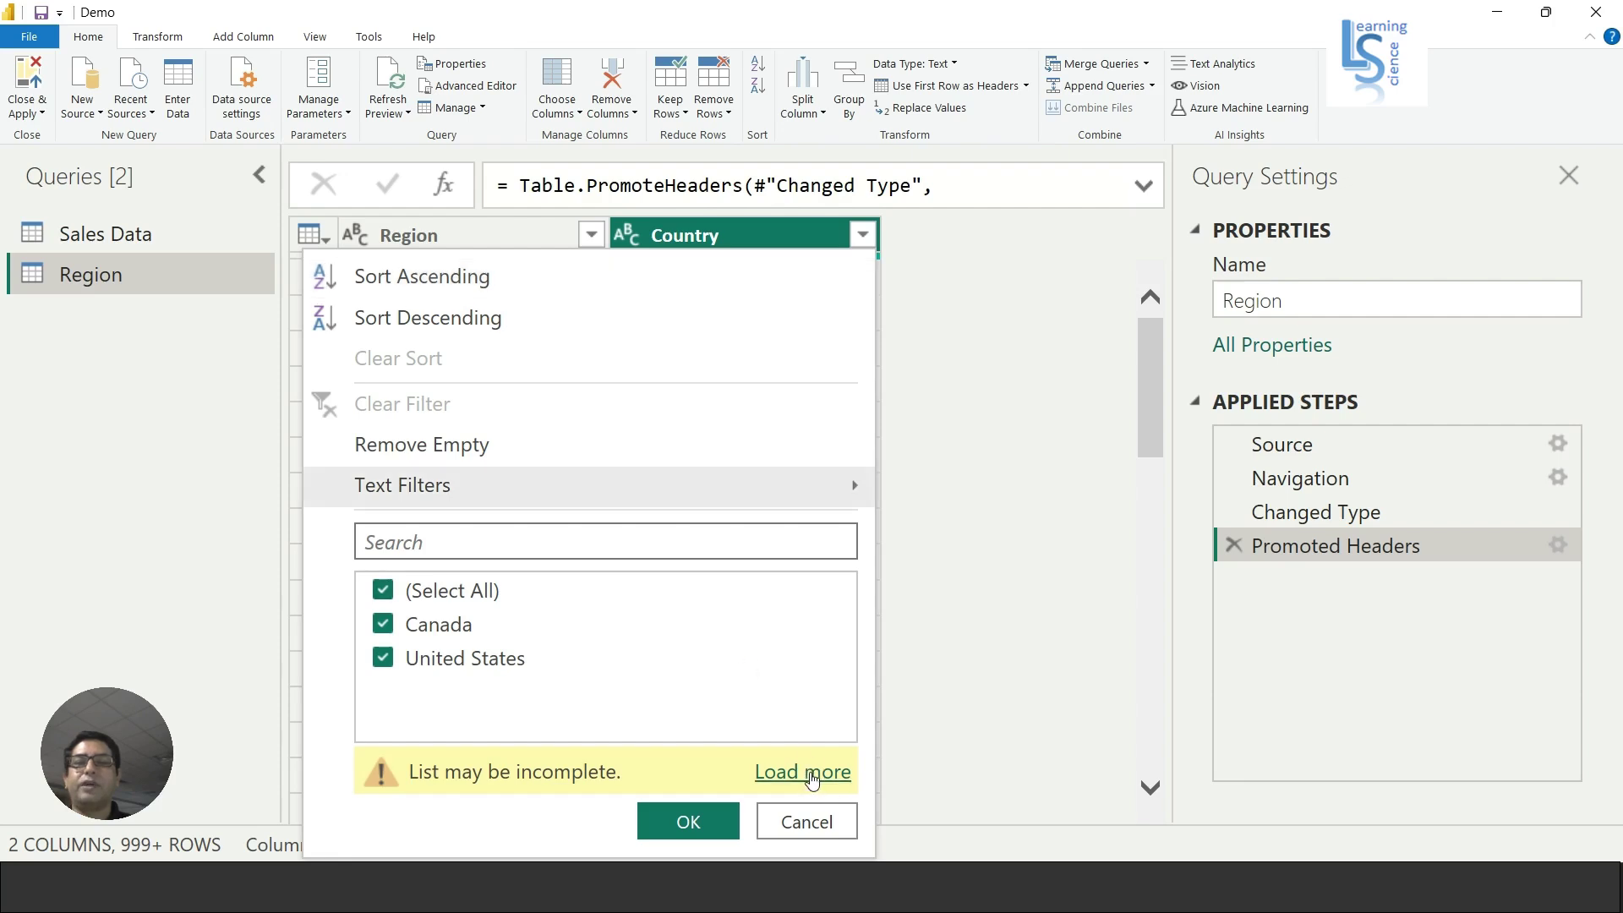
left_click(810, 773)
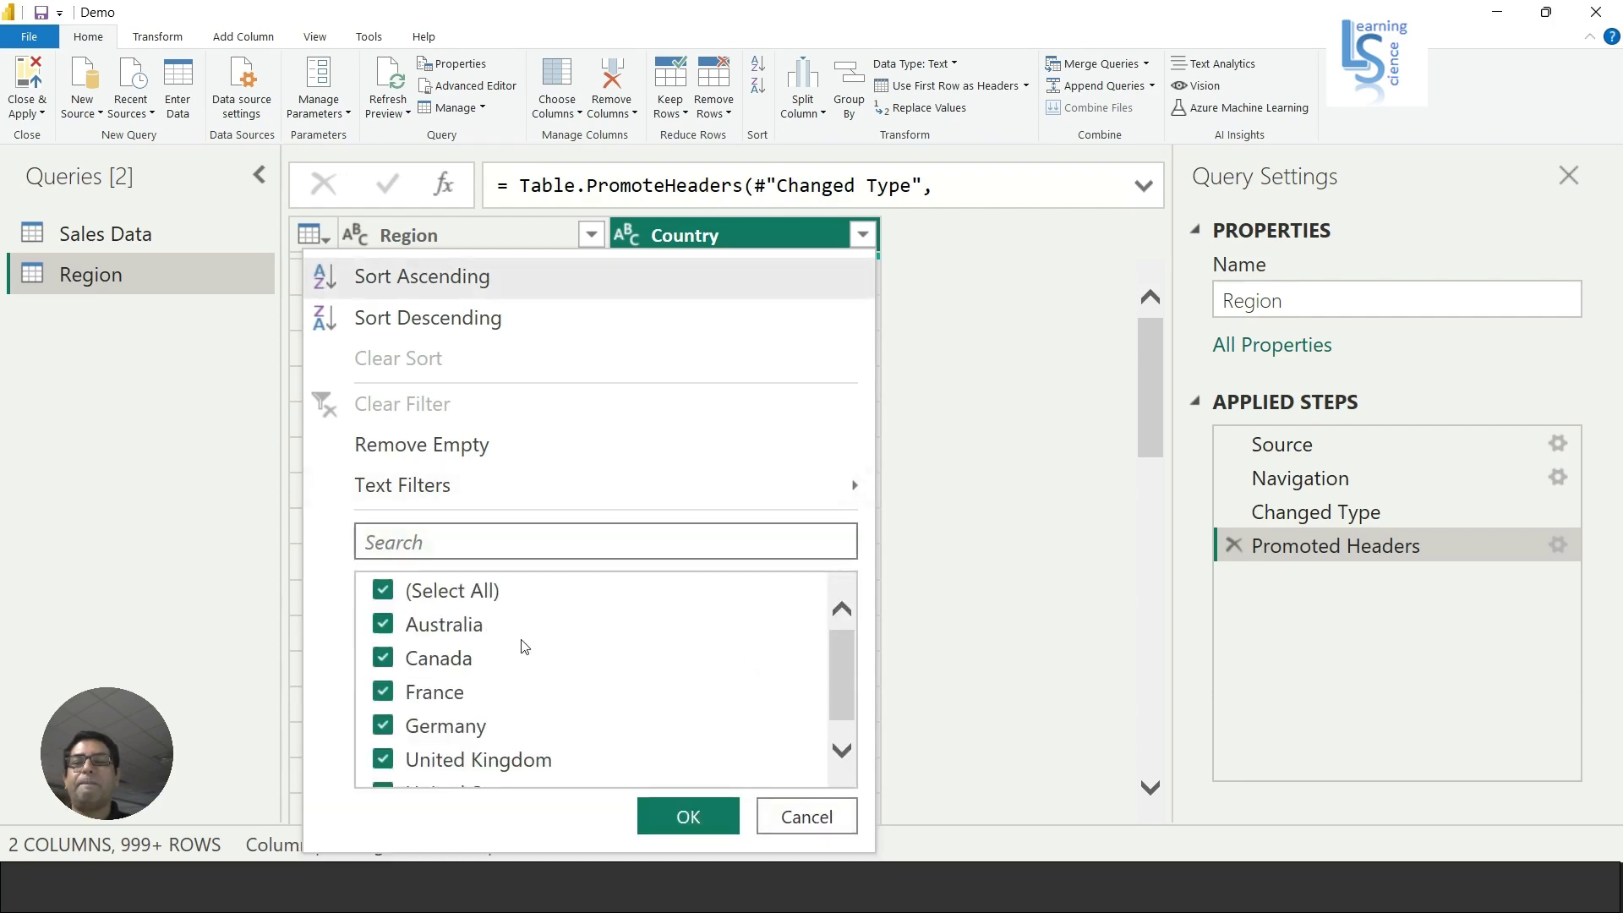
scroll(528, 652, "down", 1)
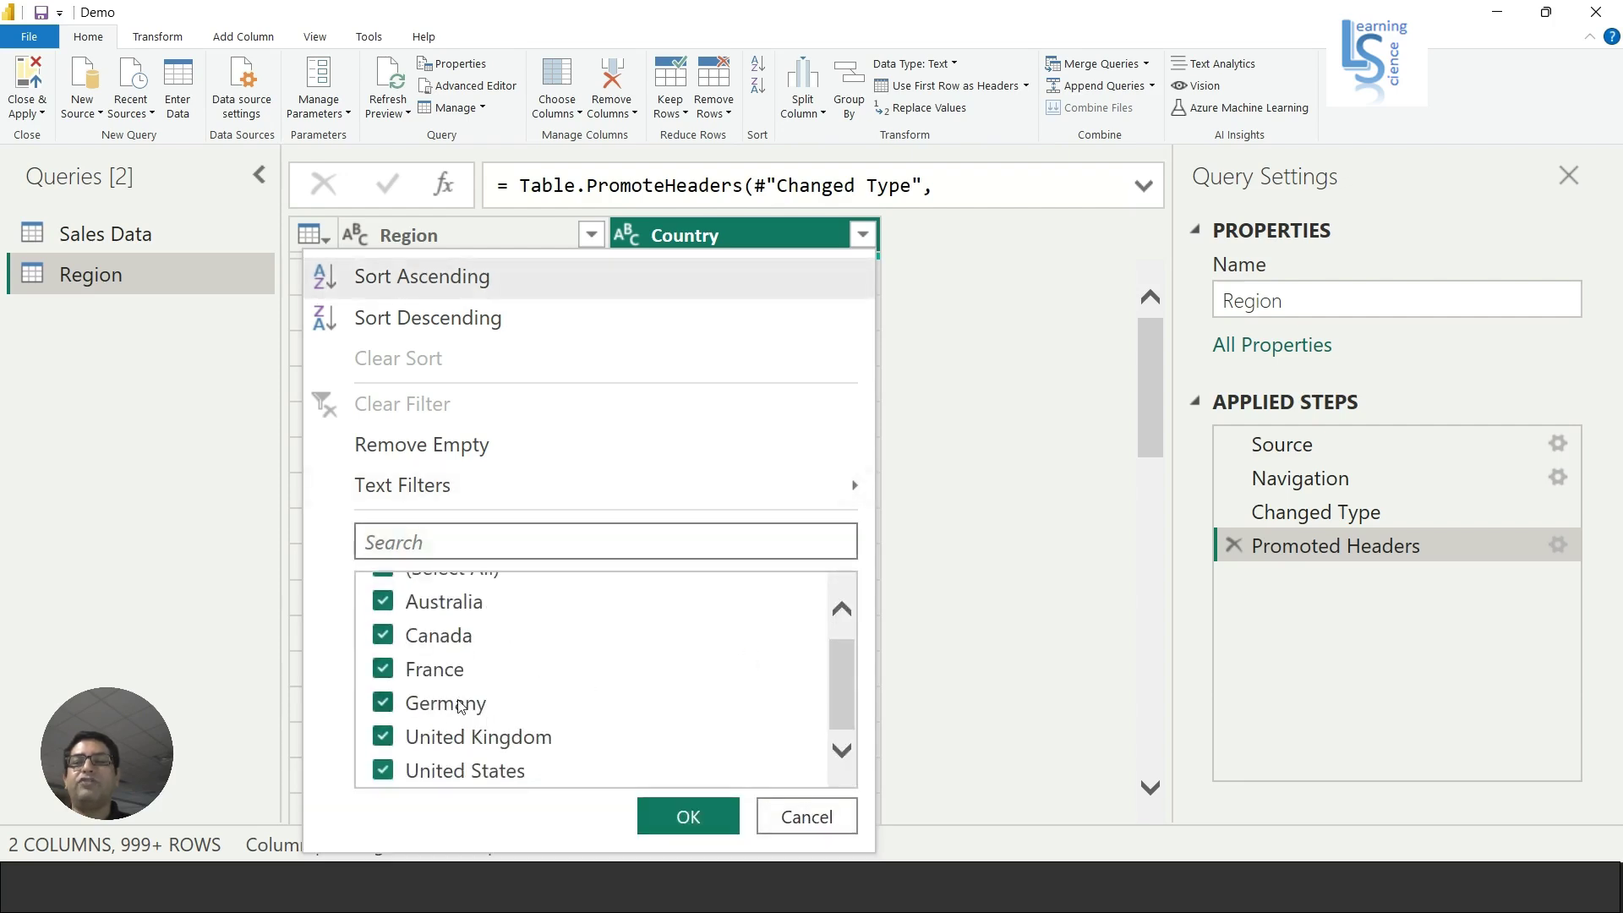
left_click(818, 818)
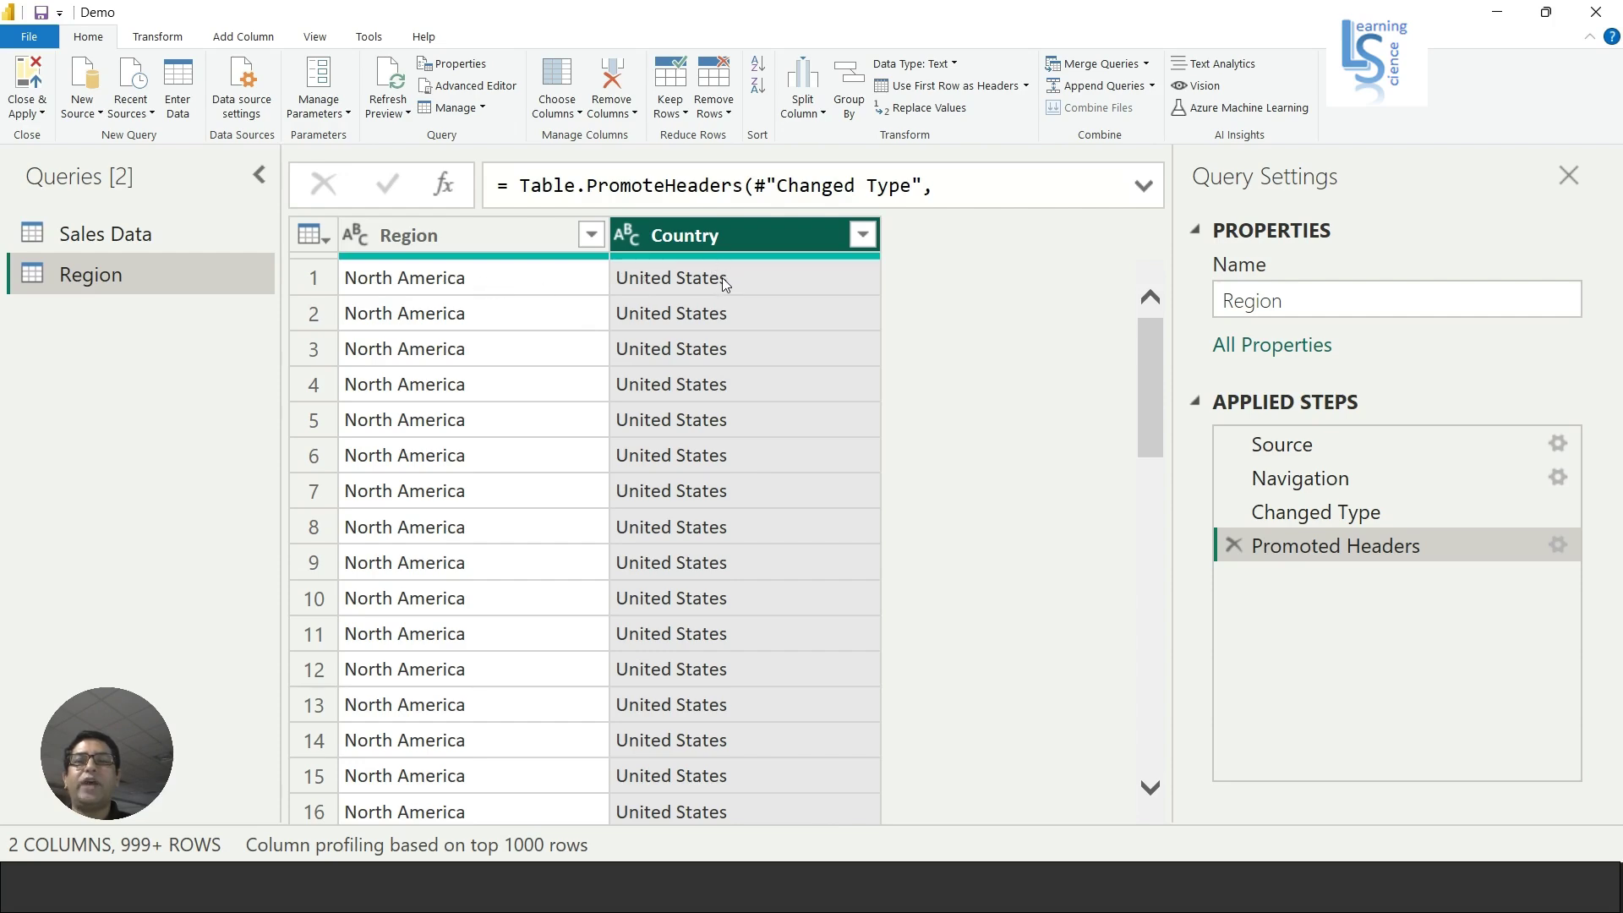
scroll(799, 464, "down", 3)
scroll(650, 541, "up", 3)
scroll(790, 411, "down", 2)
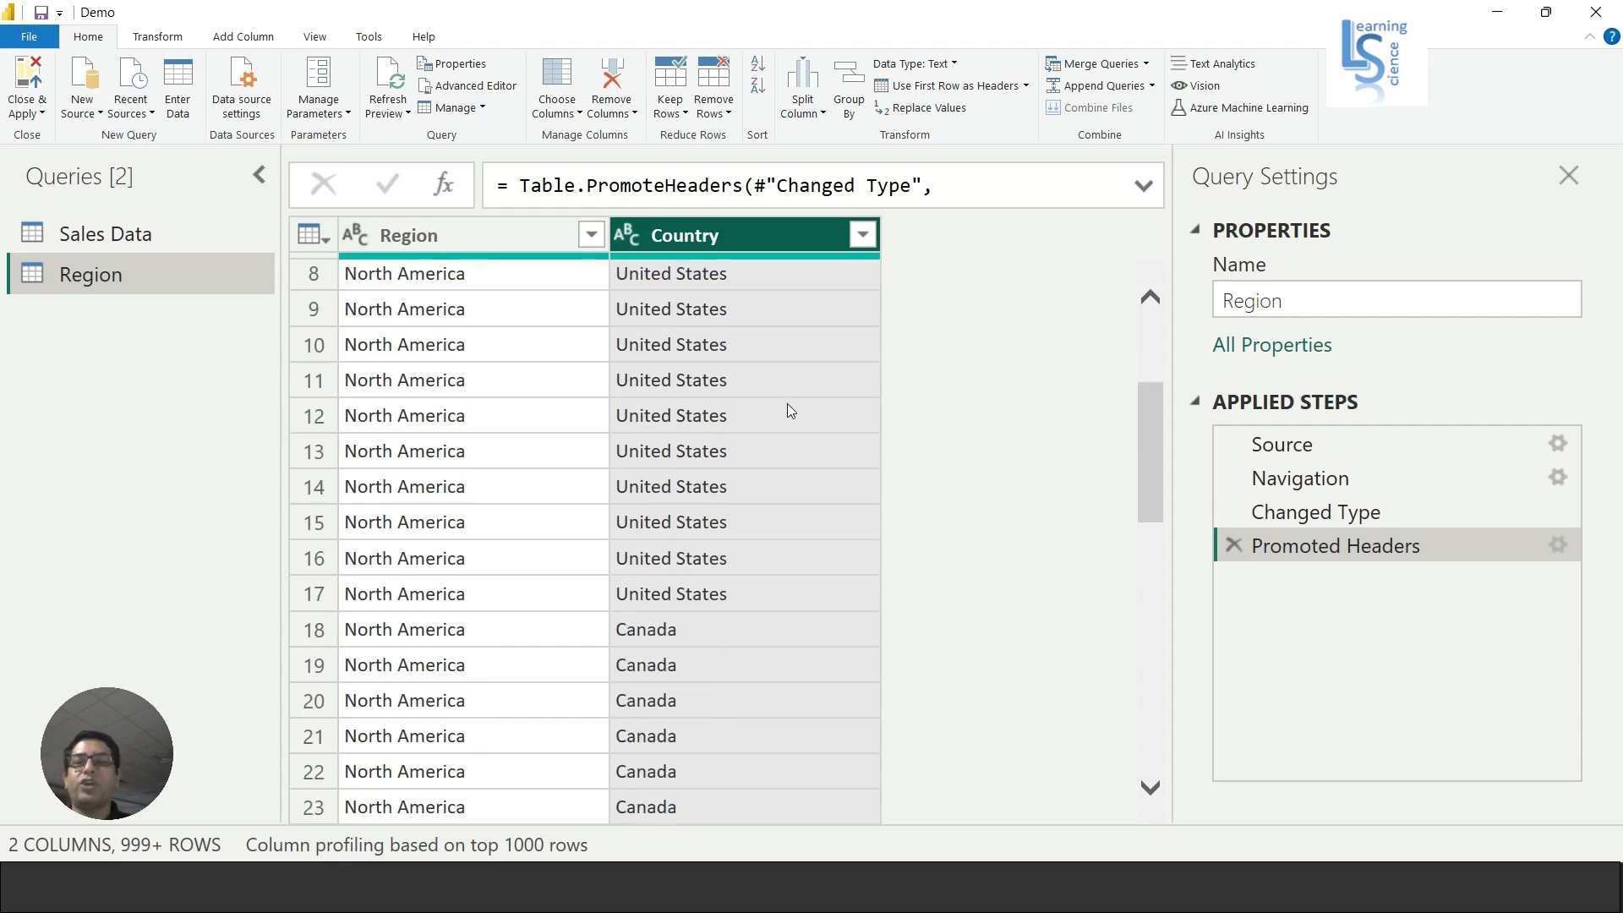
scroll(790, 410, "up", 2)
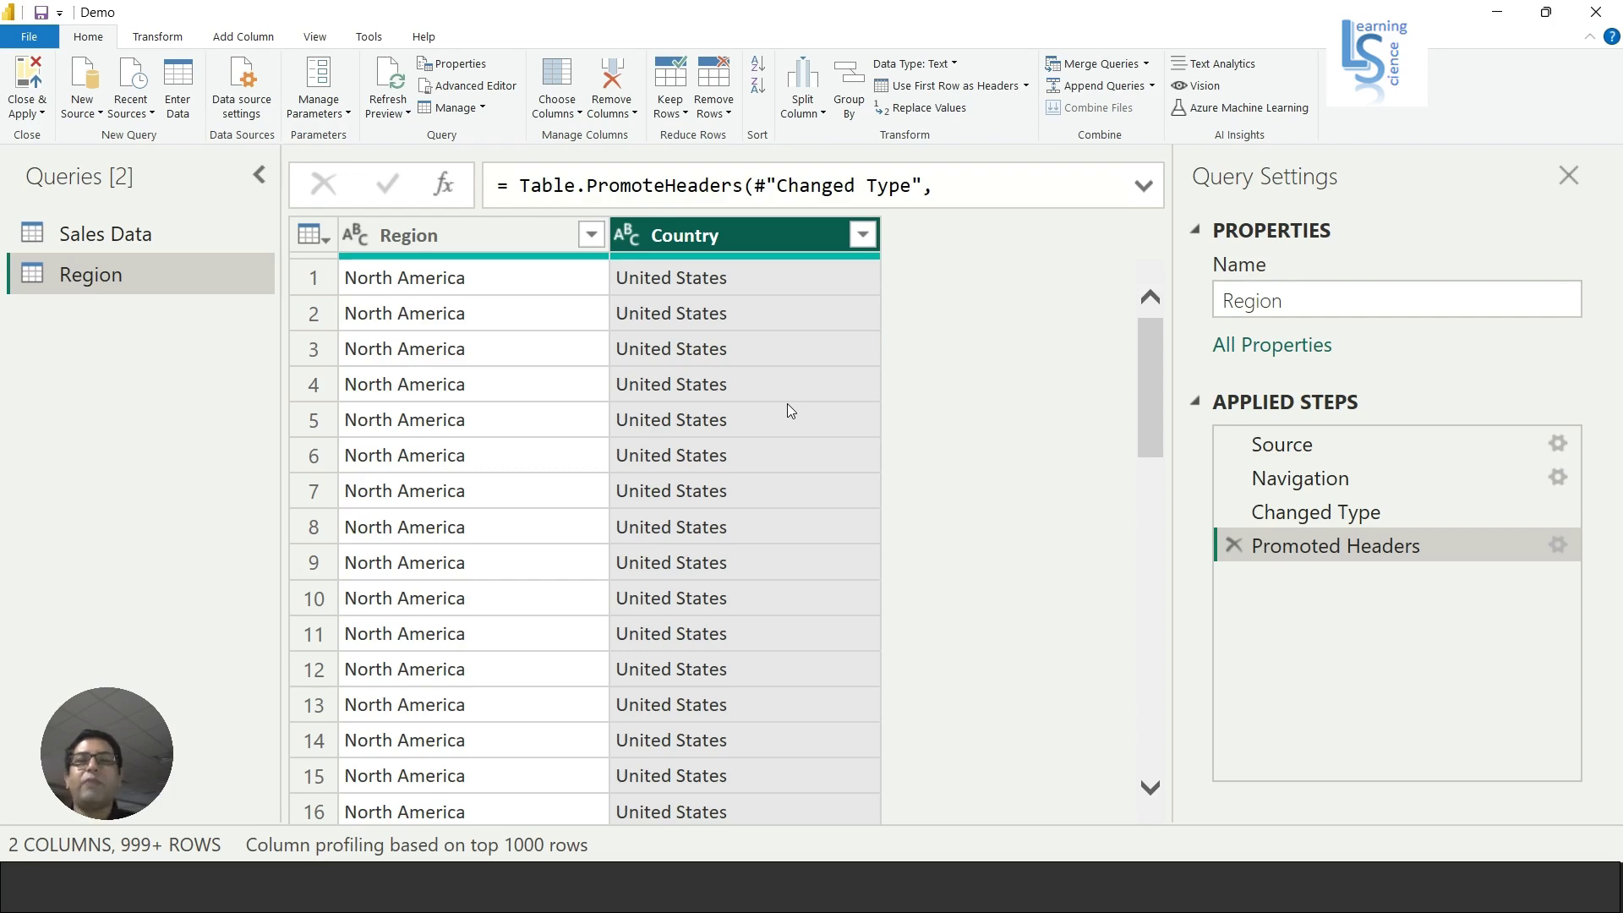
Remove duplicate rows across Region and Country, leaving 6 unique pairs
left_click(508, 232, "ctrl")
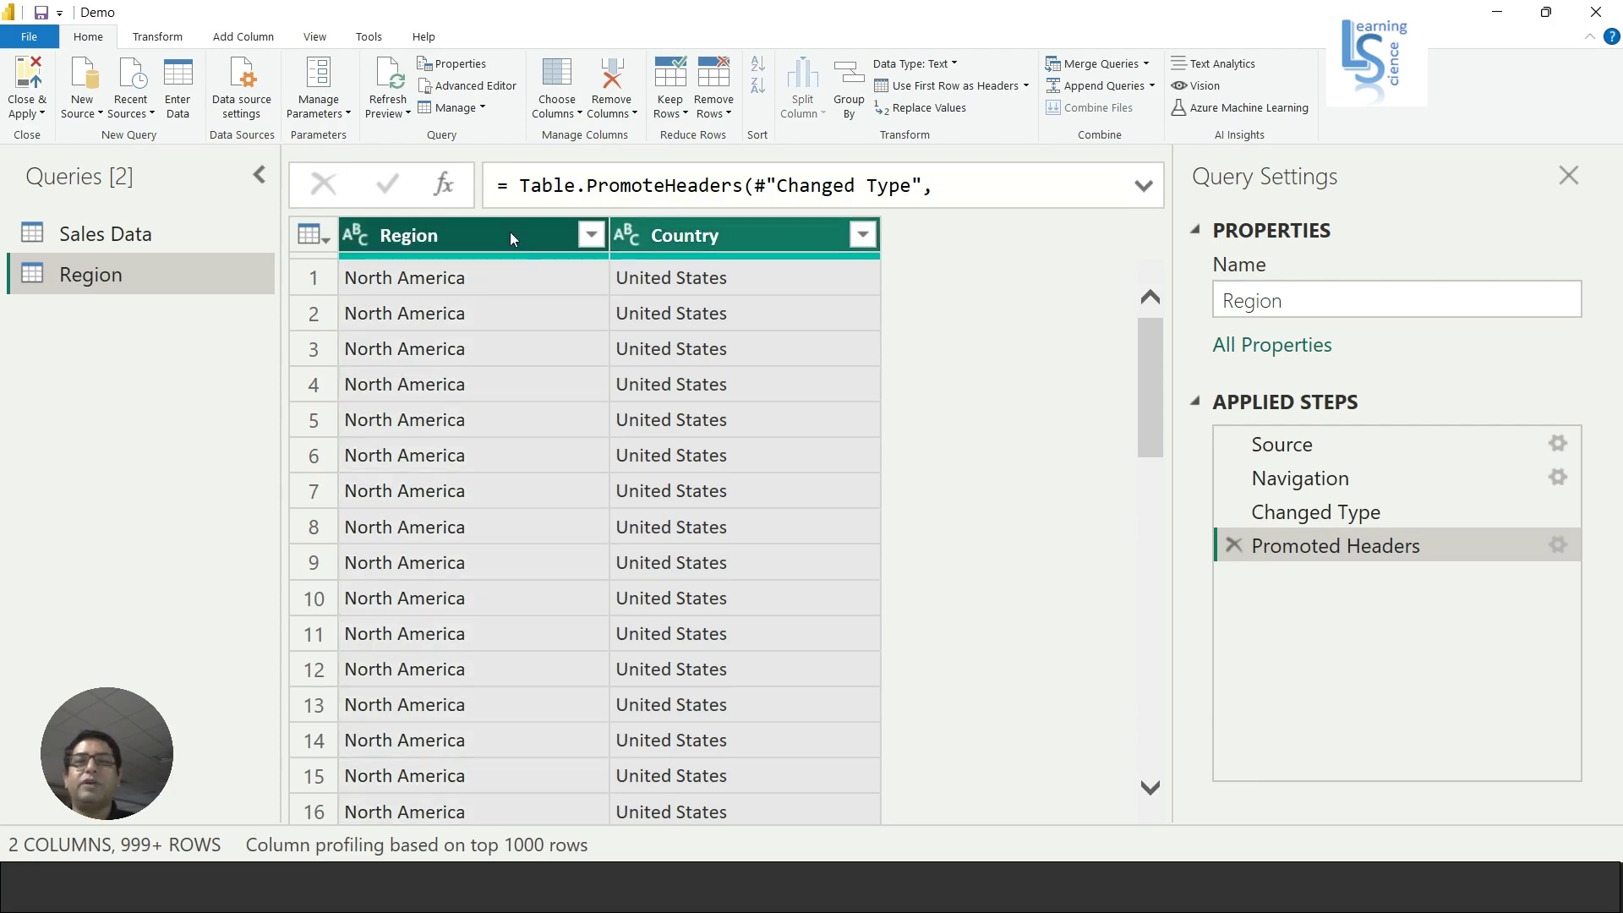
right_click(510, 237)
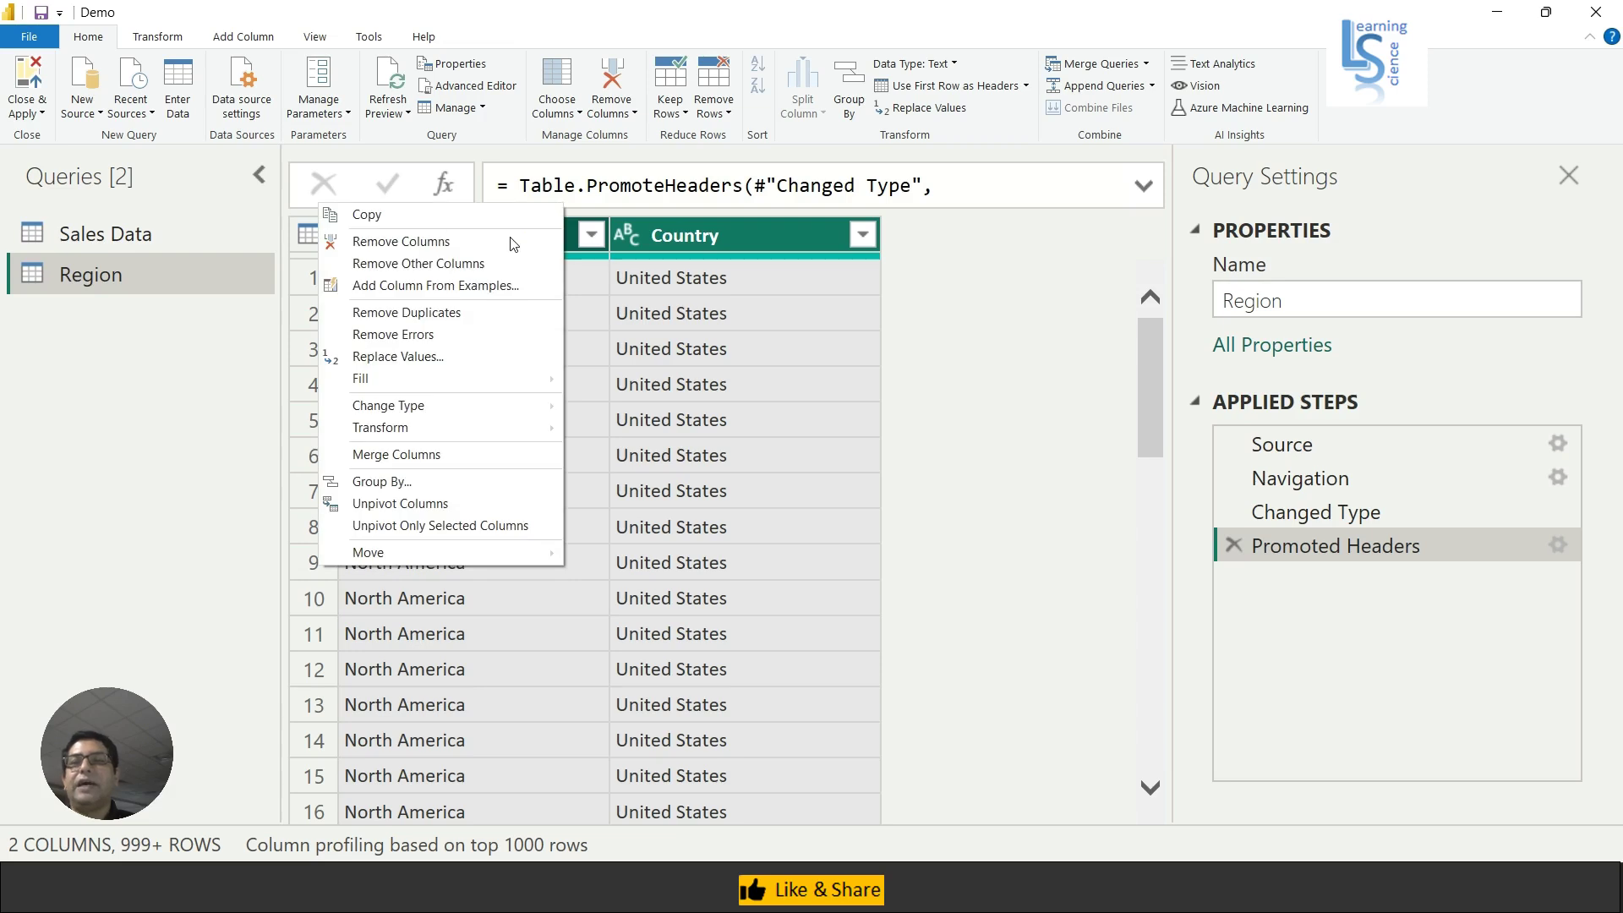
left_click(440, 313)
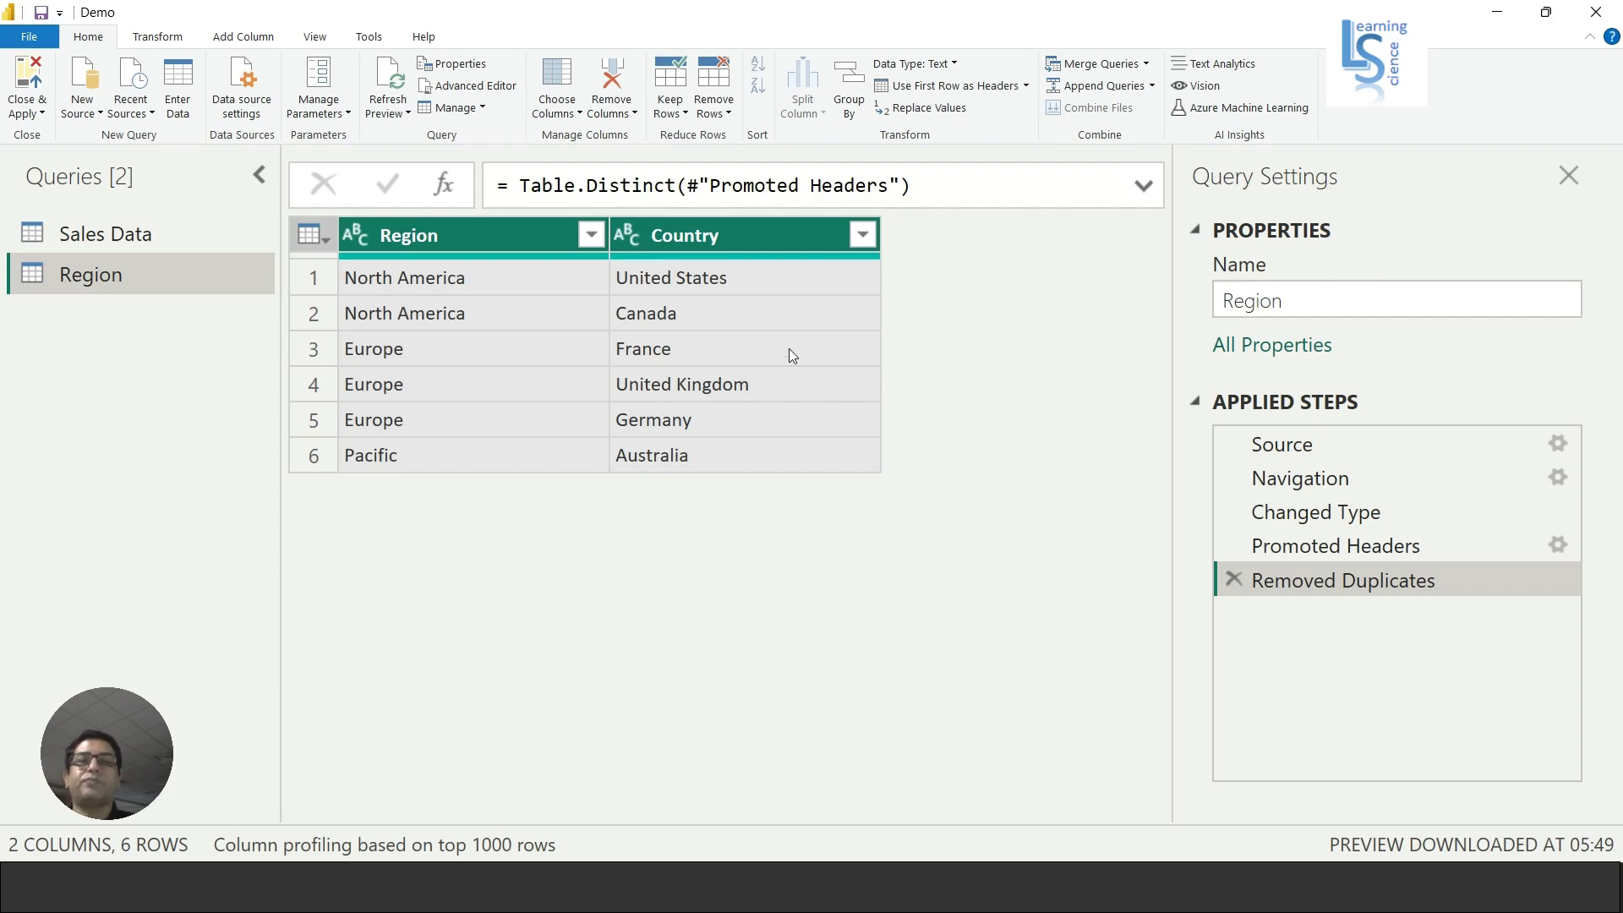
Group by Region into a new column named Country using the All Rows operation
left_click(458, 236)
left_click(849, 108)
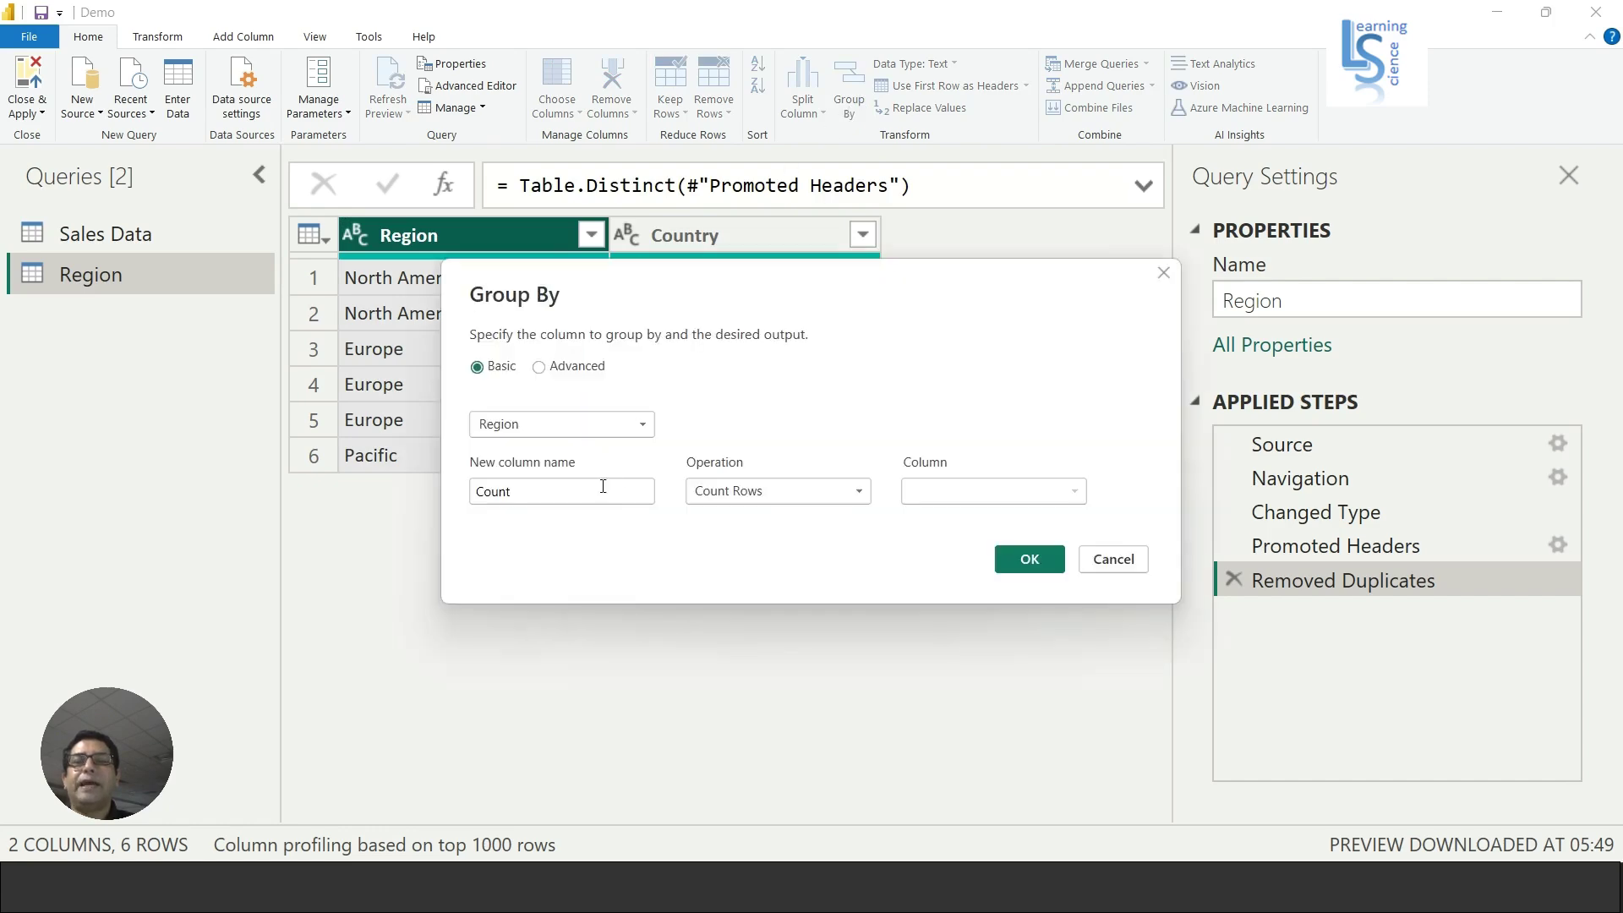
left_click_drag(596, 490, 438, 488)
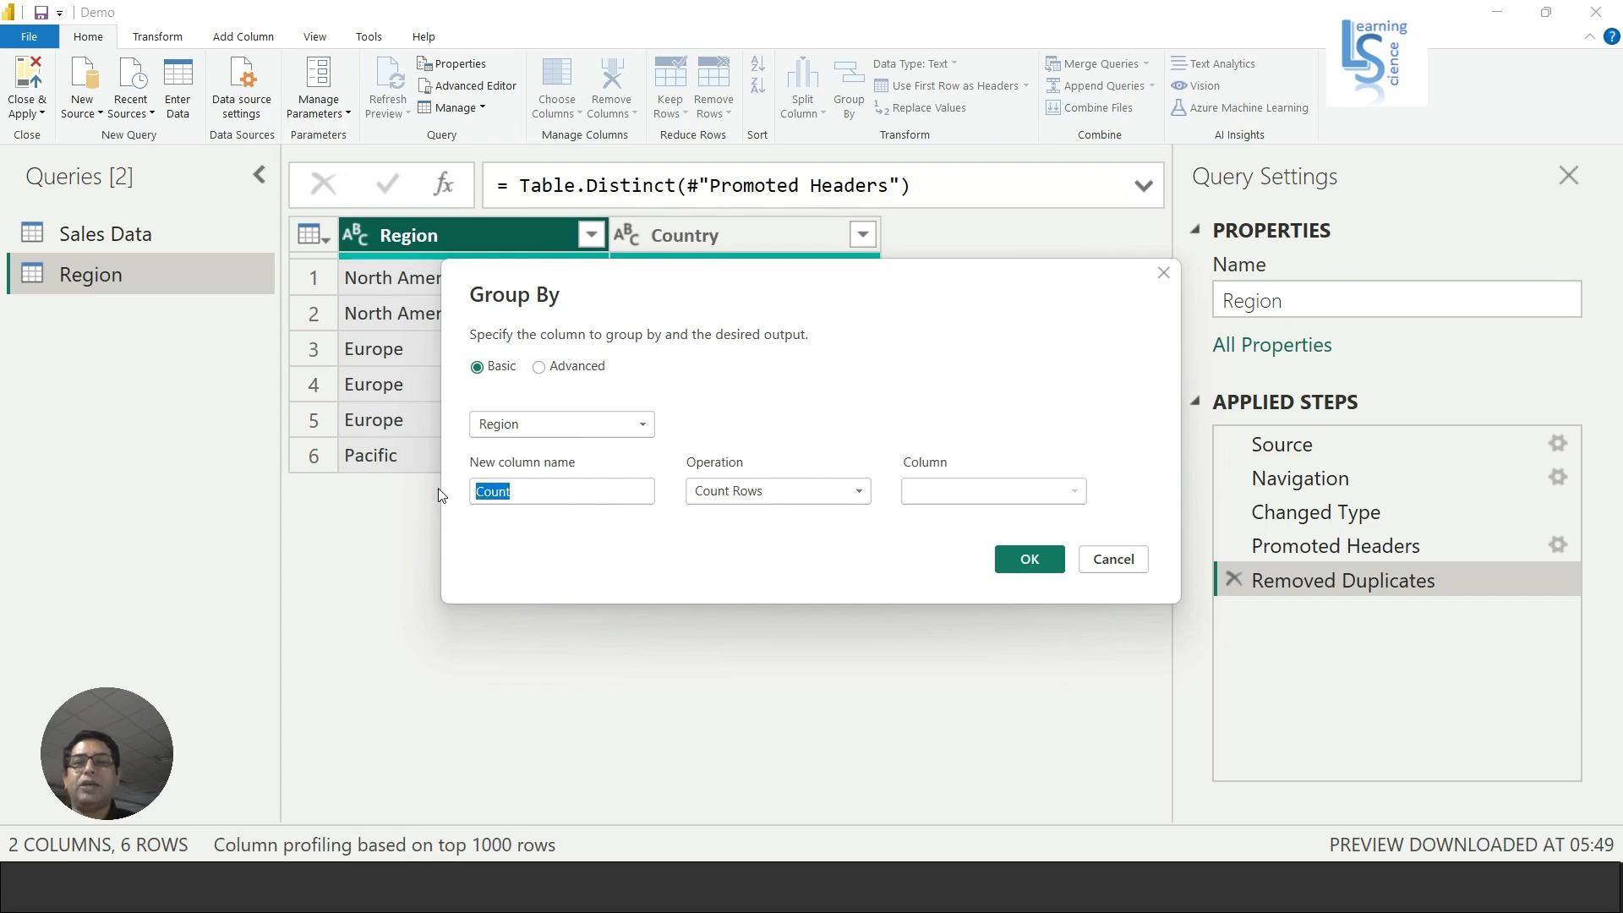
type("Country")
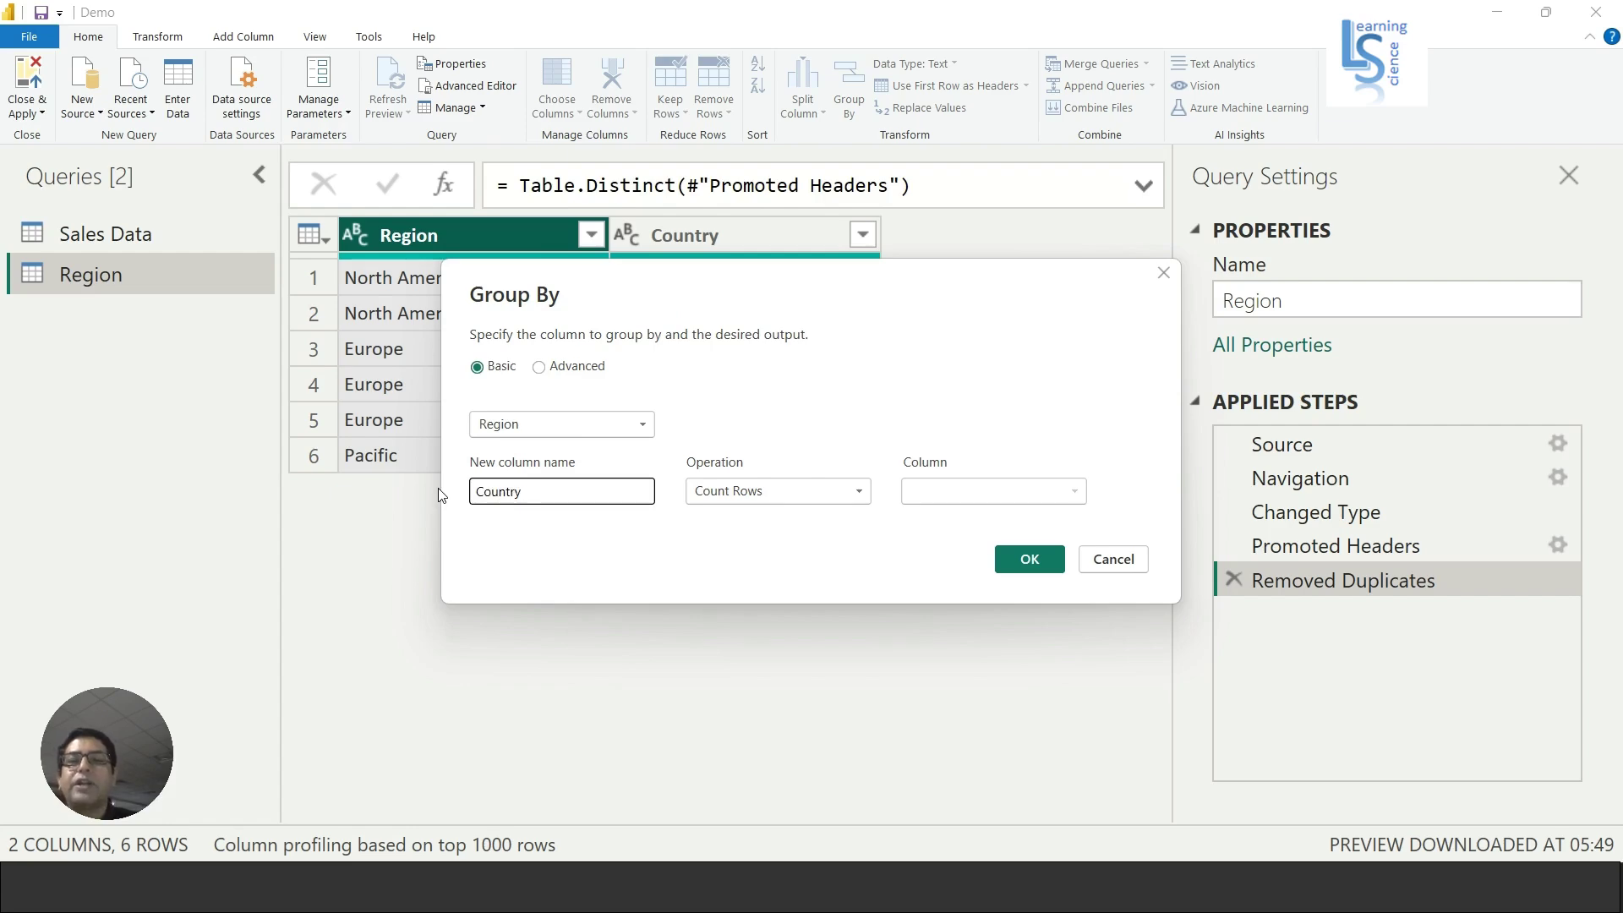
left_click(747, 495)
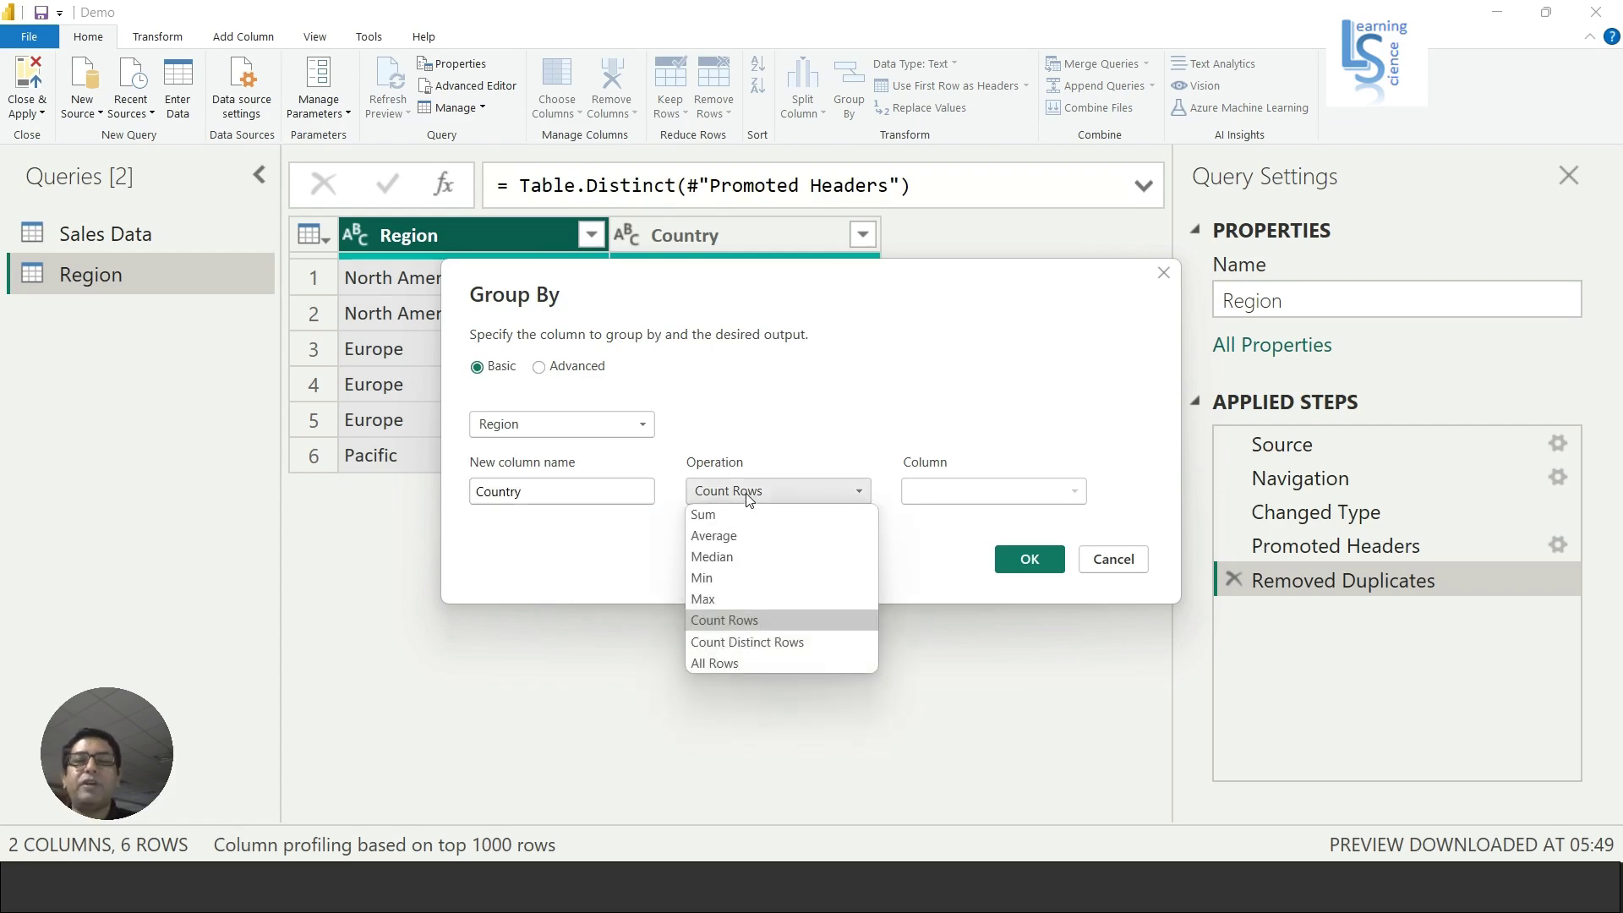
left_click(718, 664)
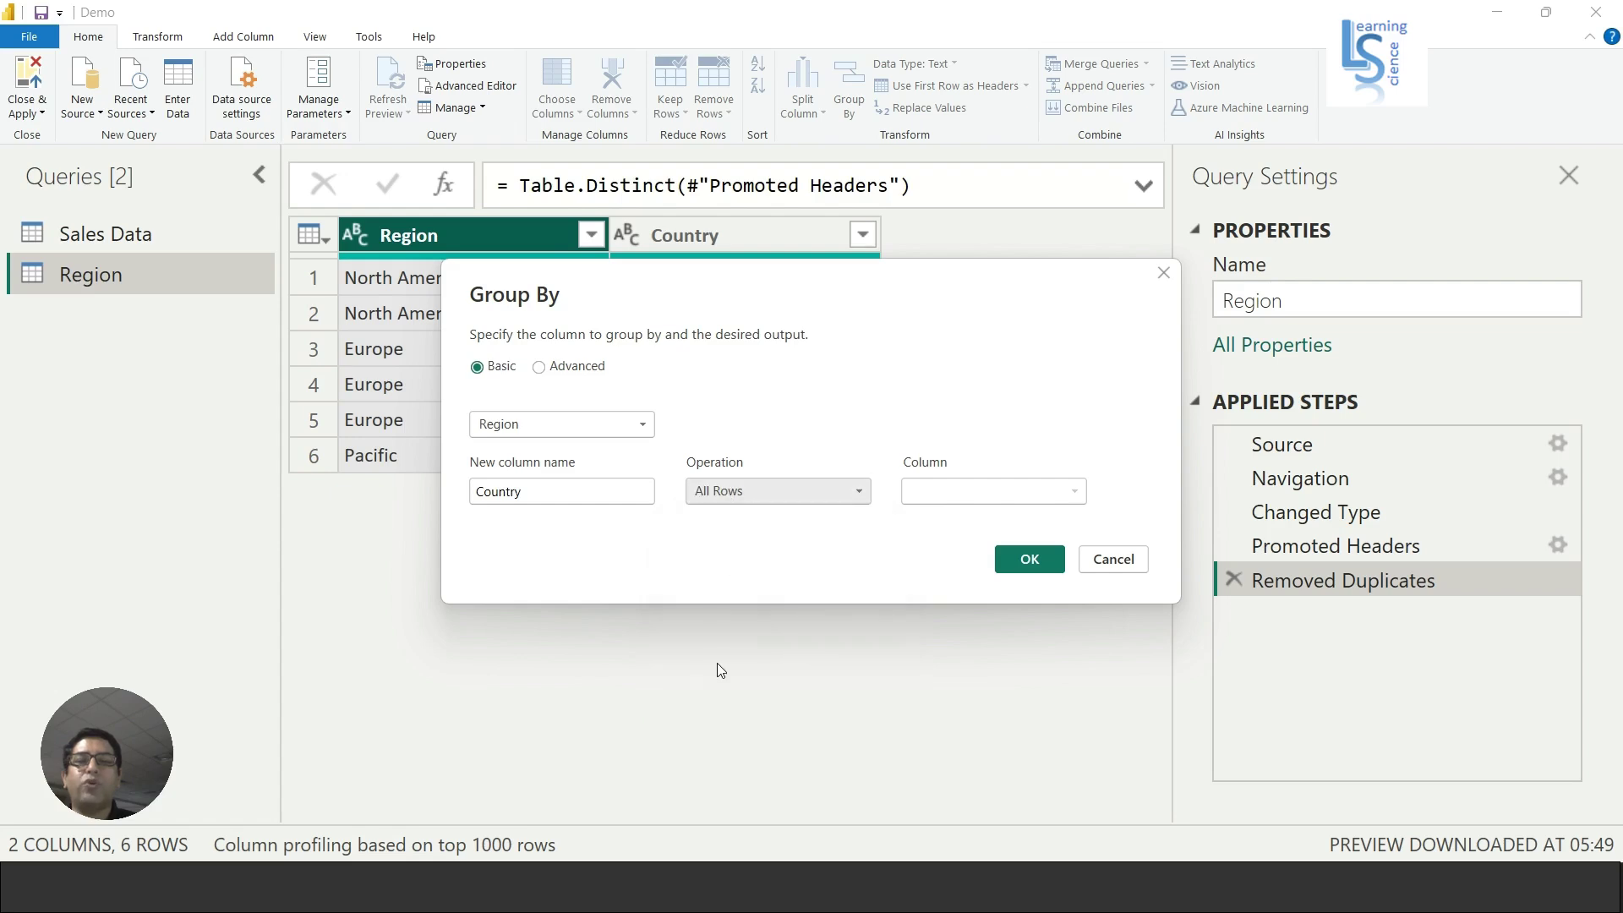
left_click(1031, 560)
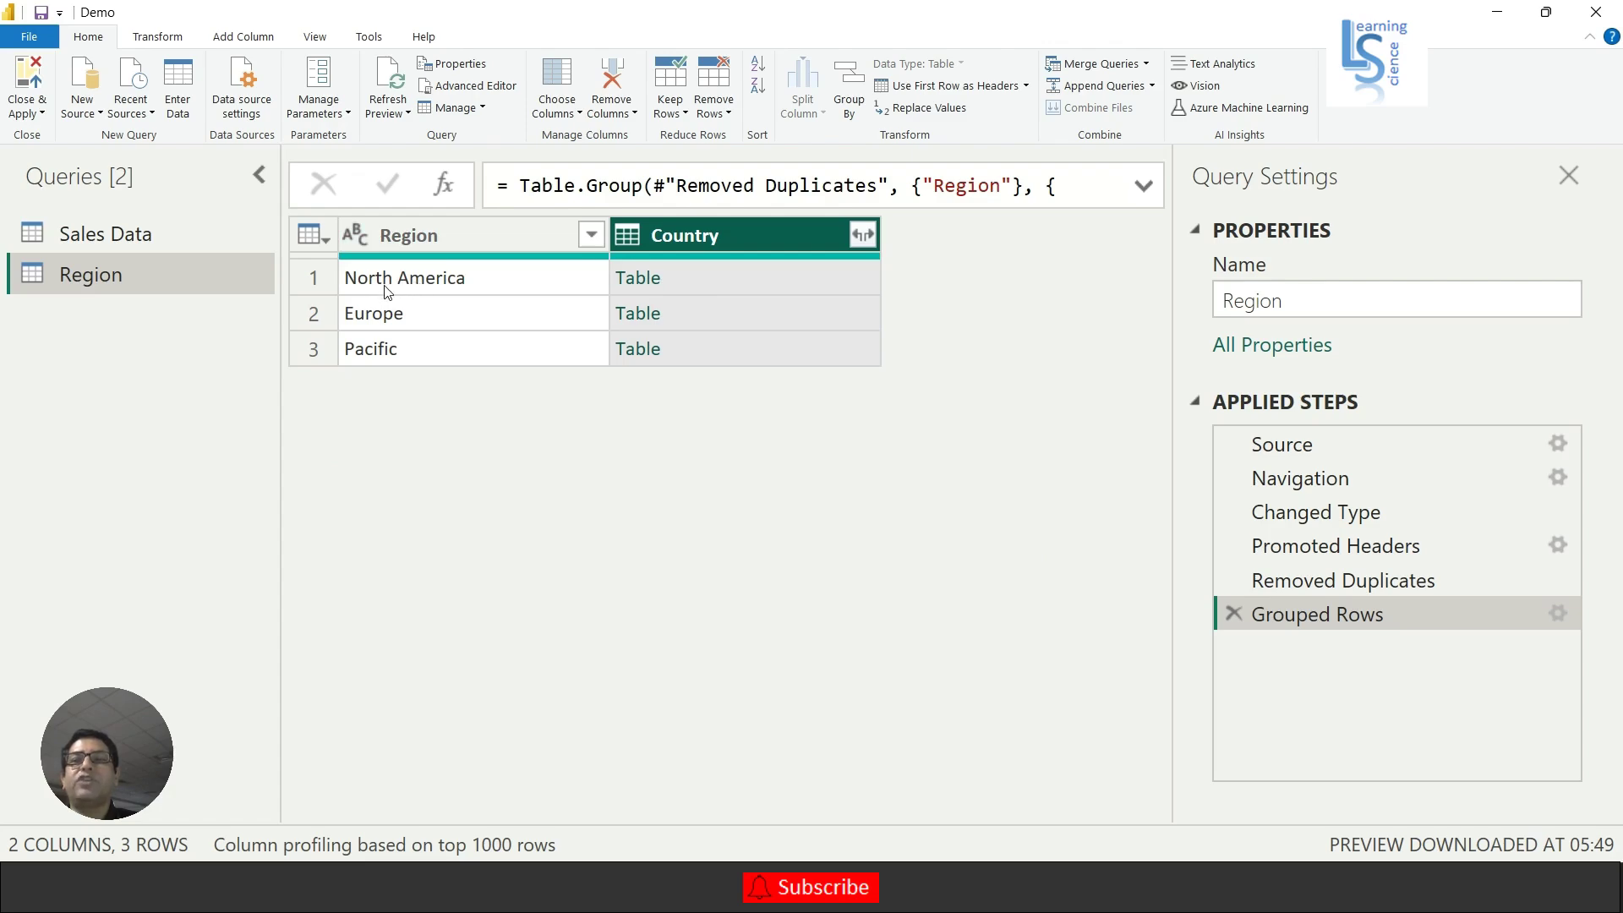
Preview the North America and Europe nested tables, then expand the Table.Group formula bar
left_click(727, 277)
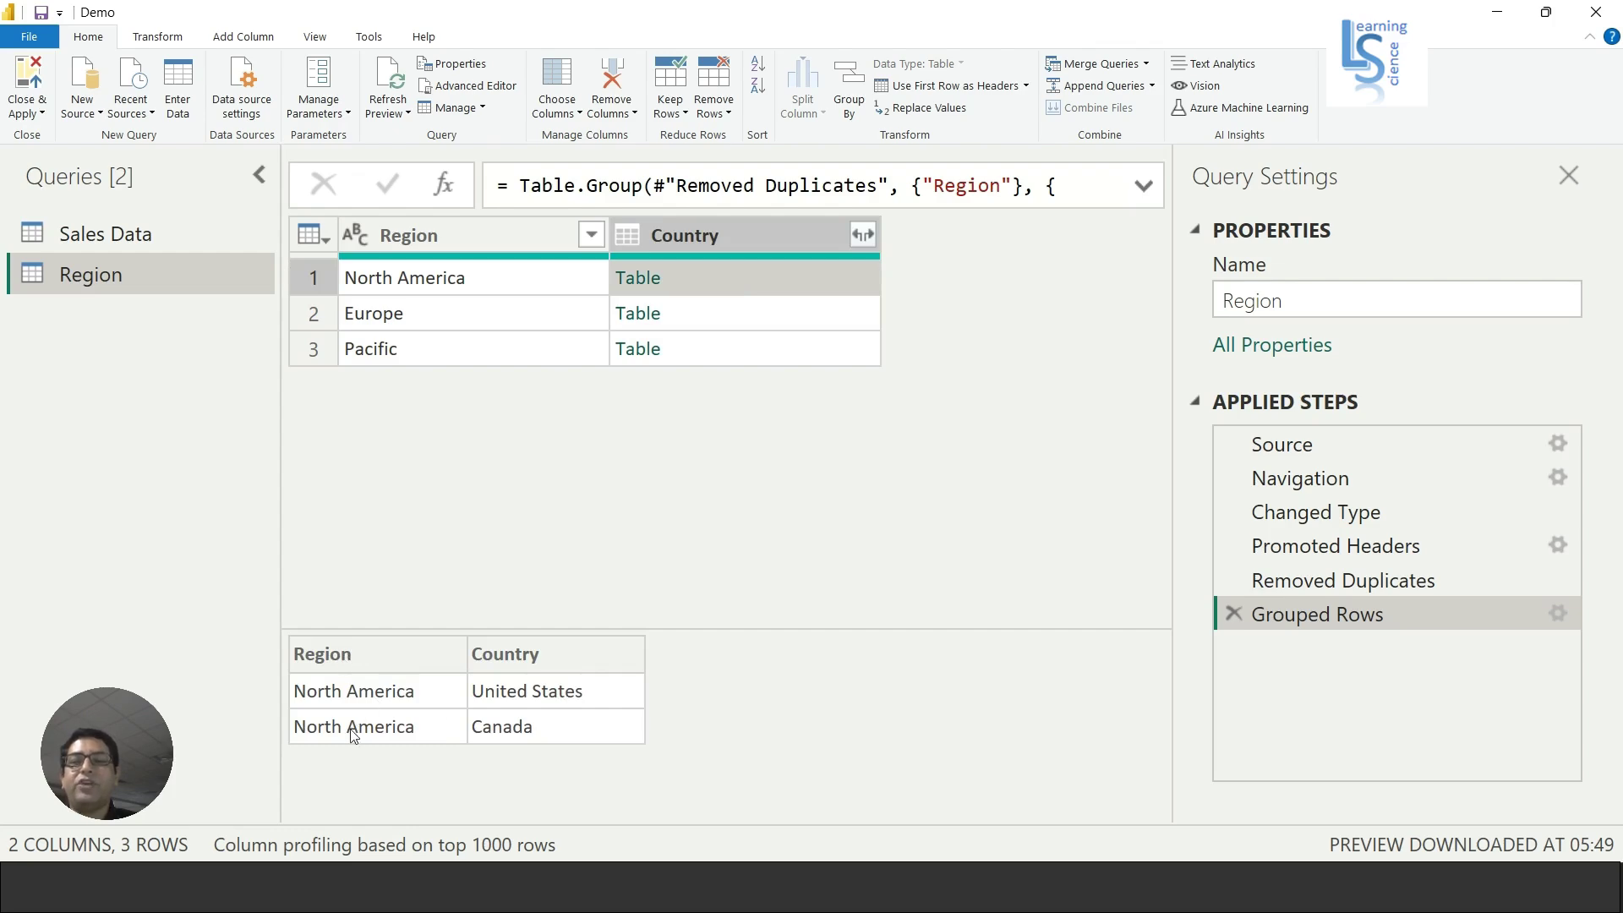
left_click(490, 315)
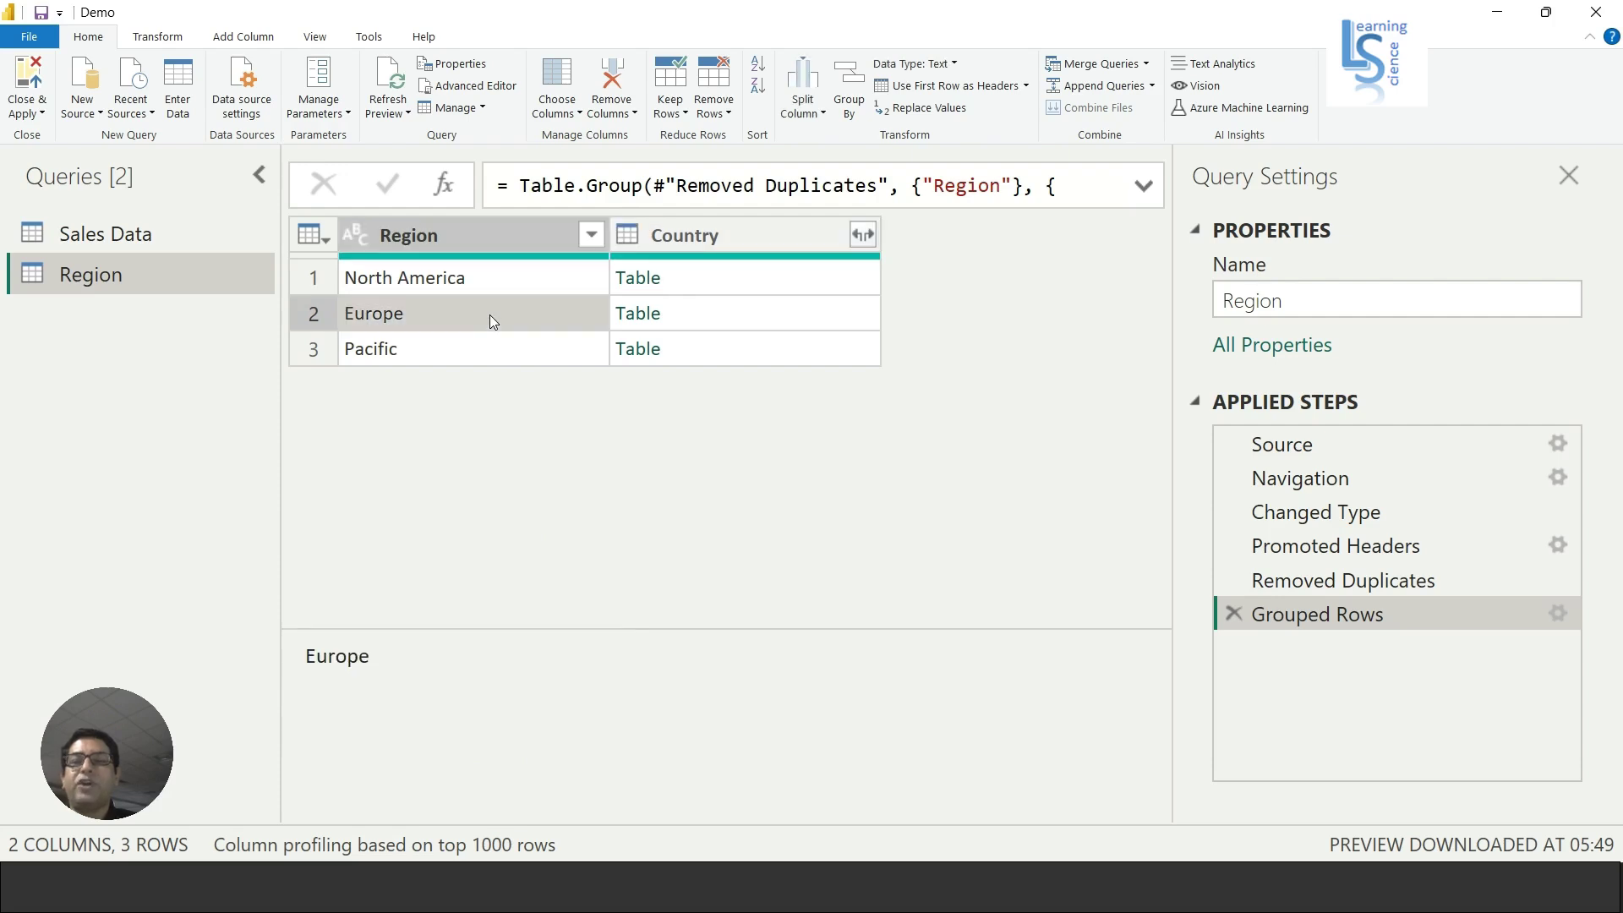
left_click(664, 313)
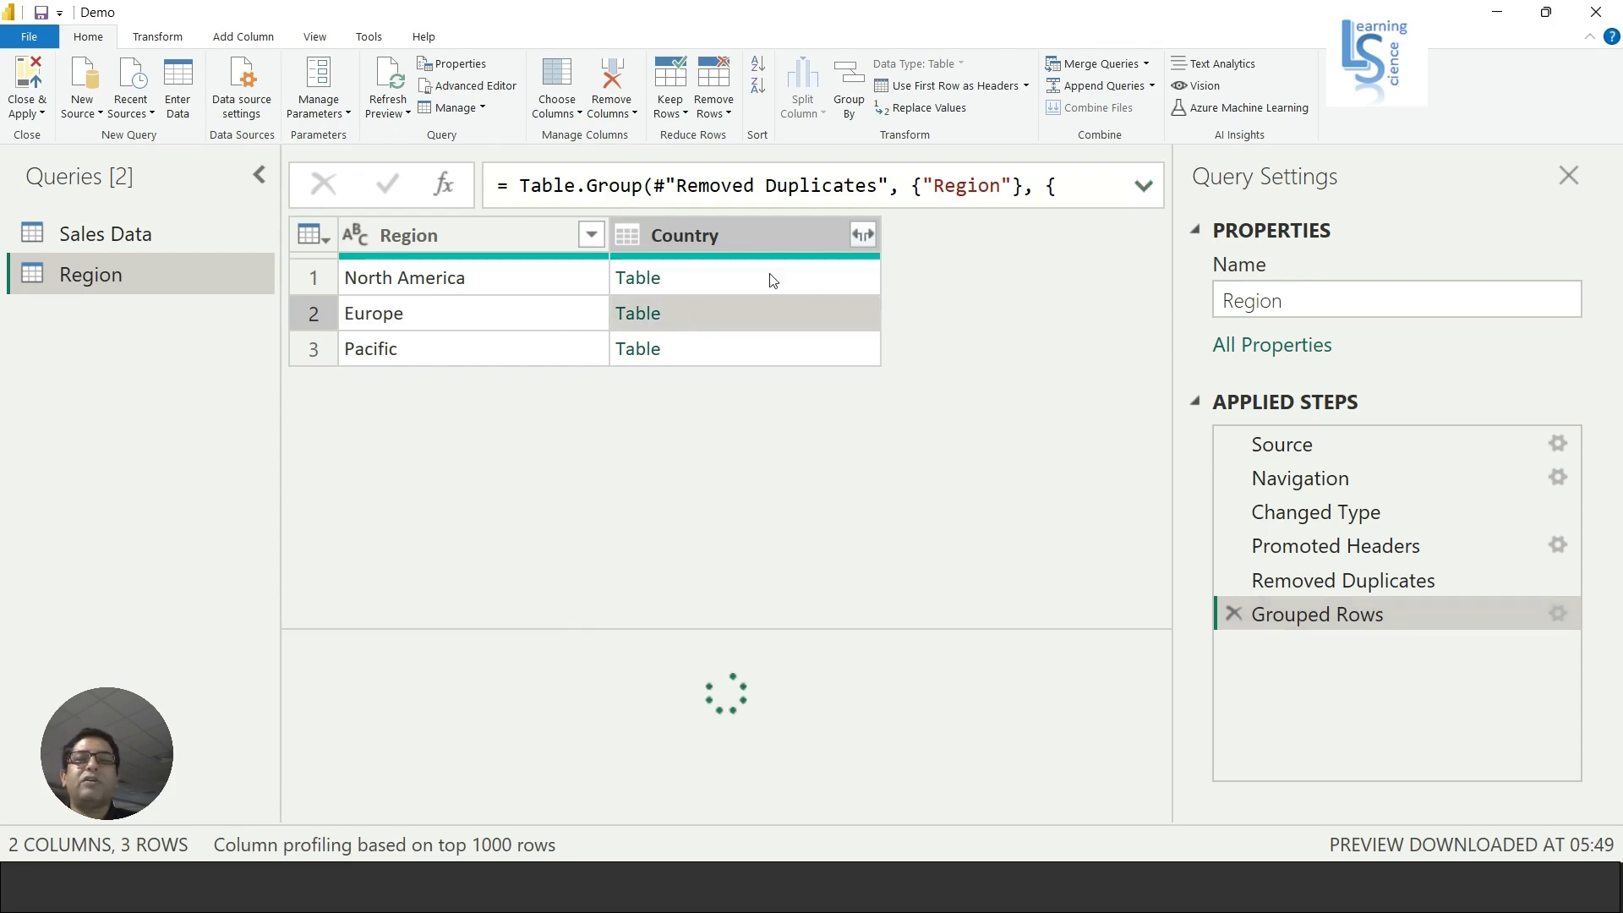
left_click(754, 235)
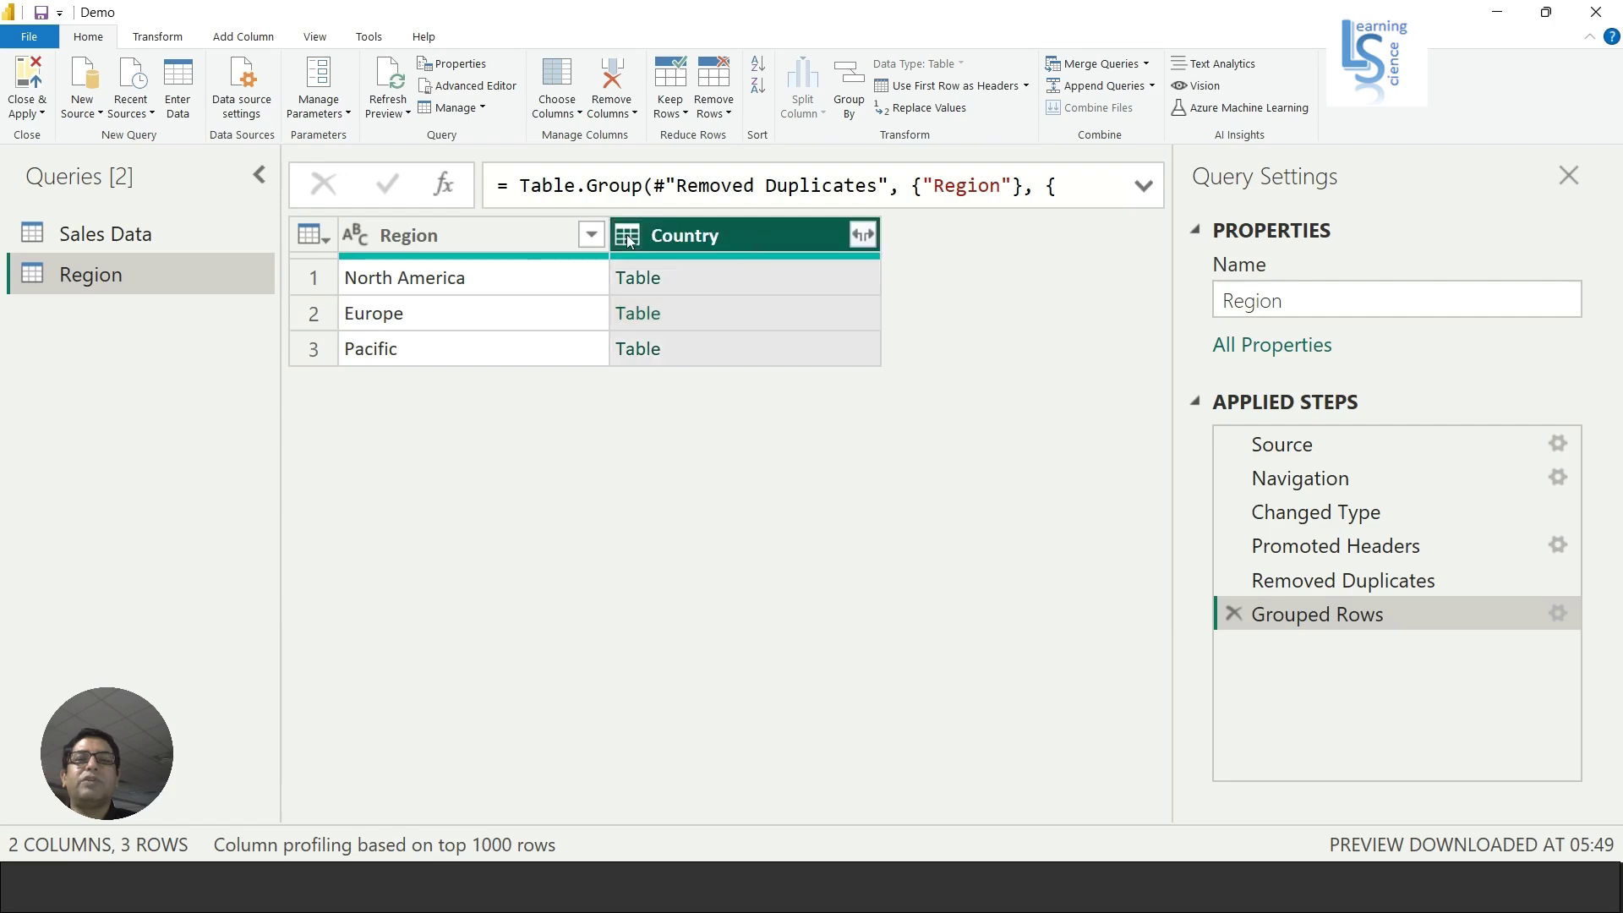
left_click(503, 239)
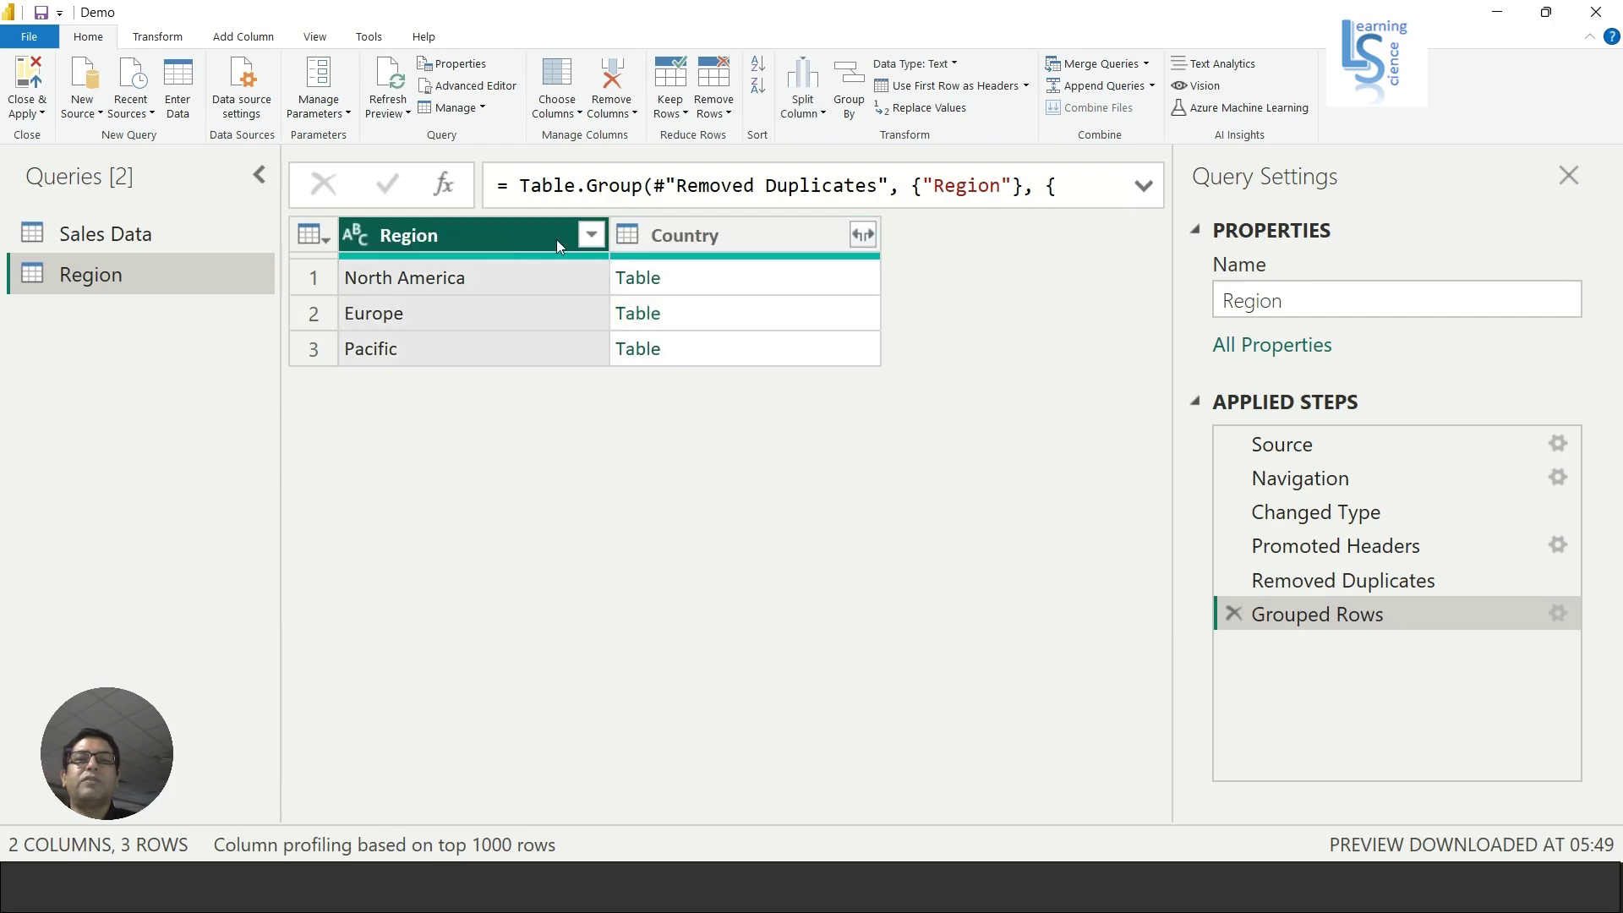
left_click(1143, 185)
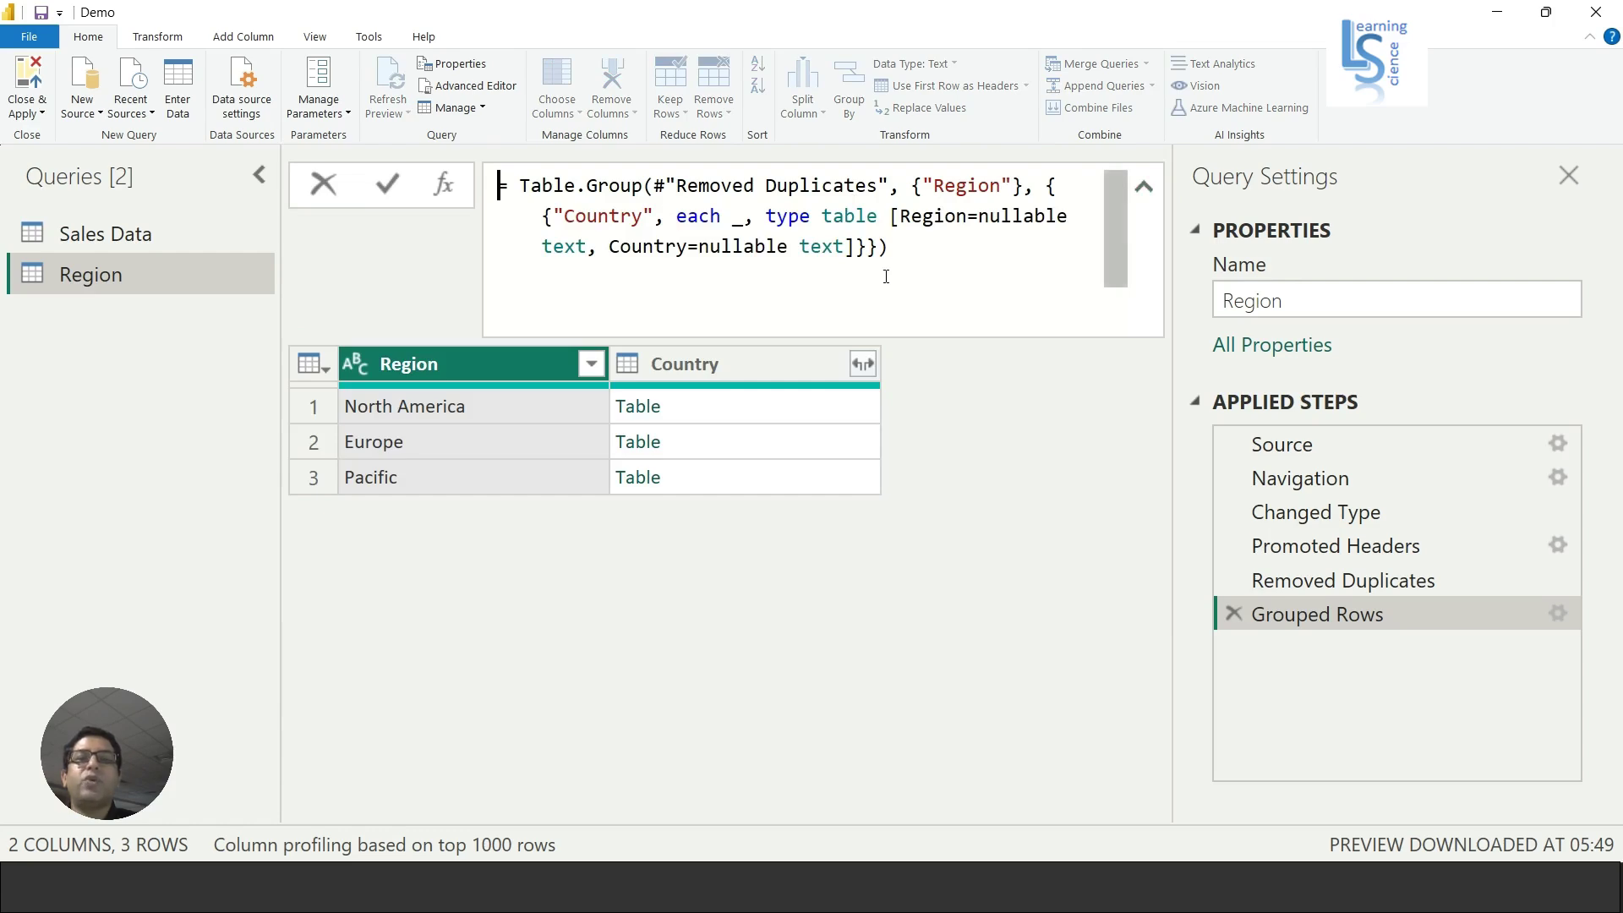
Replace the type table definition after 'each _' with [Country] and commit the formula
left_click(745, 218)
left_click_drag(745, 218, 856, 247)
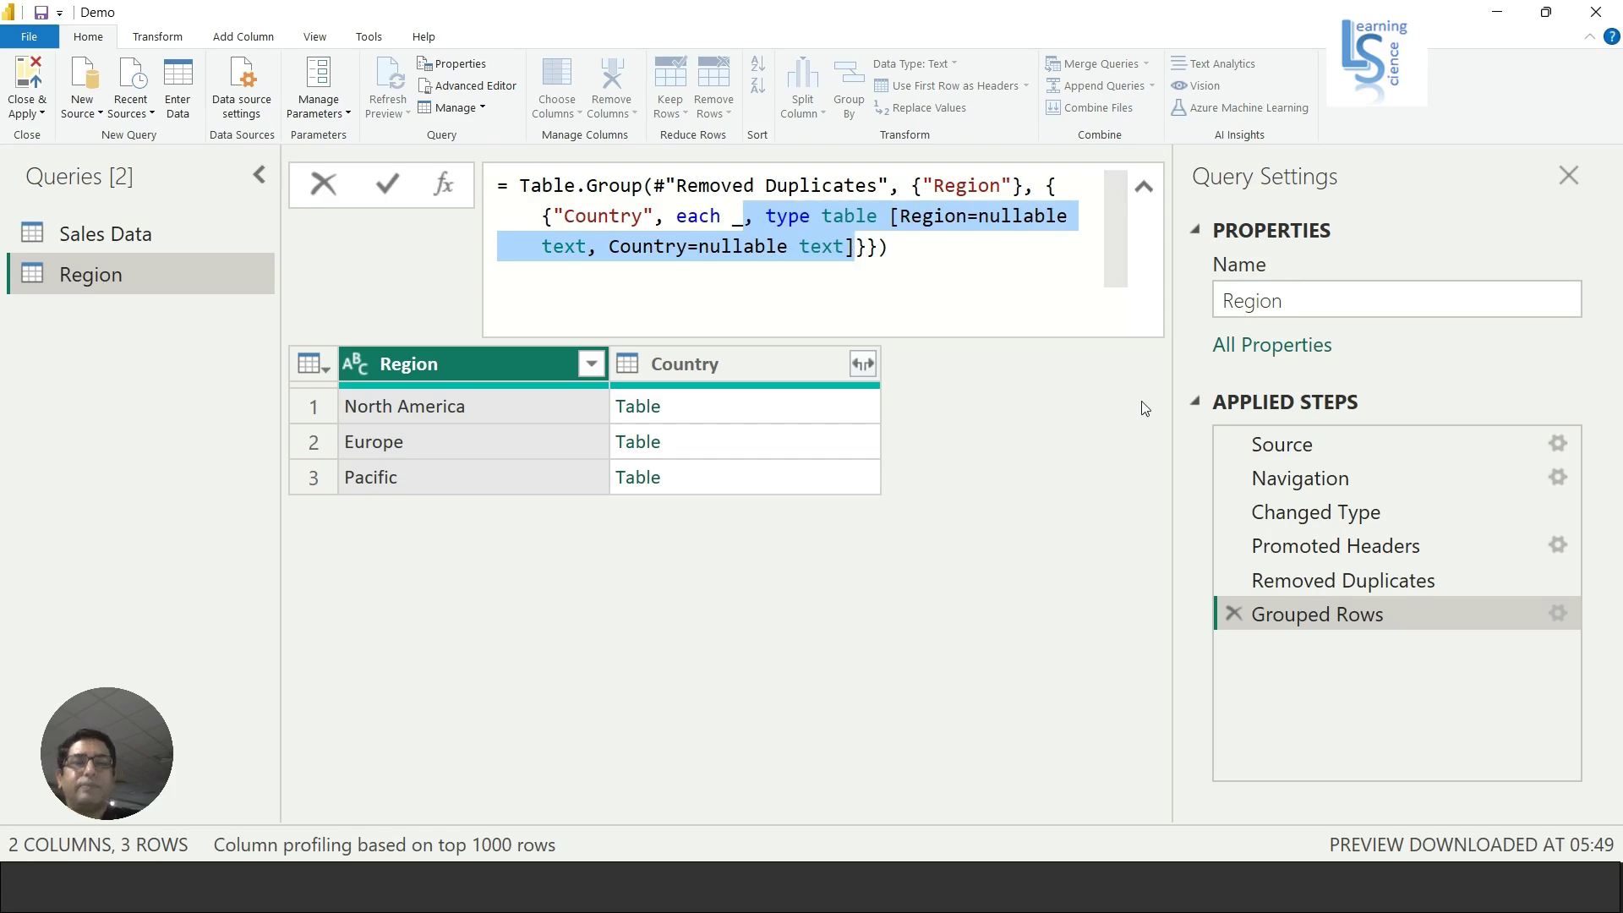
key("Delete")
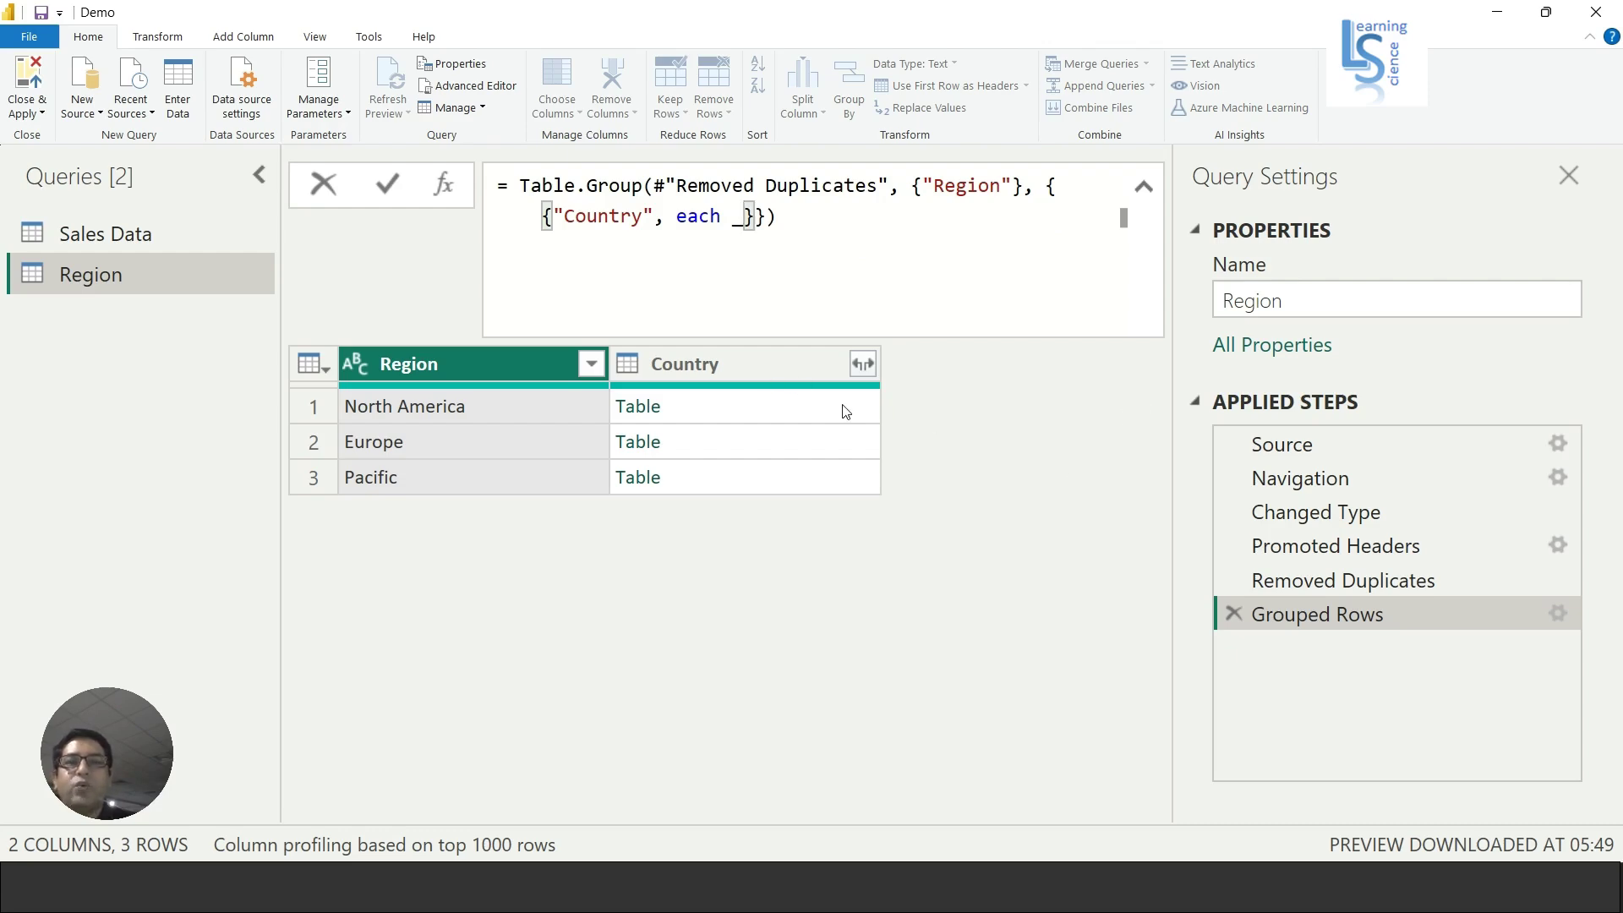
type("[")
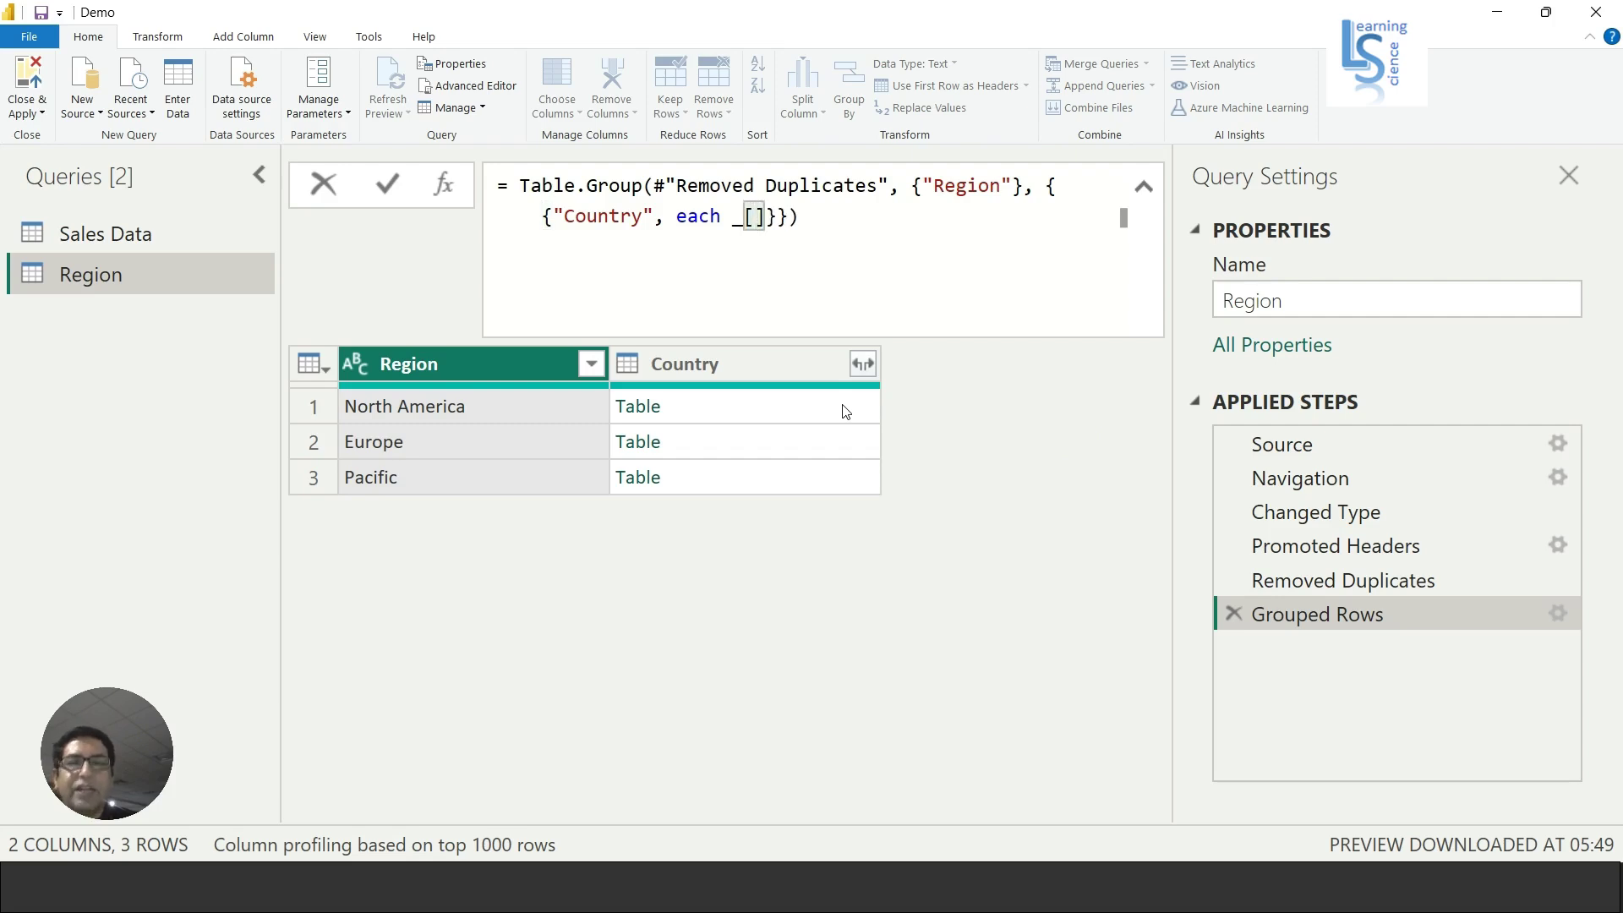
type("Country")
key("Right")
key("Right")
key("Right")
key("Right")
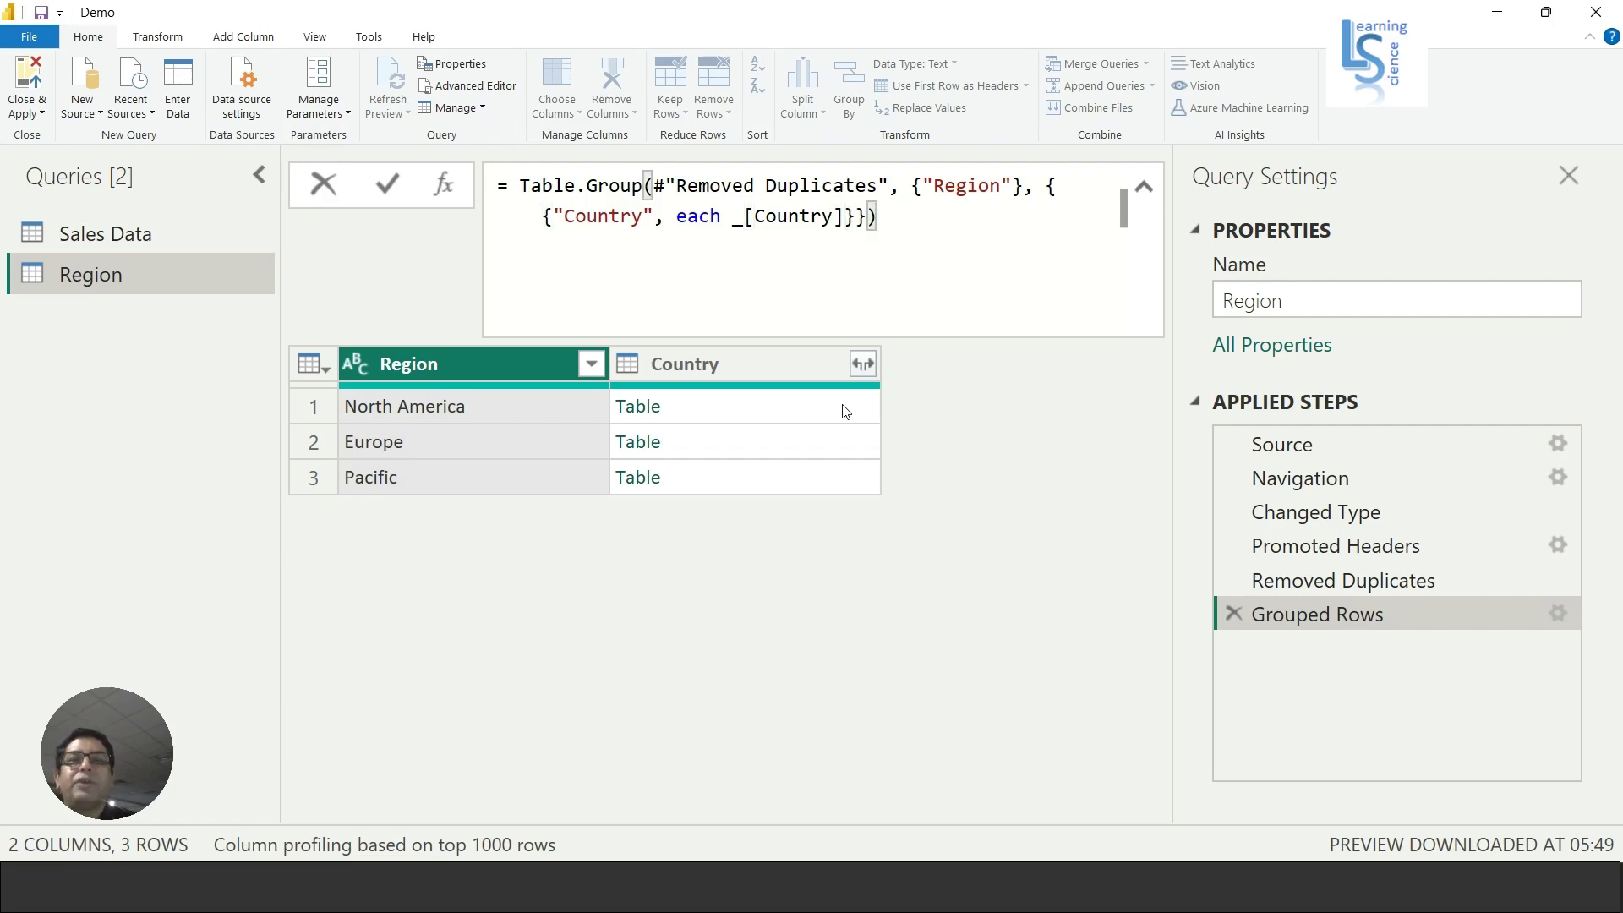
key("Return")
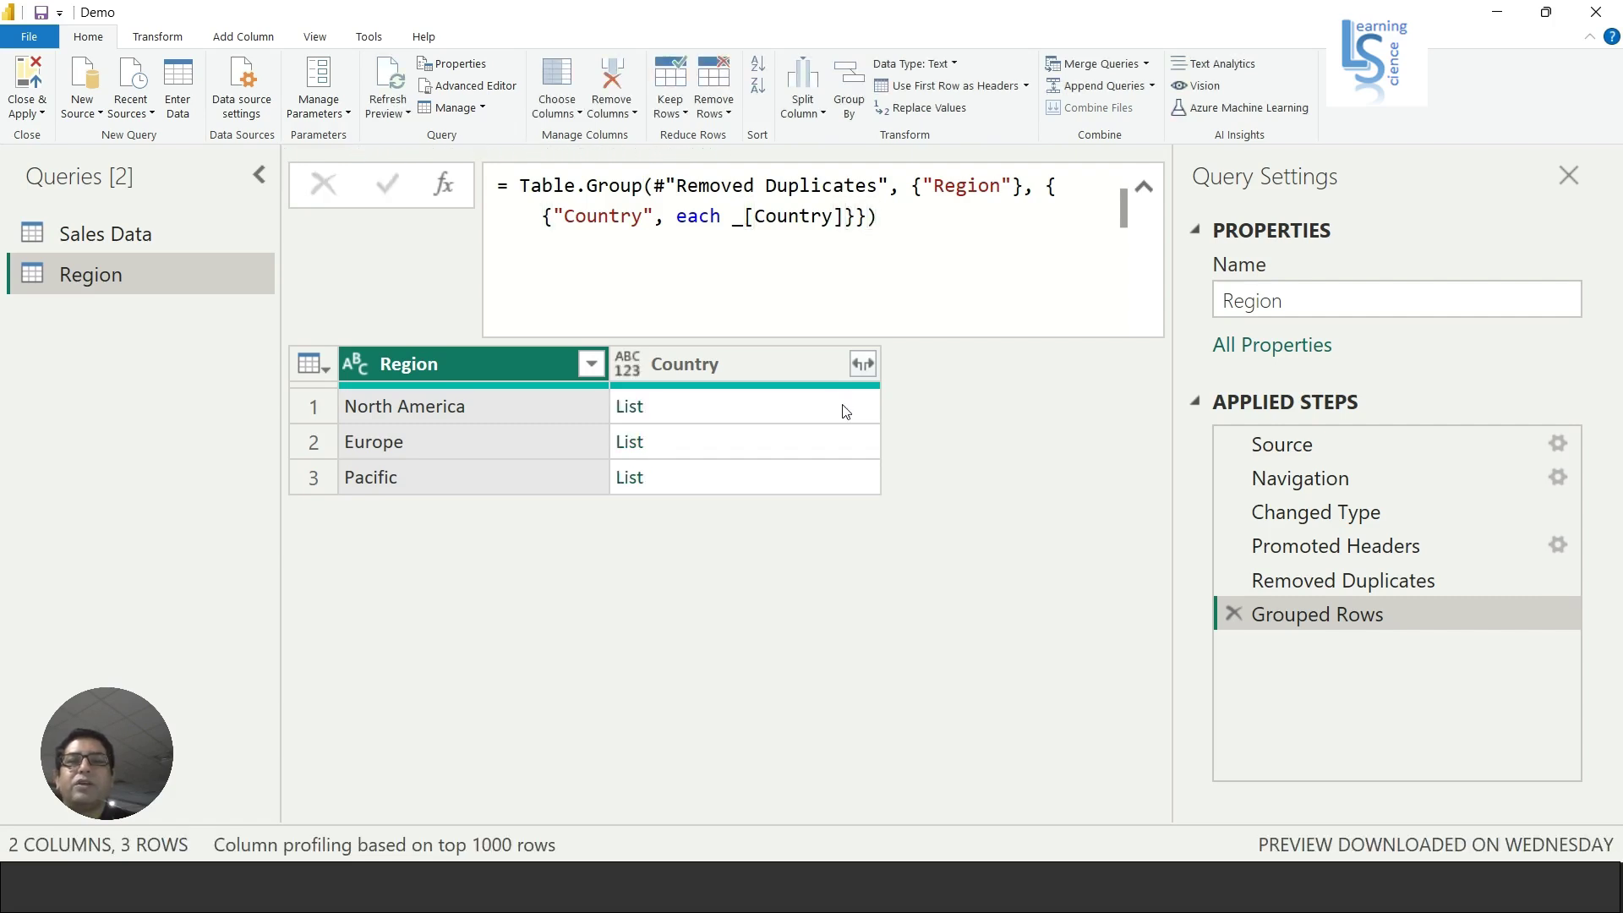
Preview the North America and Europe country lists in the grouped table
left_click(685, 414)
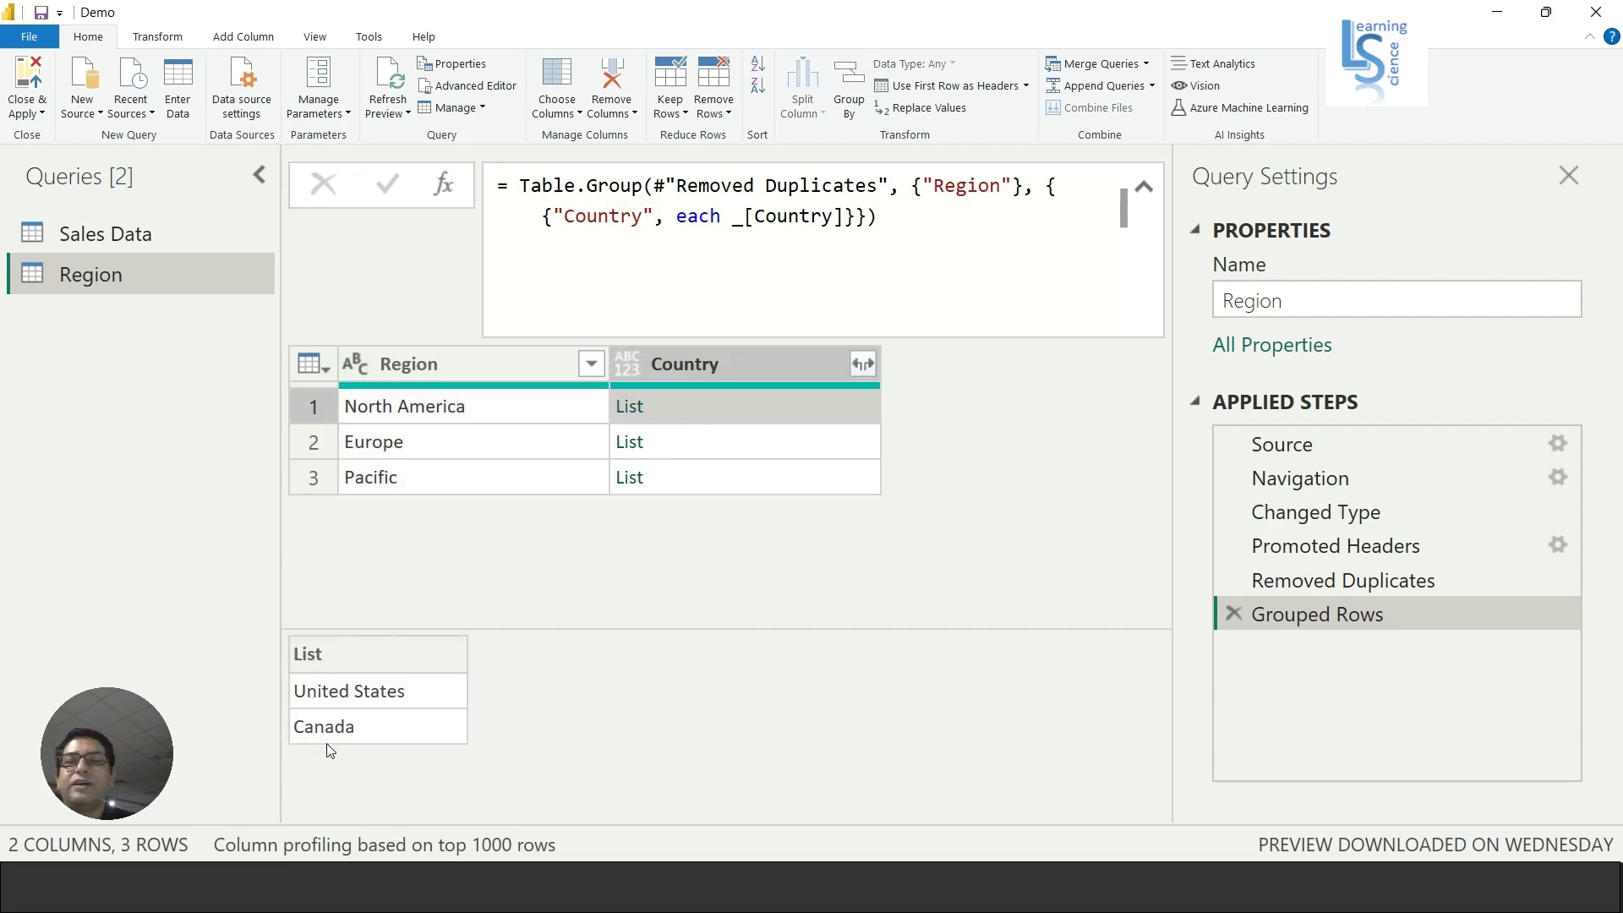
left_click(720, 446)
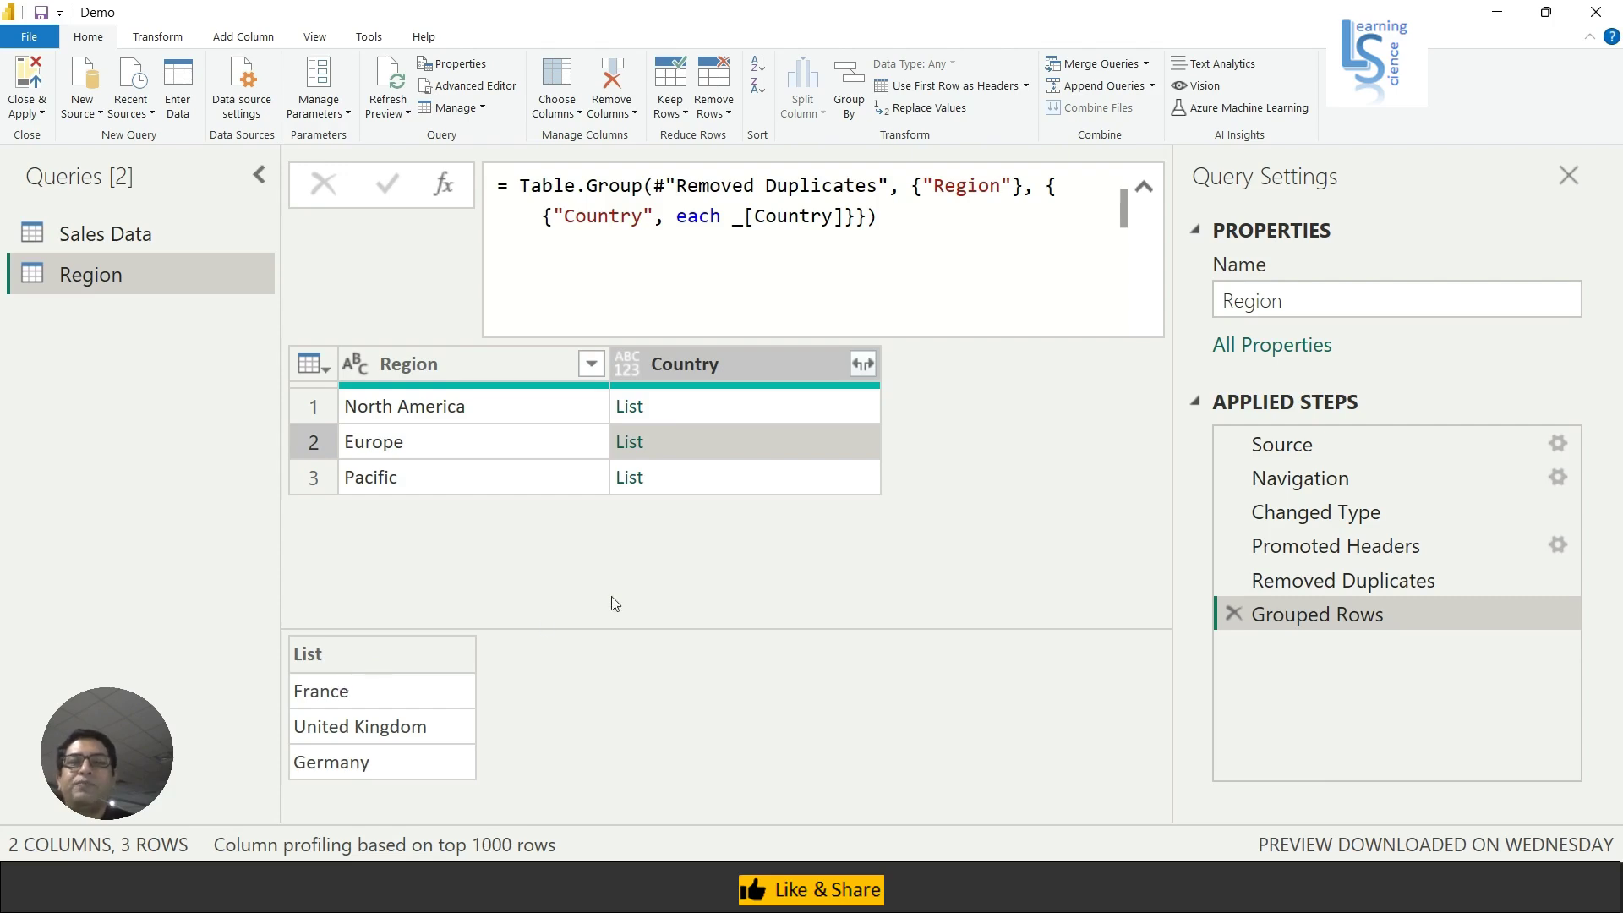
left_click(730, 217)
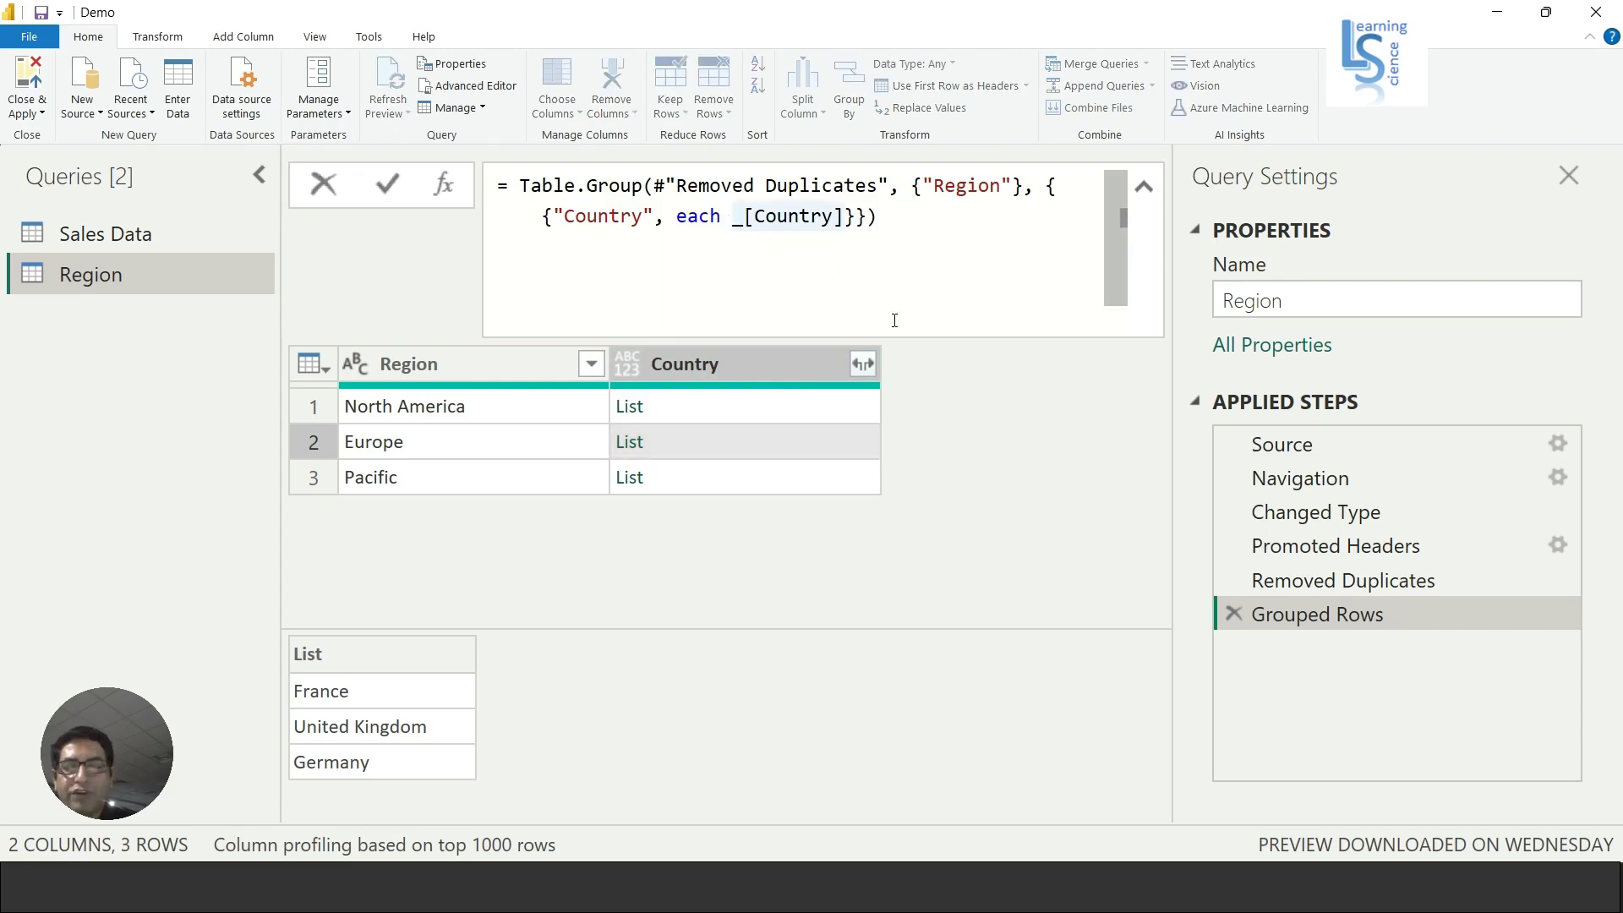
Insert Text.Combine( before _[Country] in the Grouped Rows formula
type("Text")
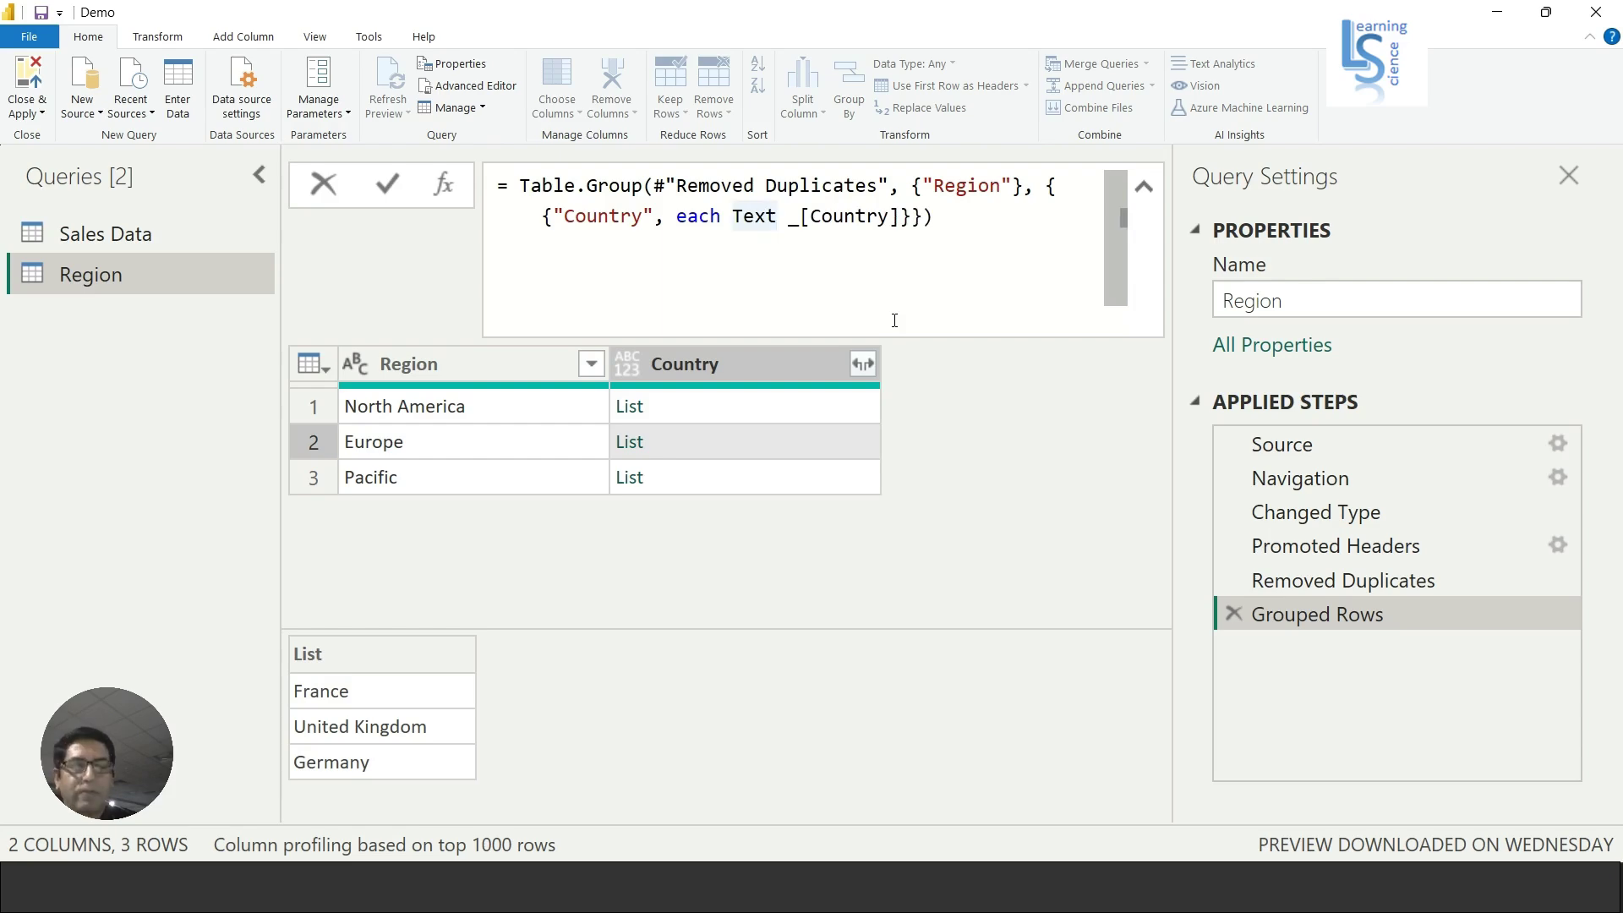
type(" .CO")
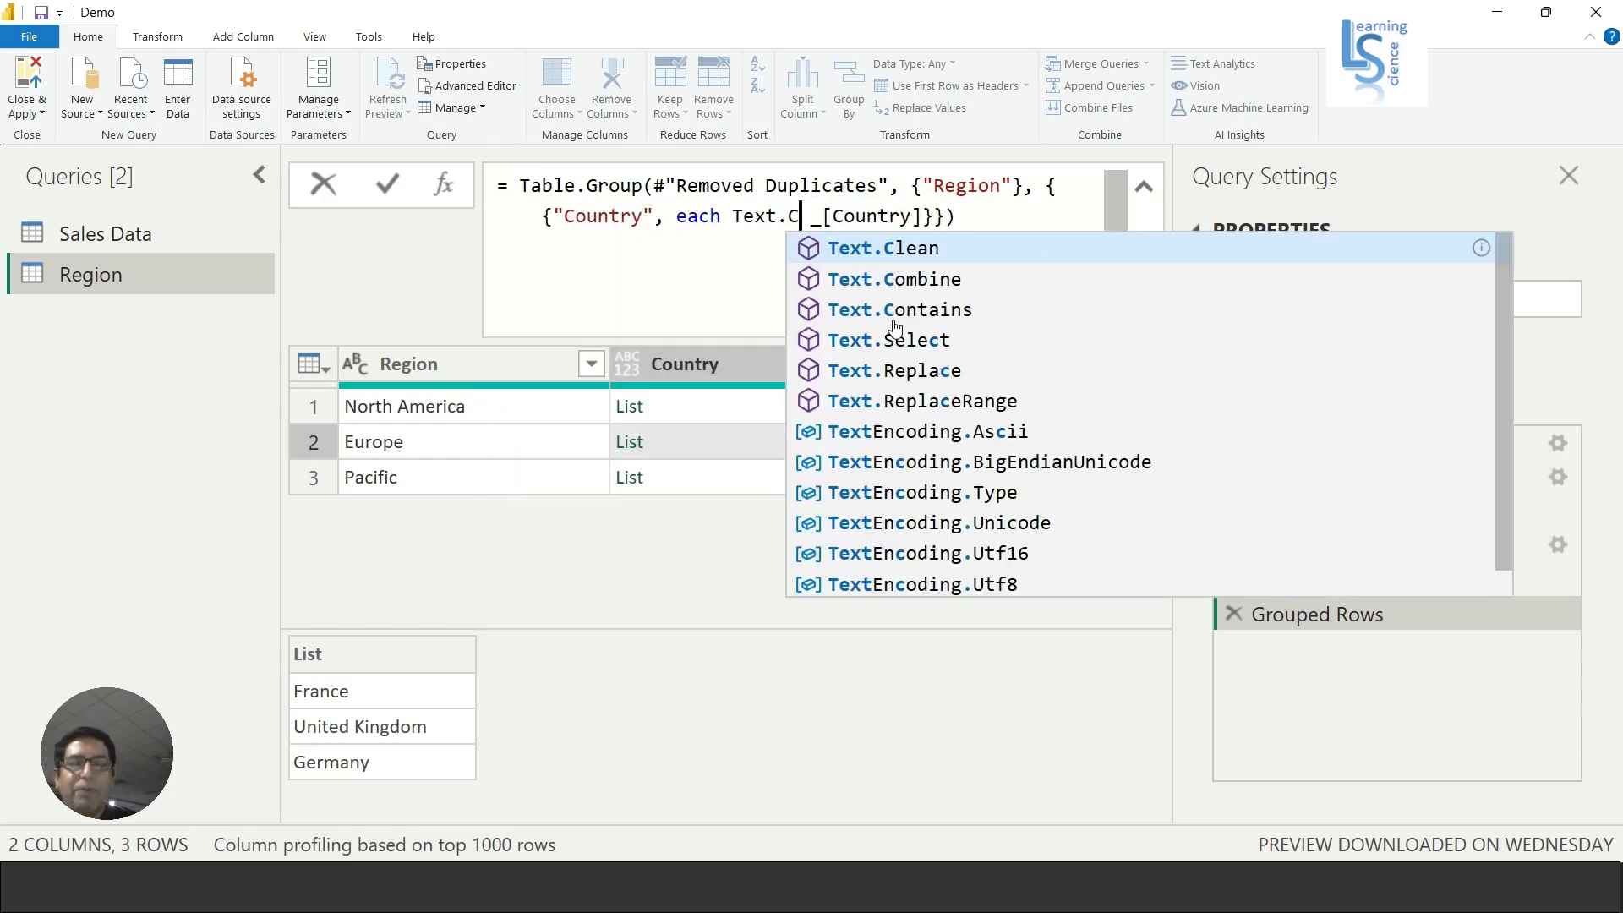
key("Tab")
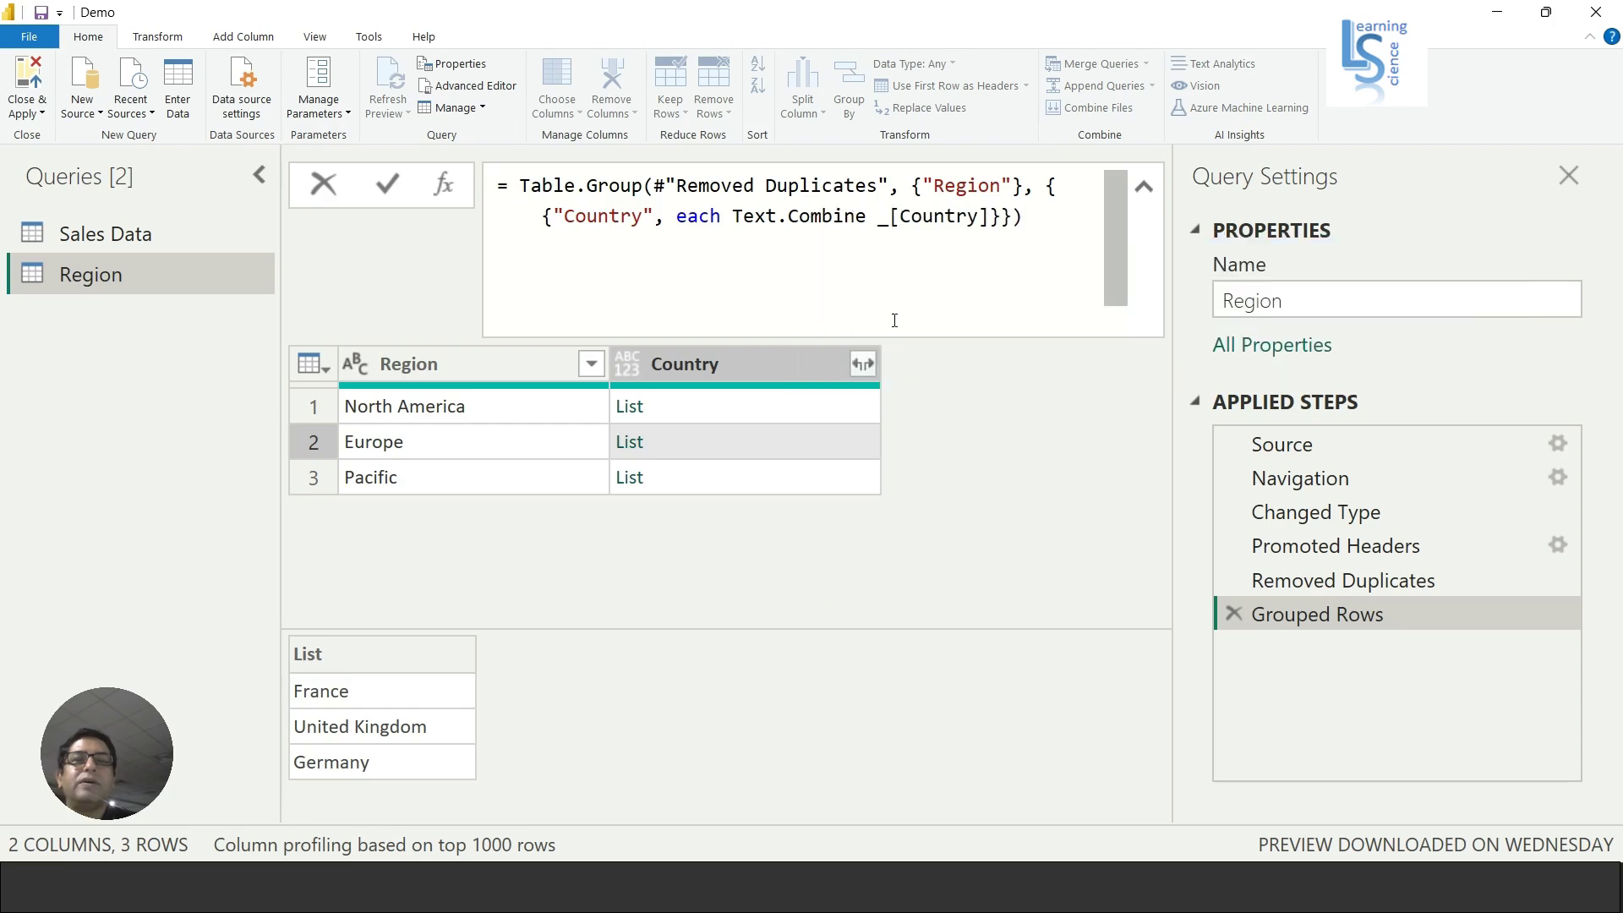
key("Right")
key("BackSpace")
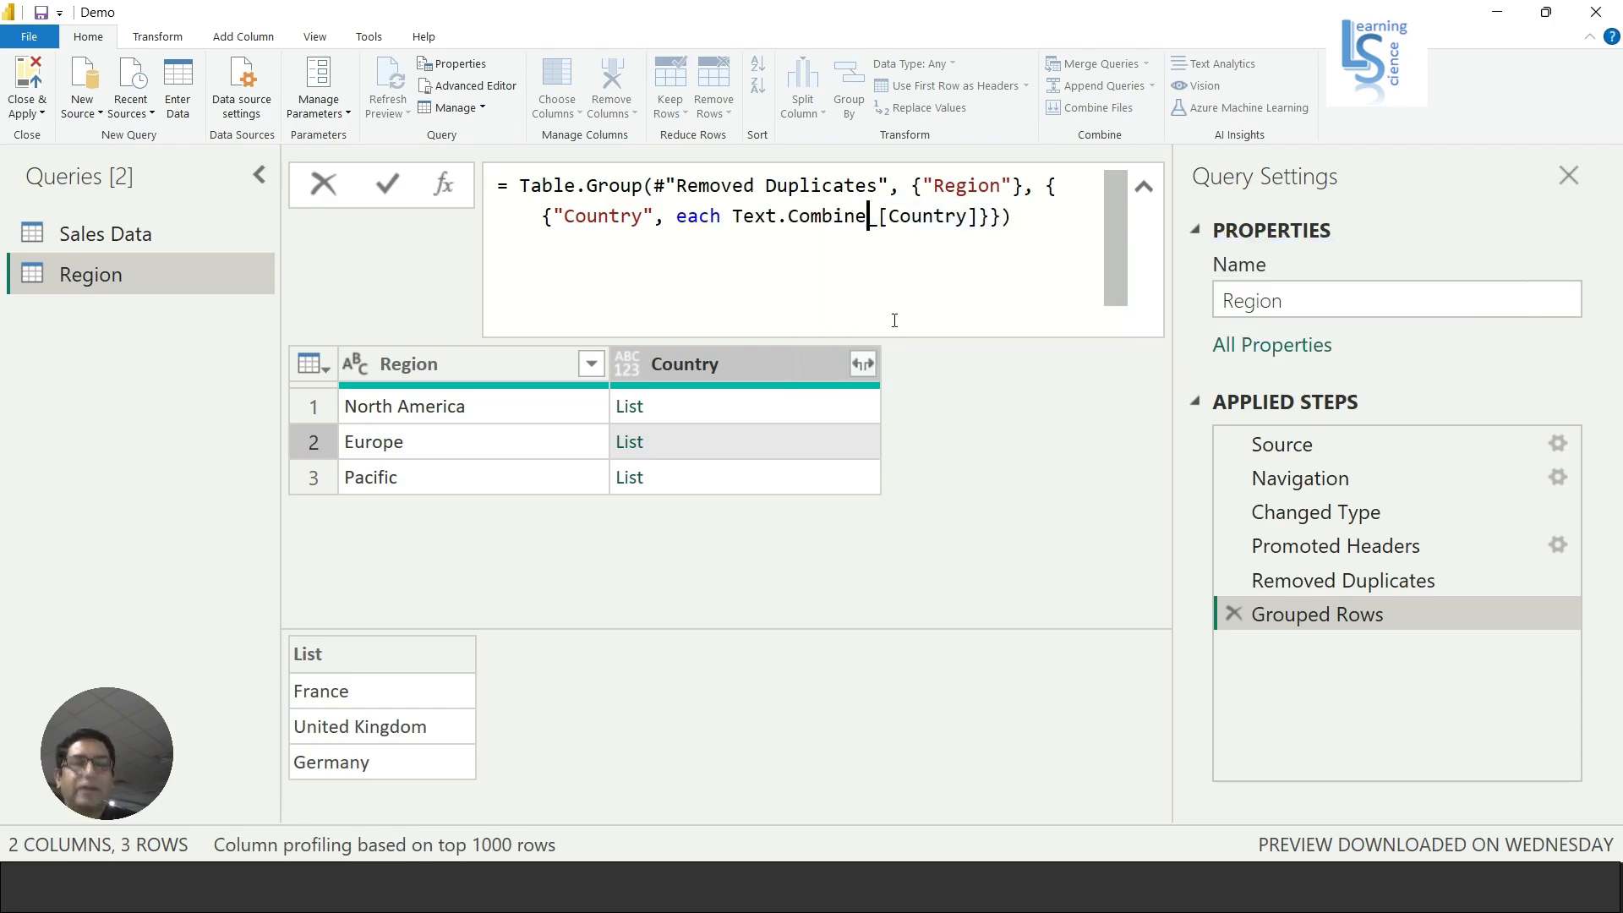
type("(")
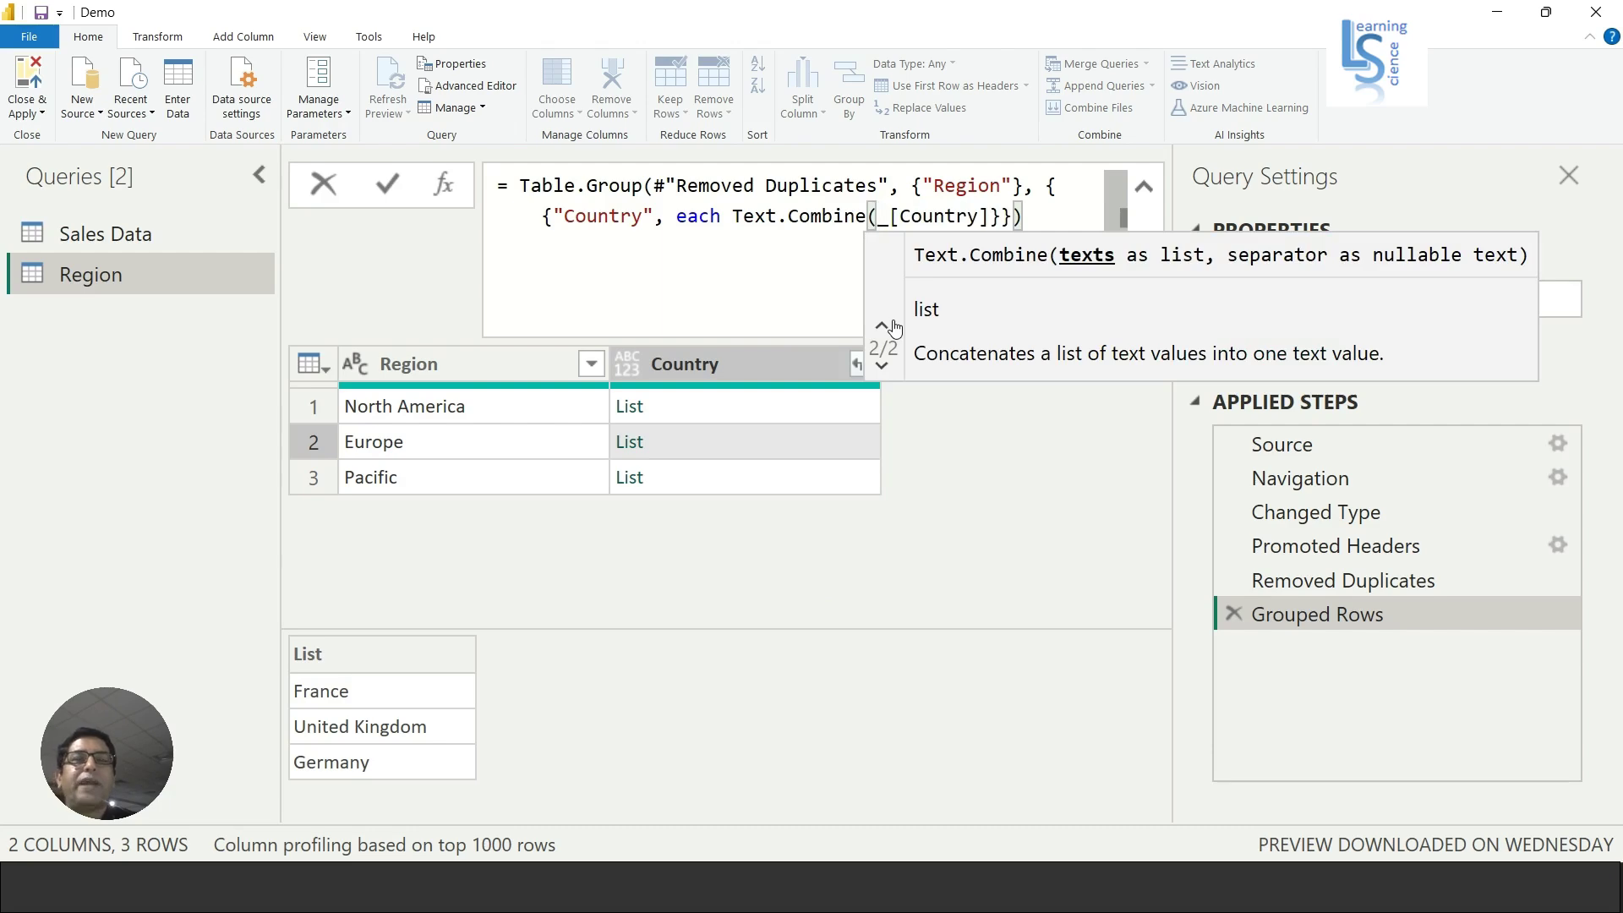
key("Right")
key("Right")
key("Right")
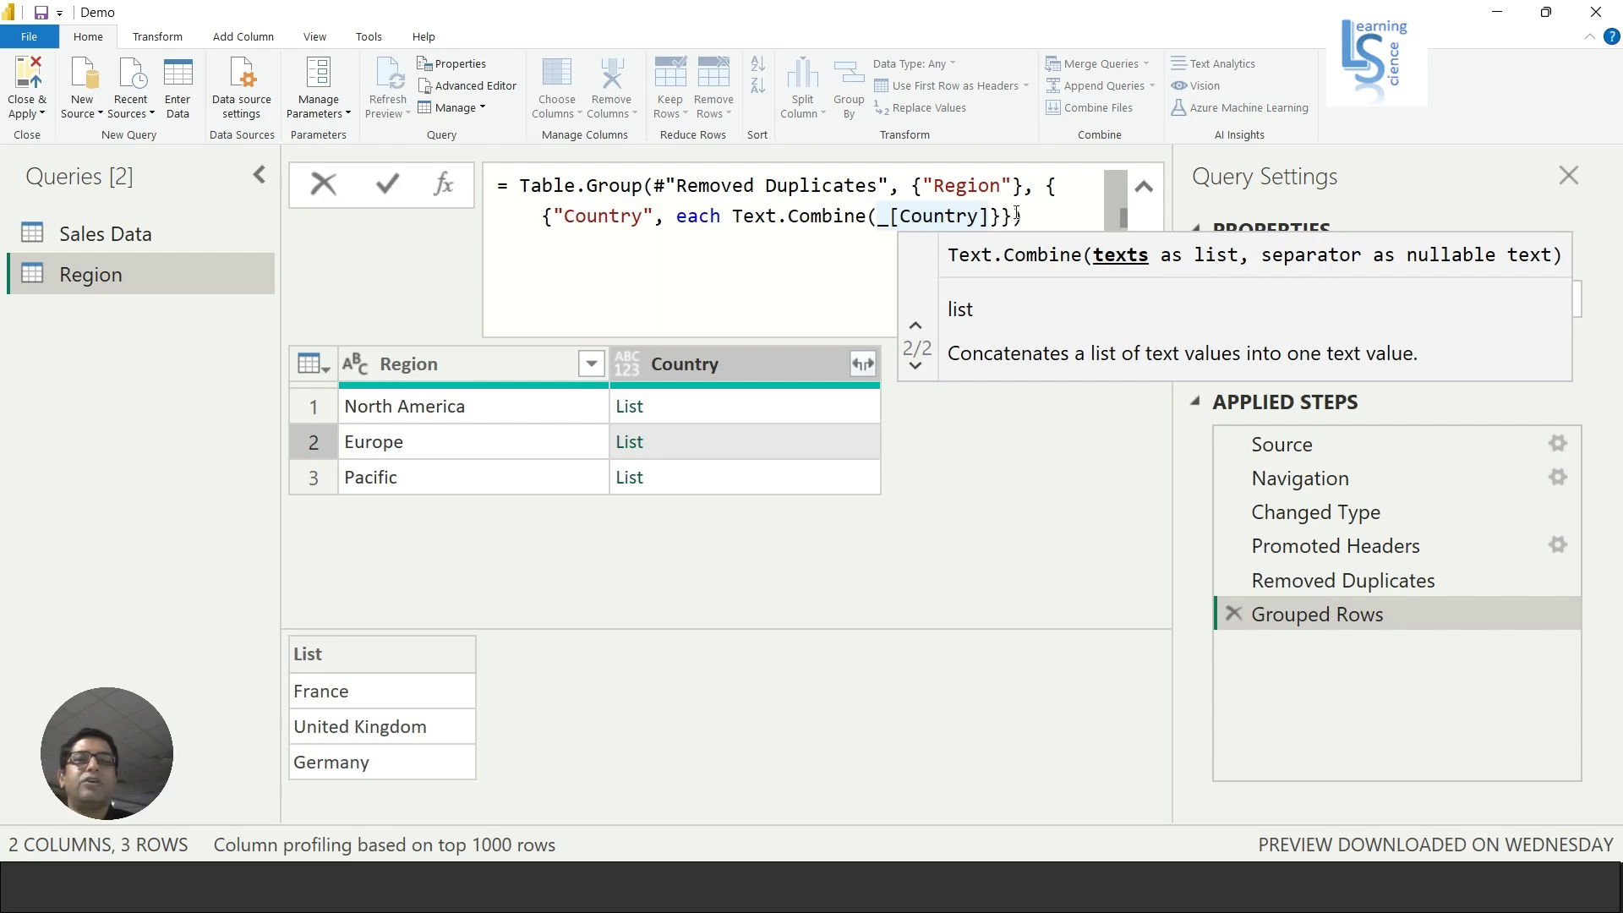
left_click(990, 218)
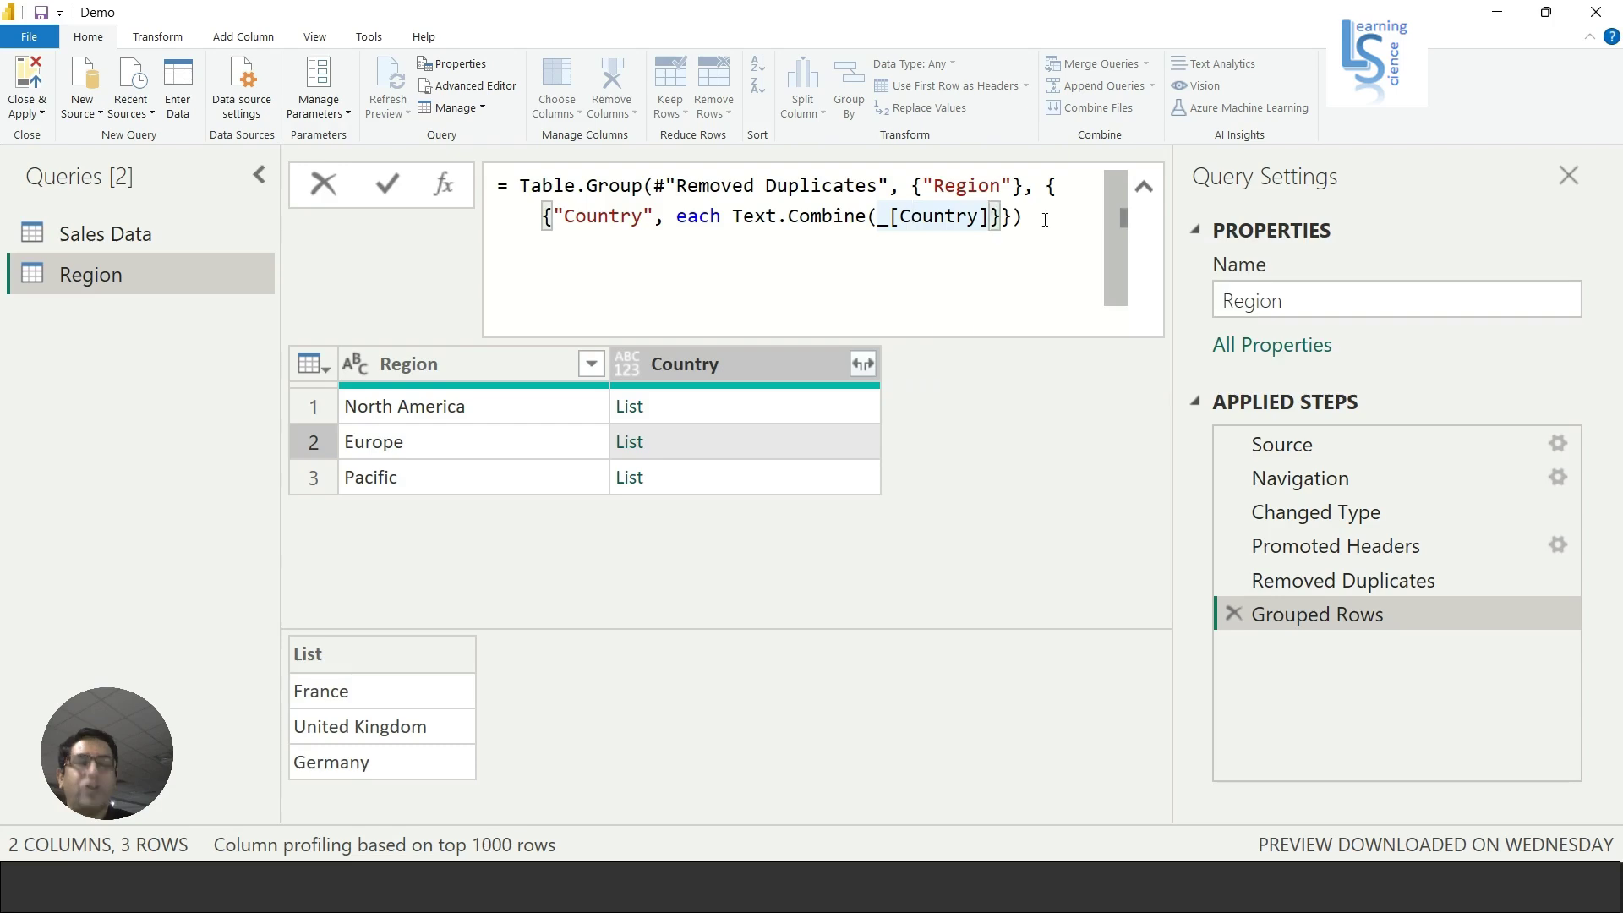
Add the ", " delimiter argument to Text.Combine and commit the formula
type(",")
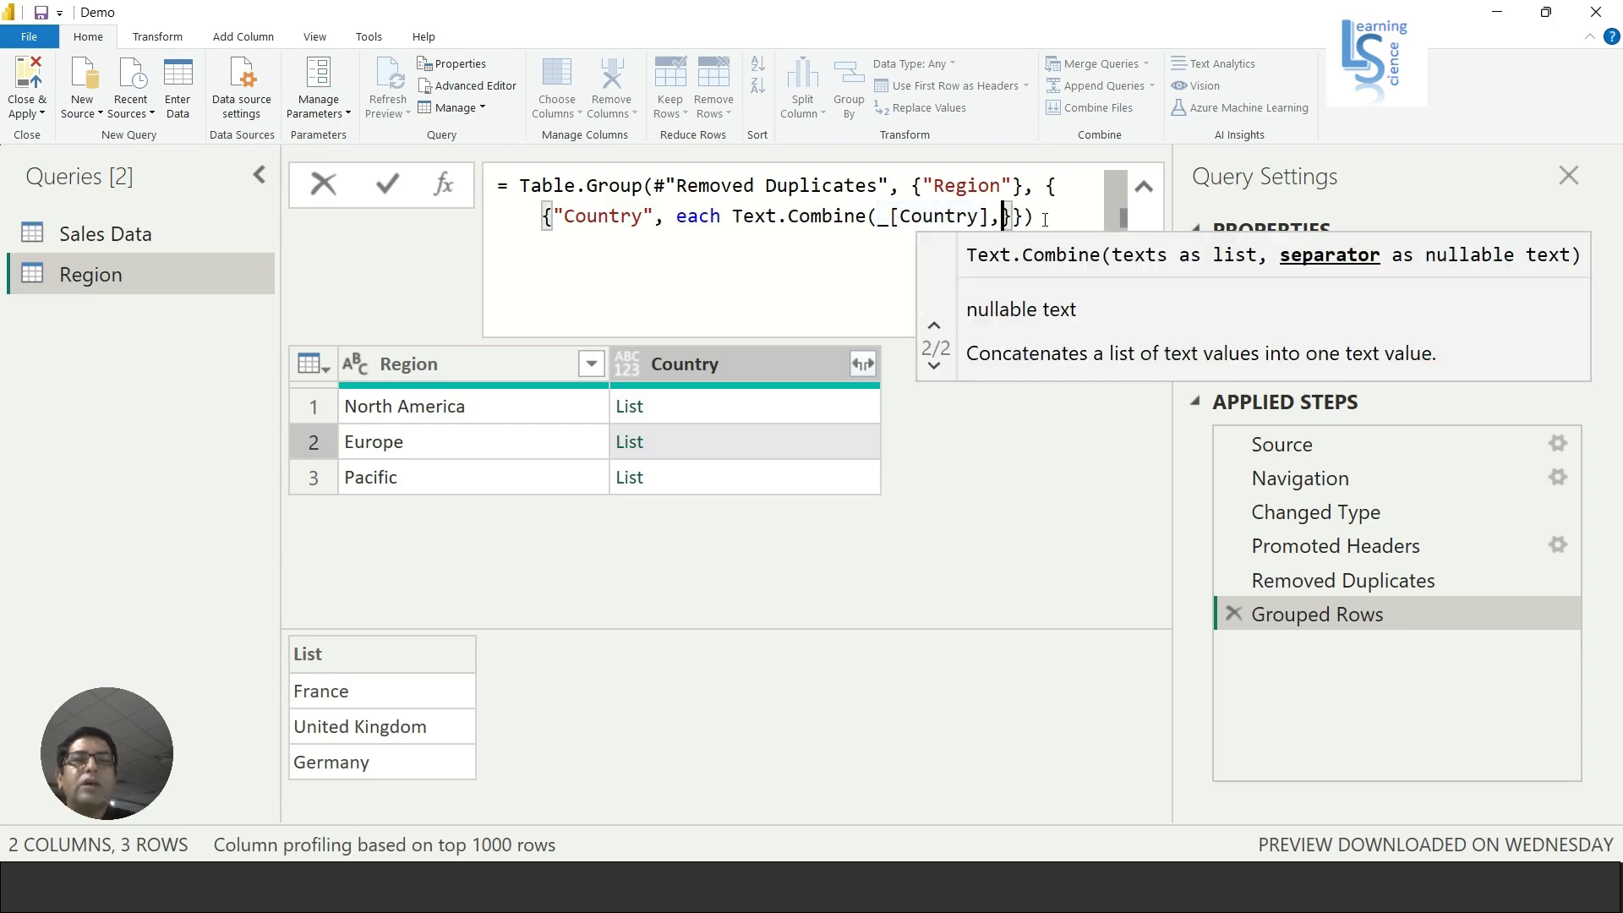
type("\",")
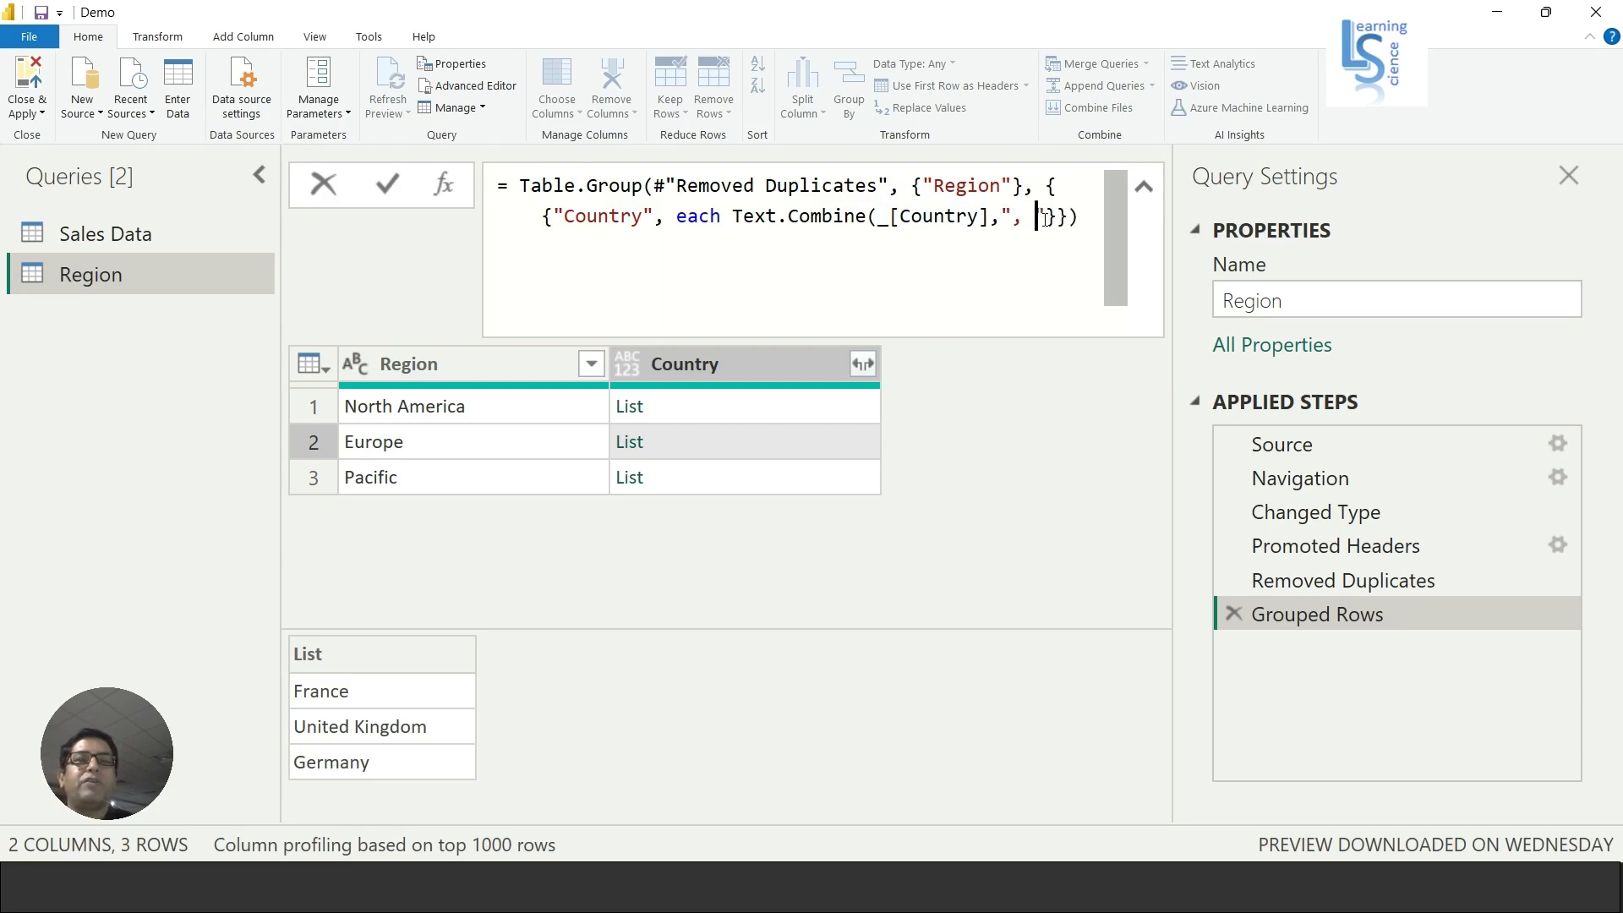
key("Right")
key("Right")
key("Right")
key("Right")
key("Return")
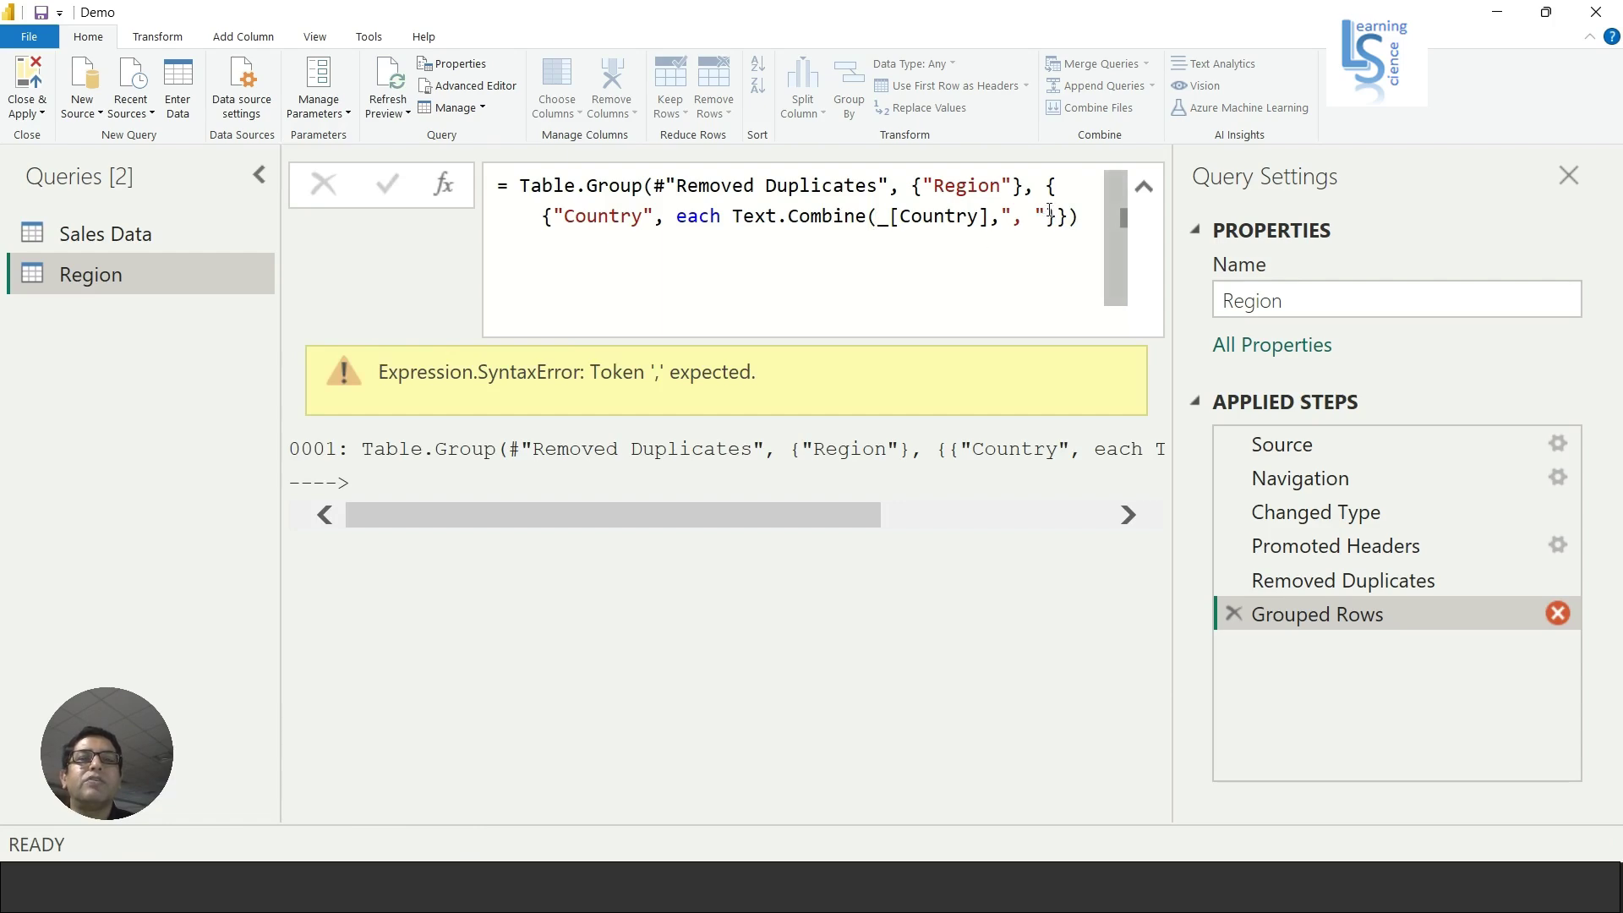
Add the missing closing parenthesis to fix the syntax error and recommit
left_click(1049, 217)
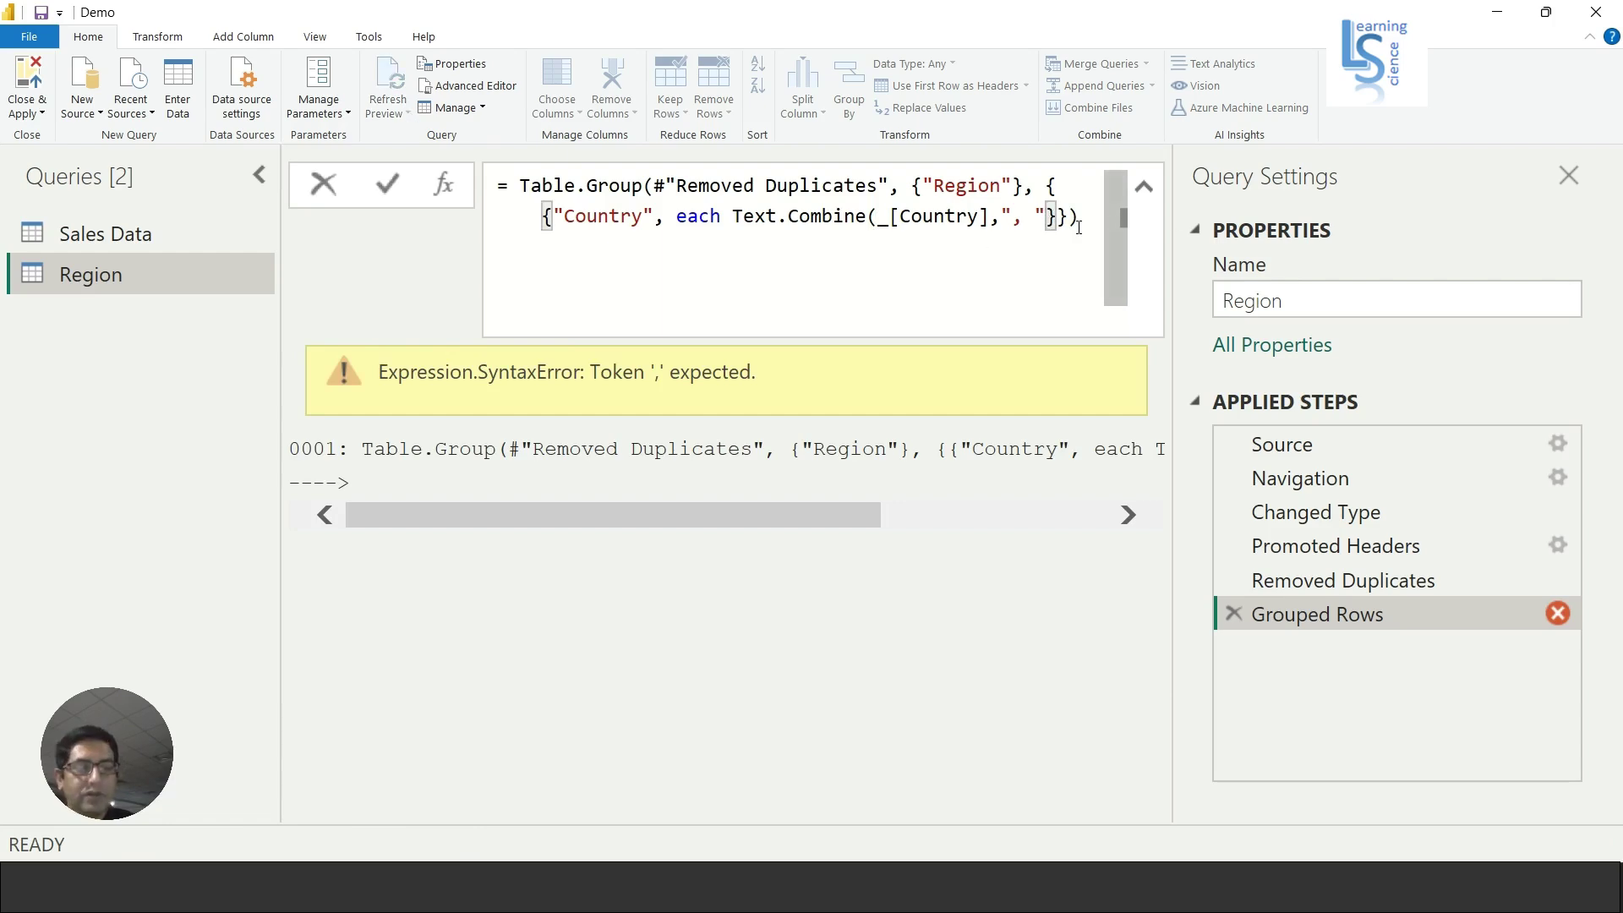
type(")")
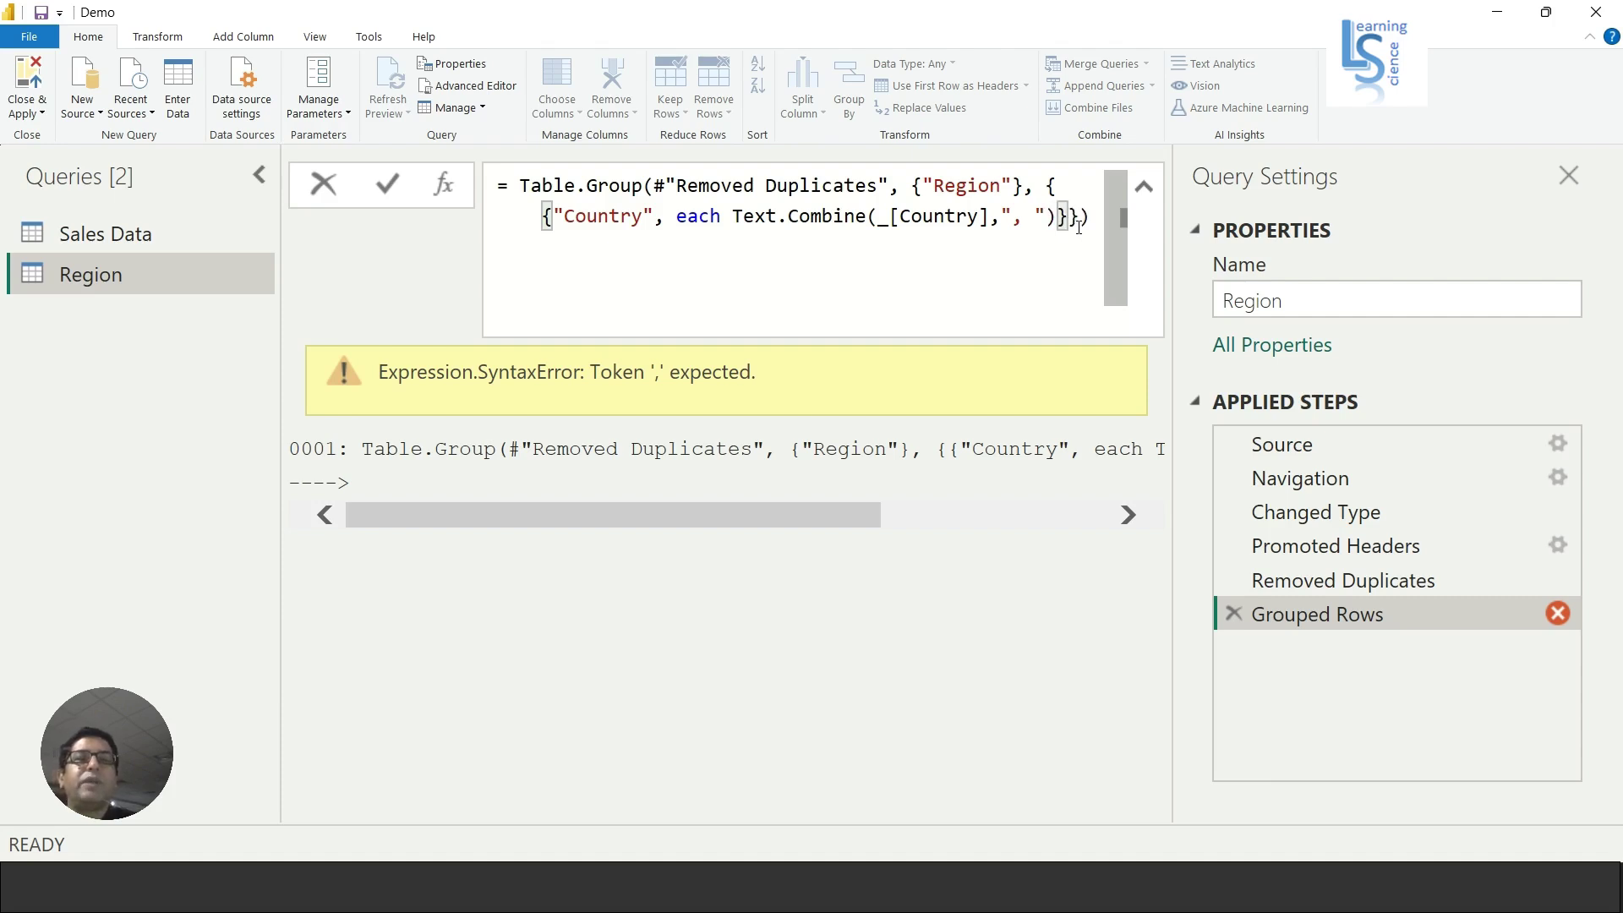
key("Return")
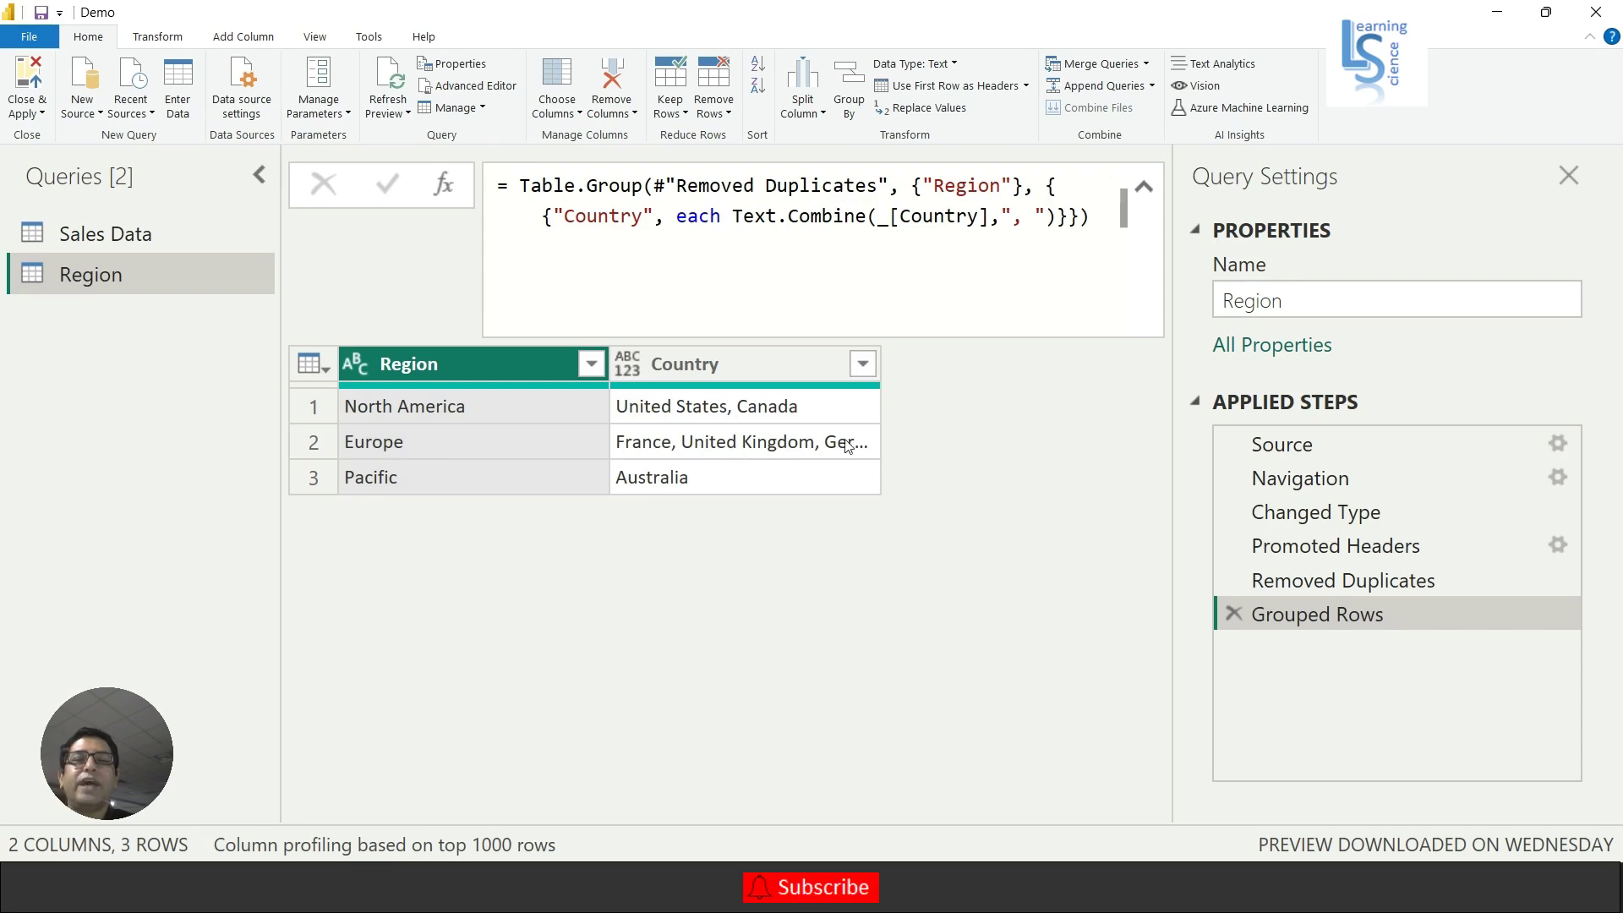
Widen the Country column to show full country lists and collapse the formula bar
left_click_drag(882, 369, 999, 369)
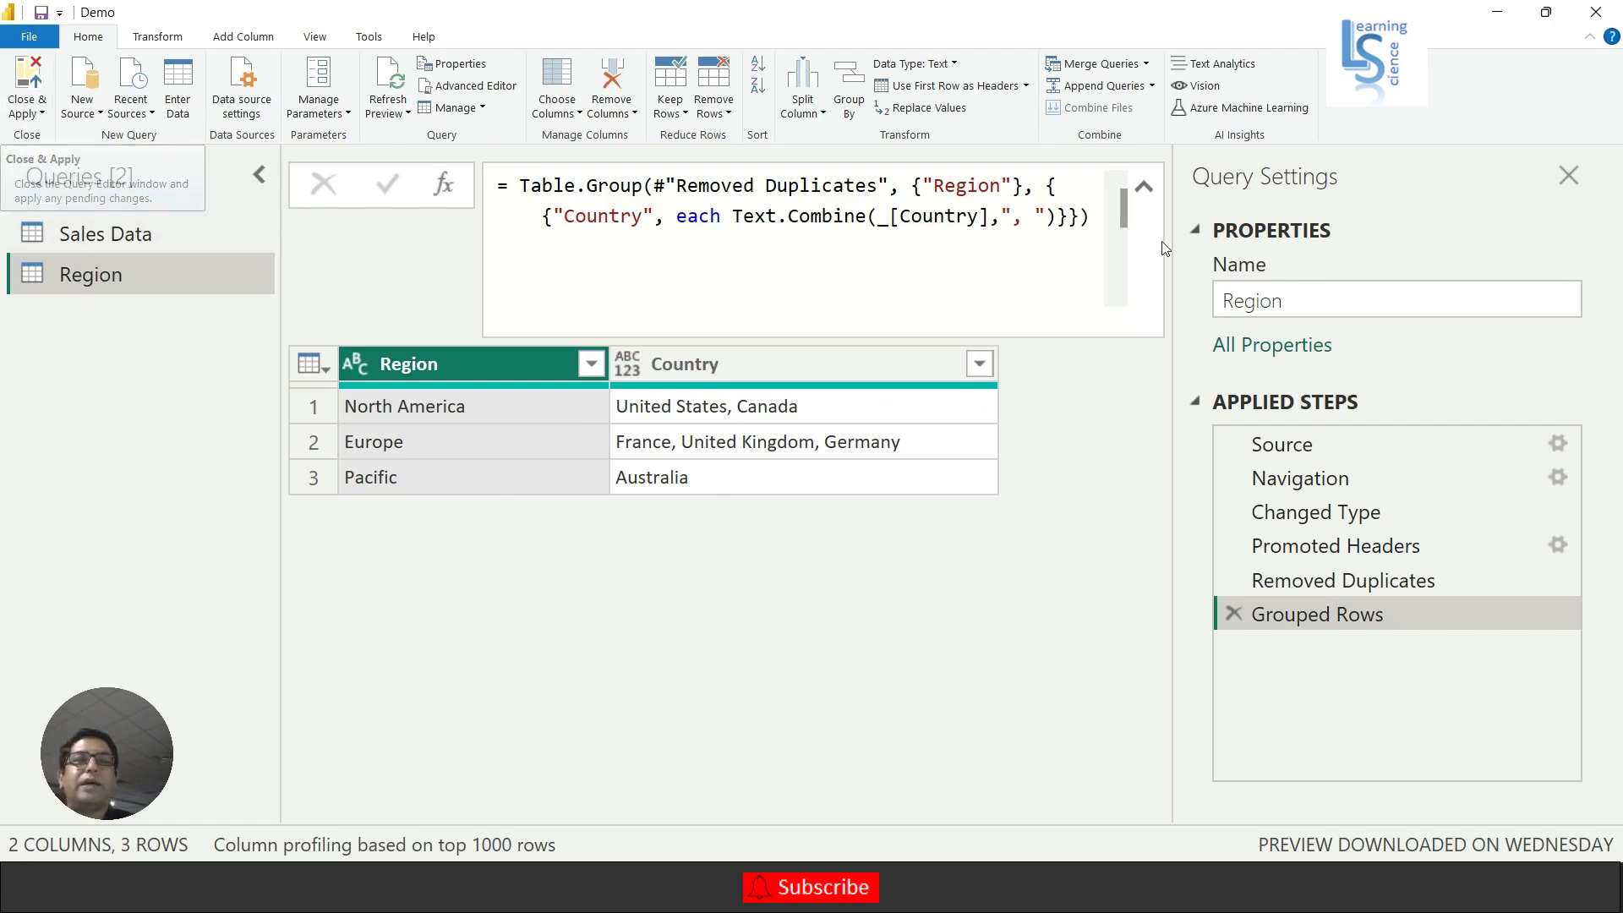
left_click(1143, 186)
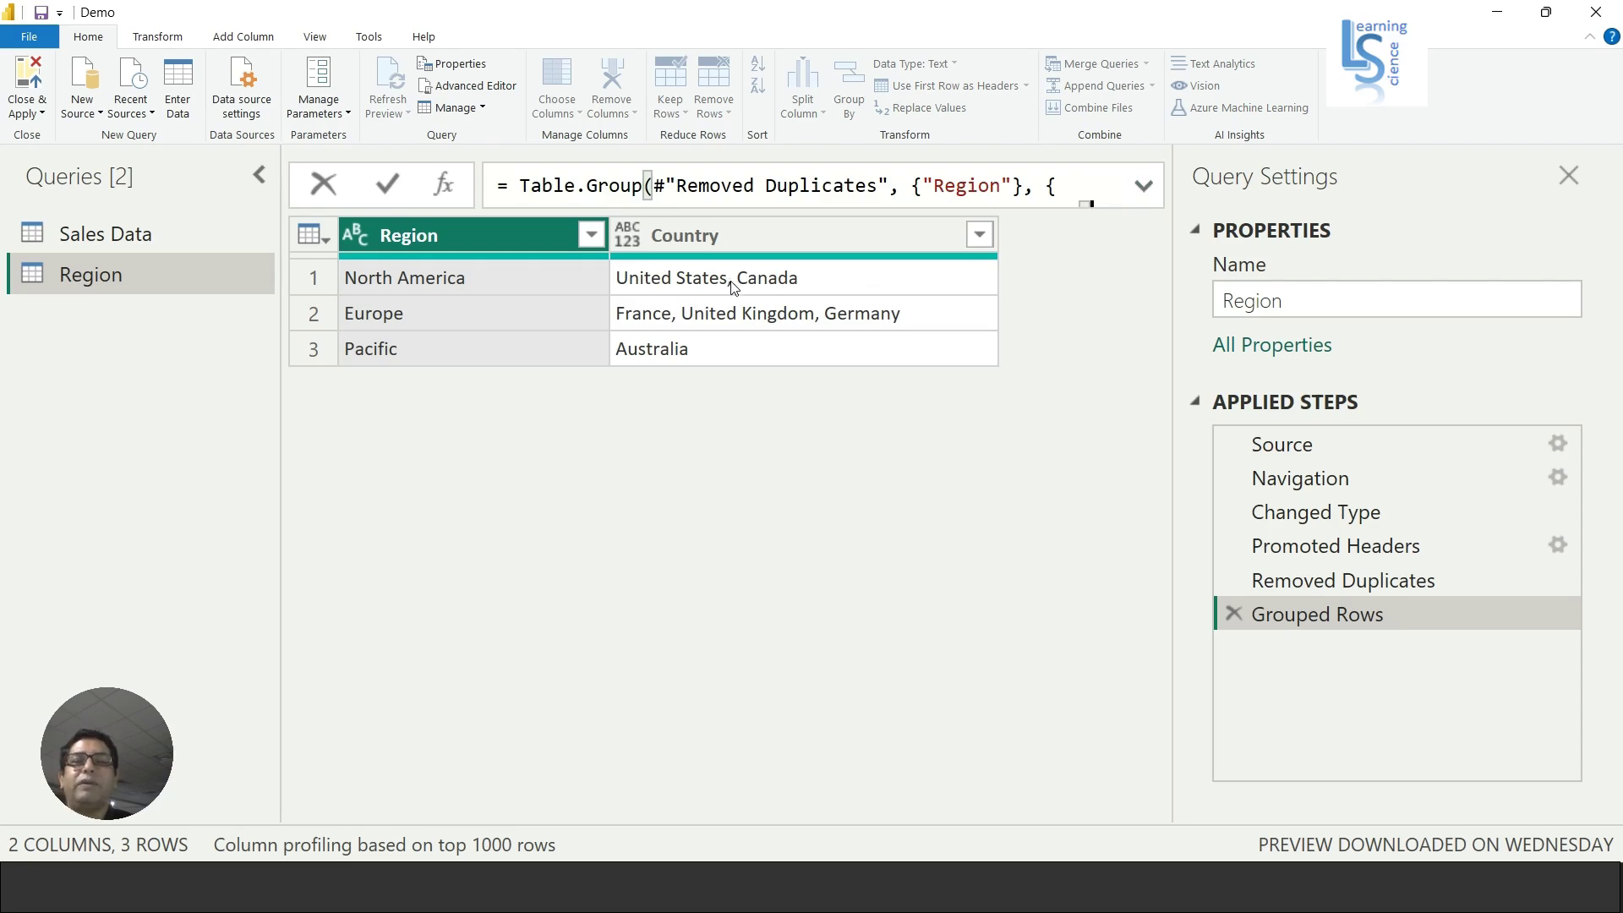
left_click(38, 124)
Close & Apply to load the combined-country Region query into the model
left_click(59, 136)
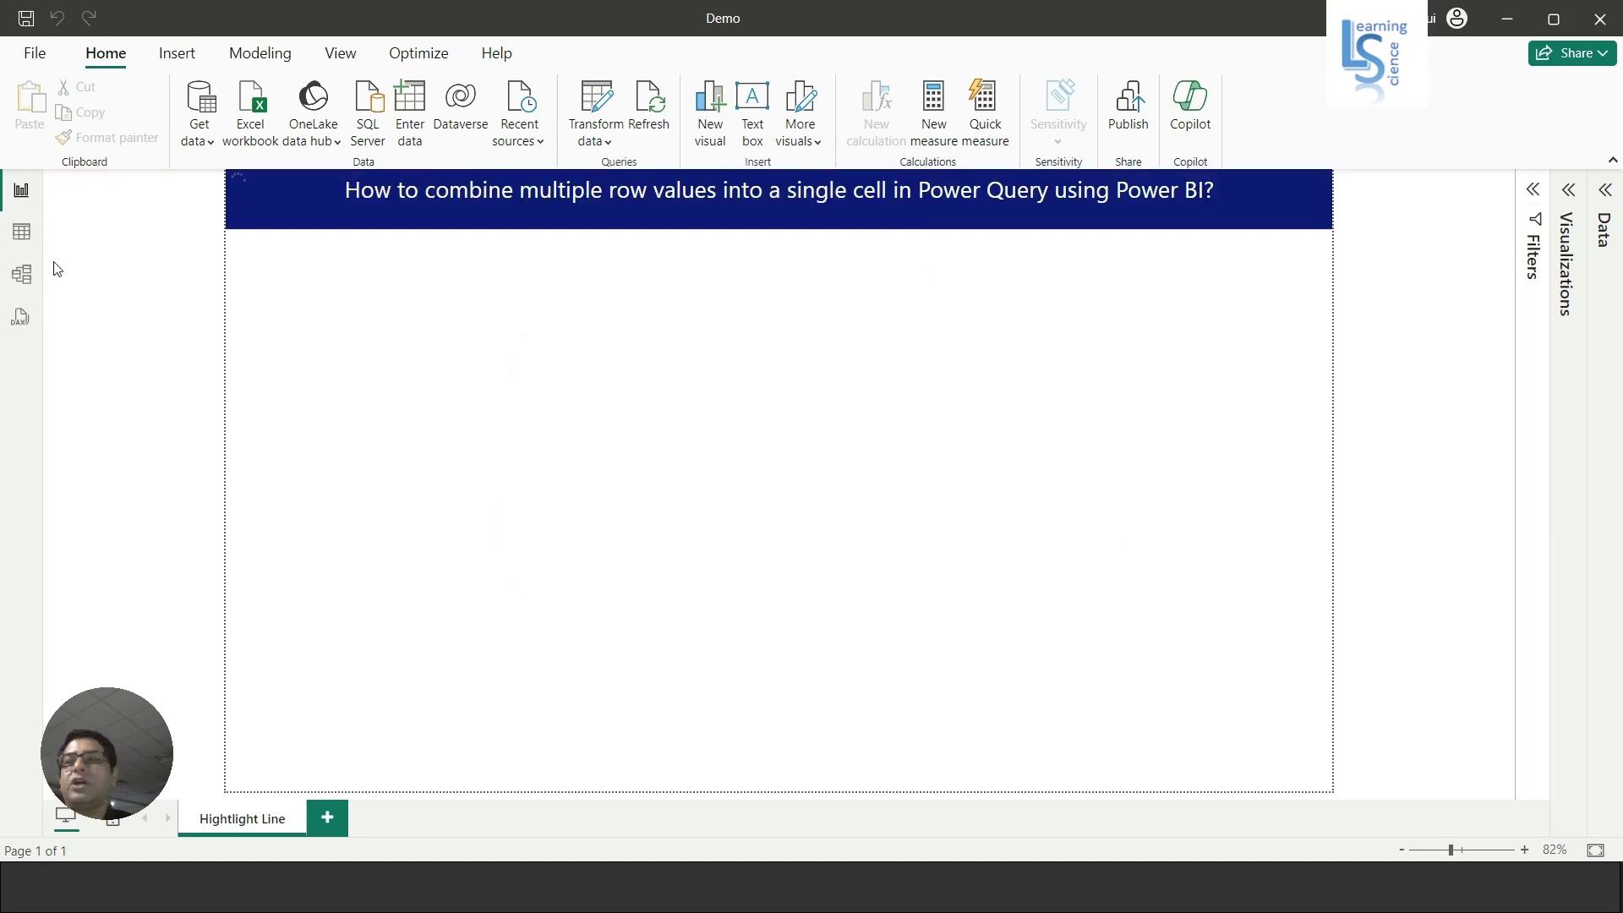
In Model view, link Region[Region] to Sales Data[Region] as one-to-many
left_click(21, 279)
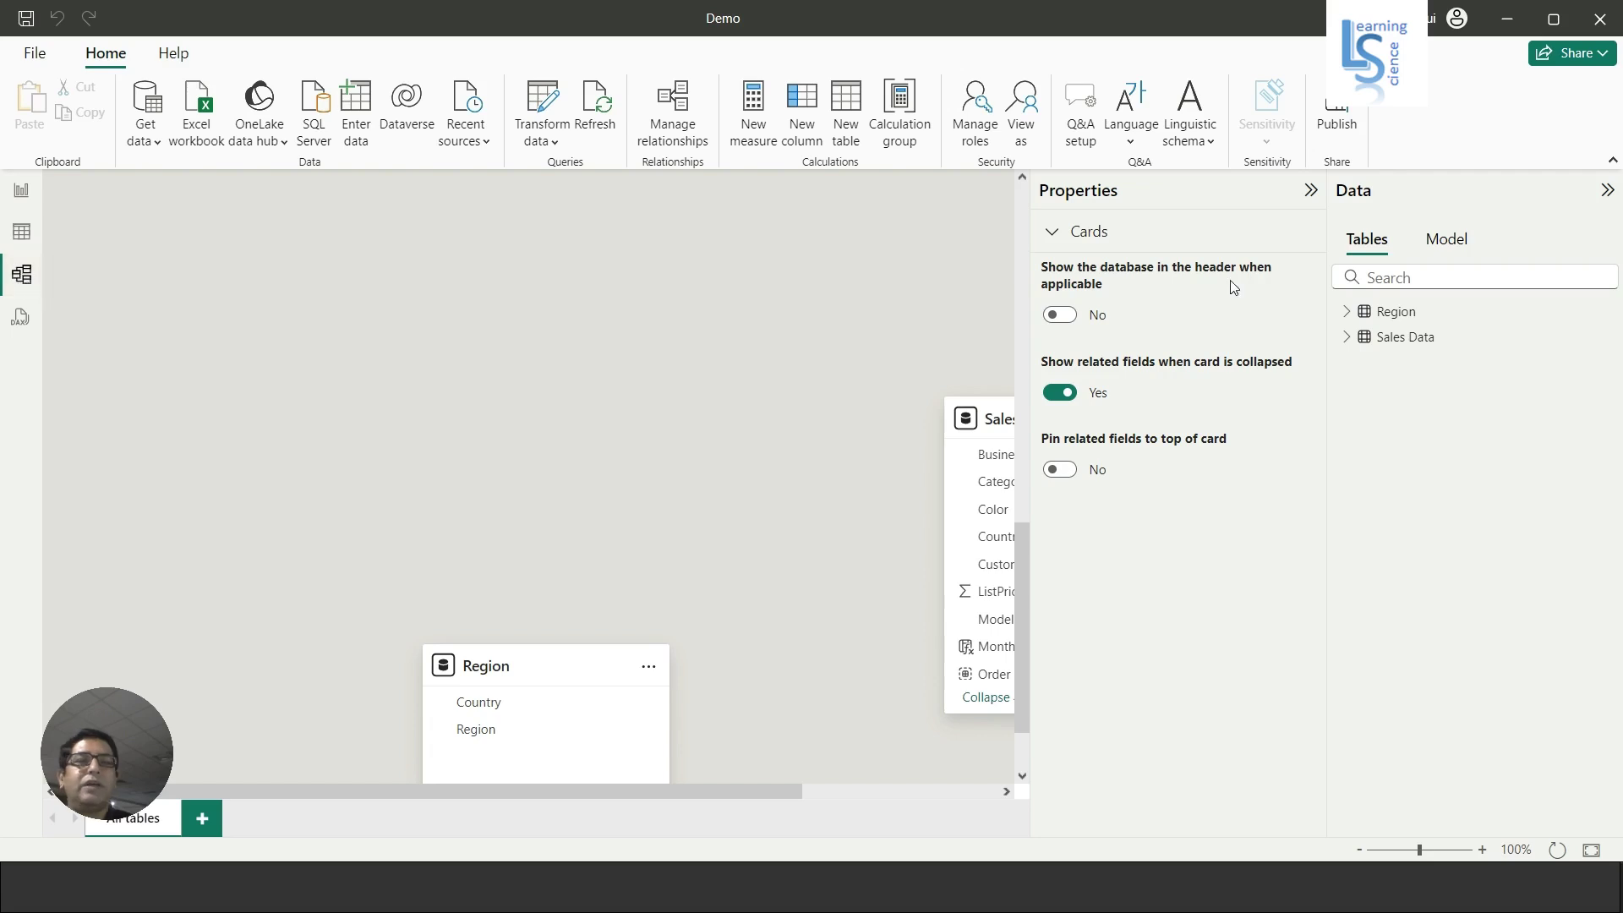
left_click(1311, 191)
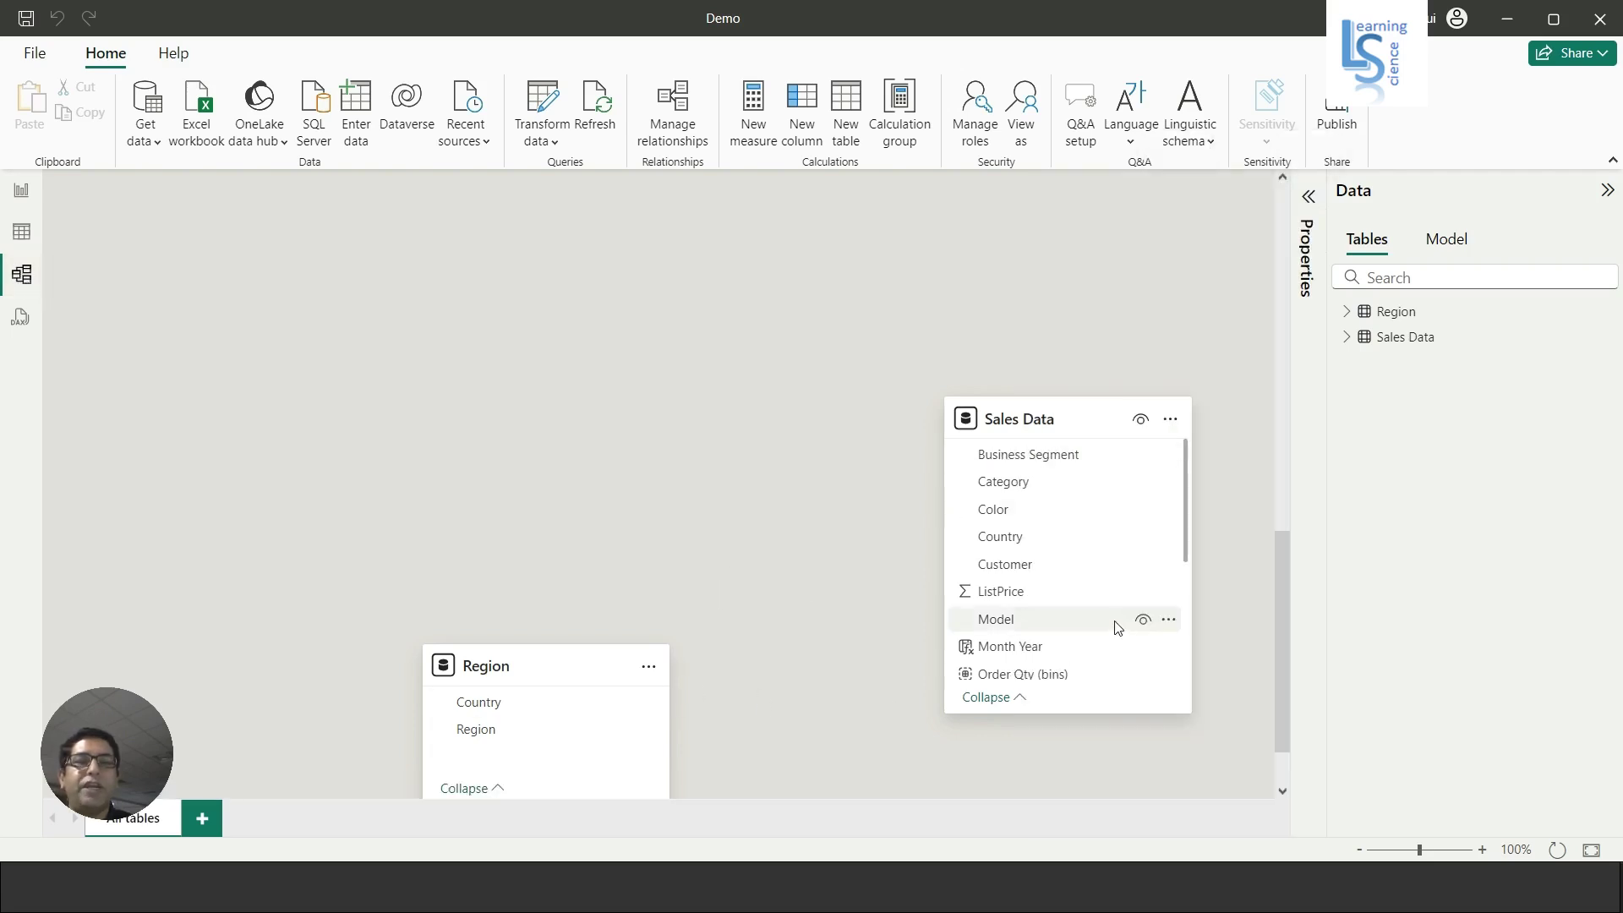
scroll(1115, 627, "down", 3)
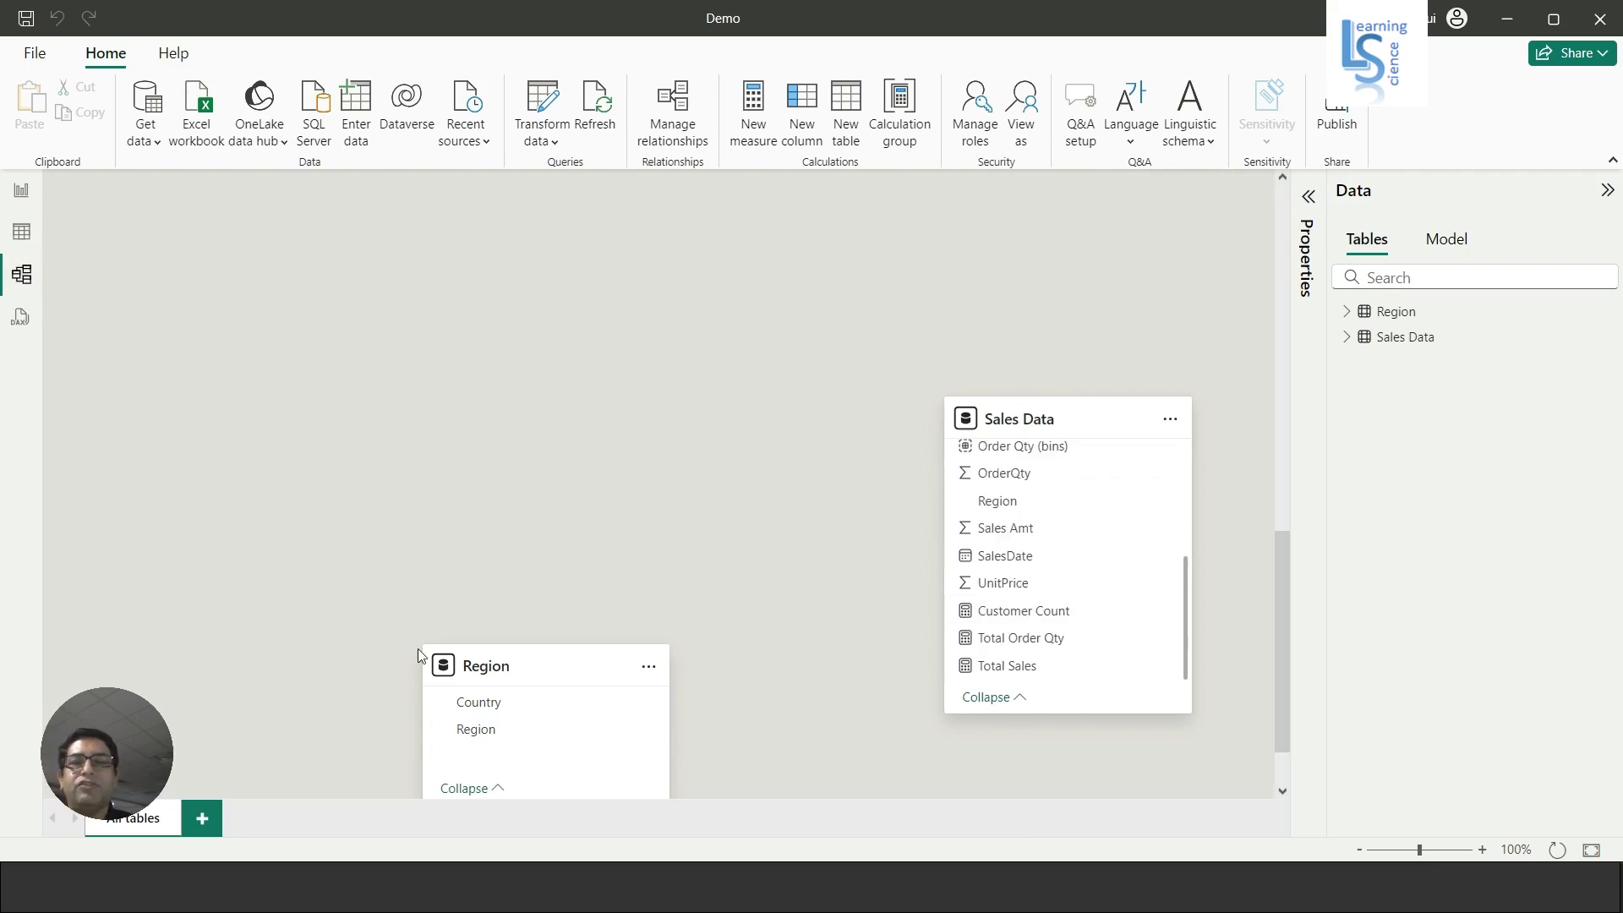
left_click_drag(534, 670, 505, 290)
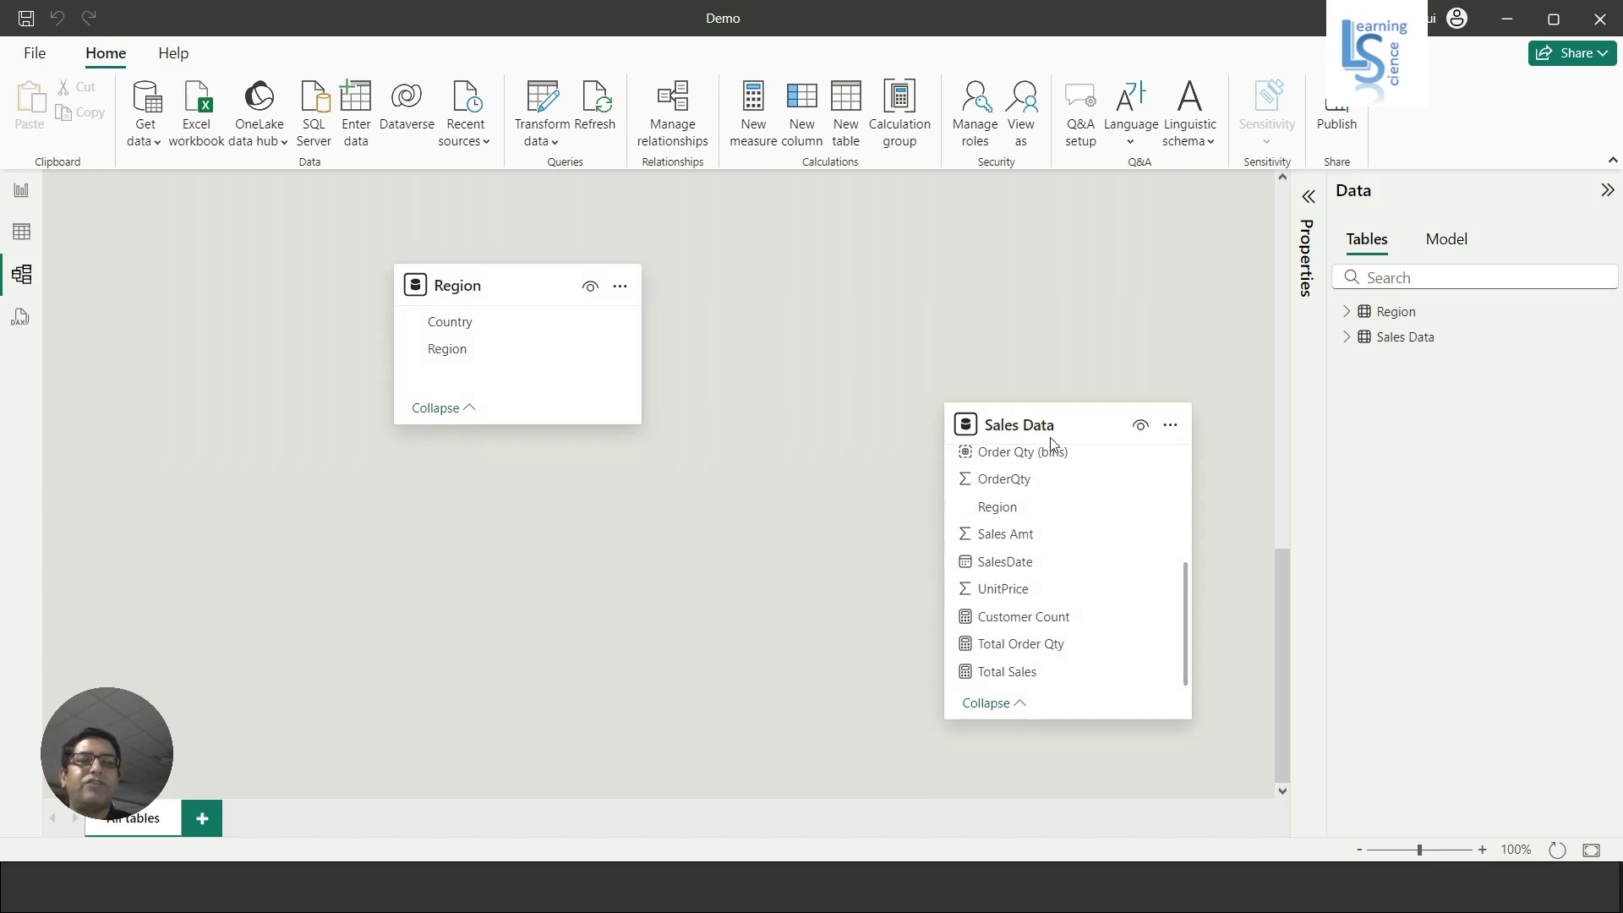
left_click_drag(462, 356, 995, 508)
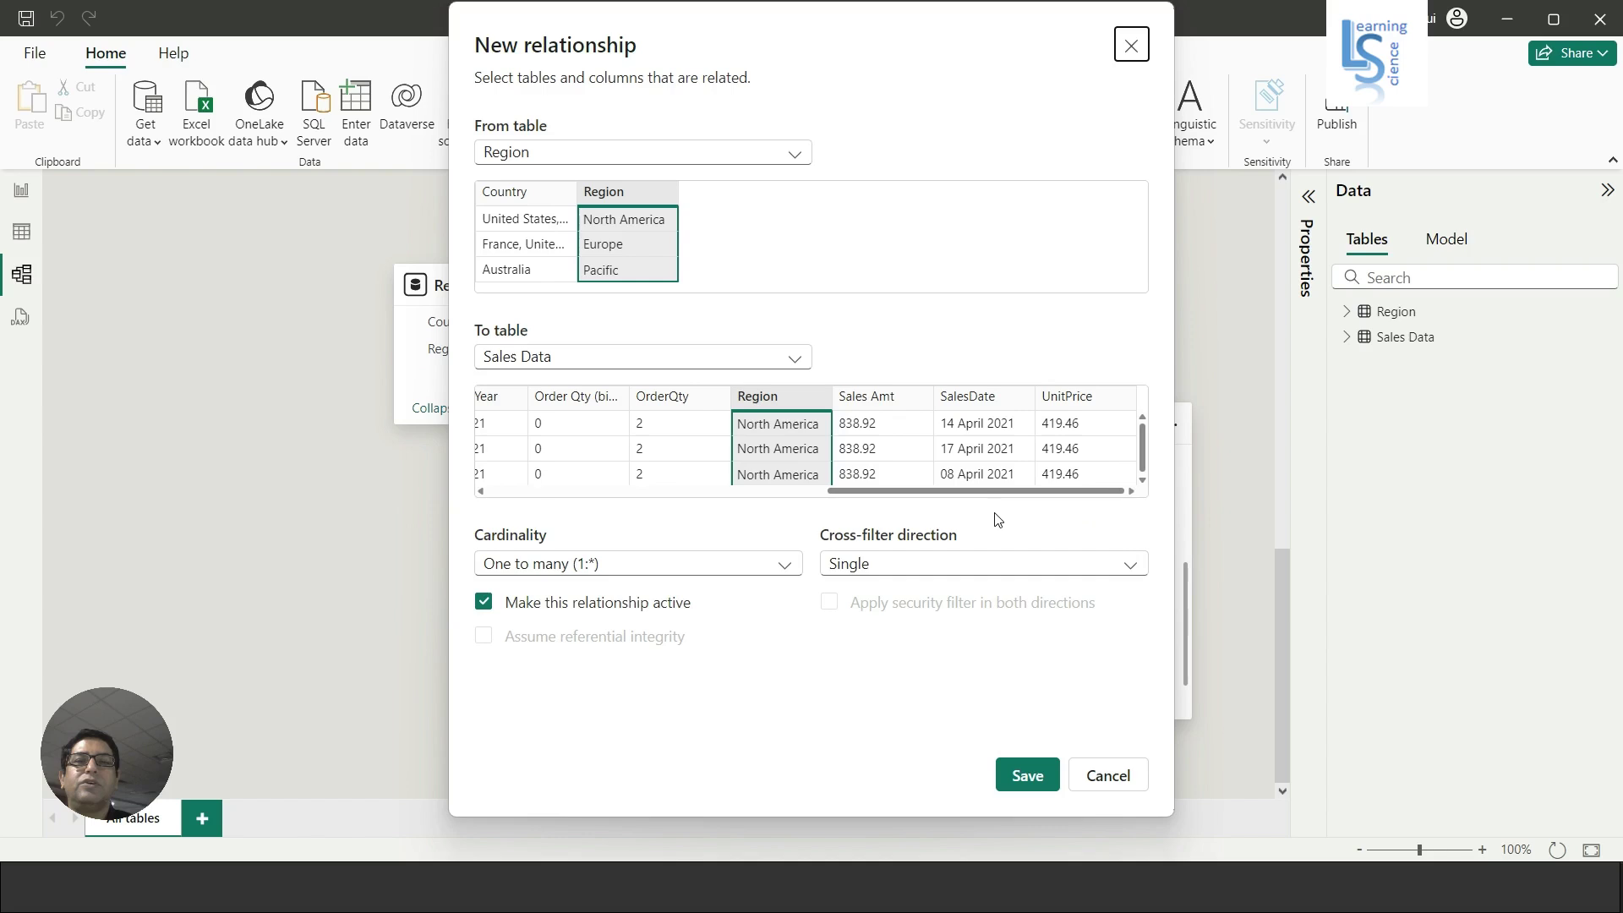
left_click(1030, 774)
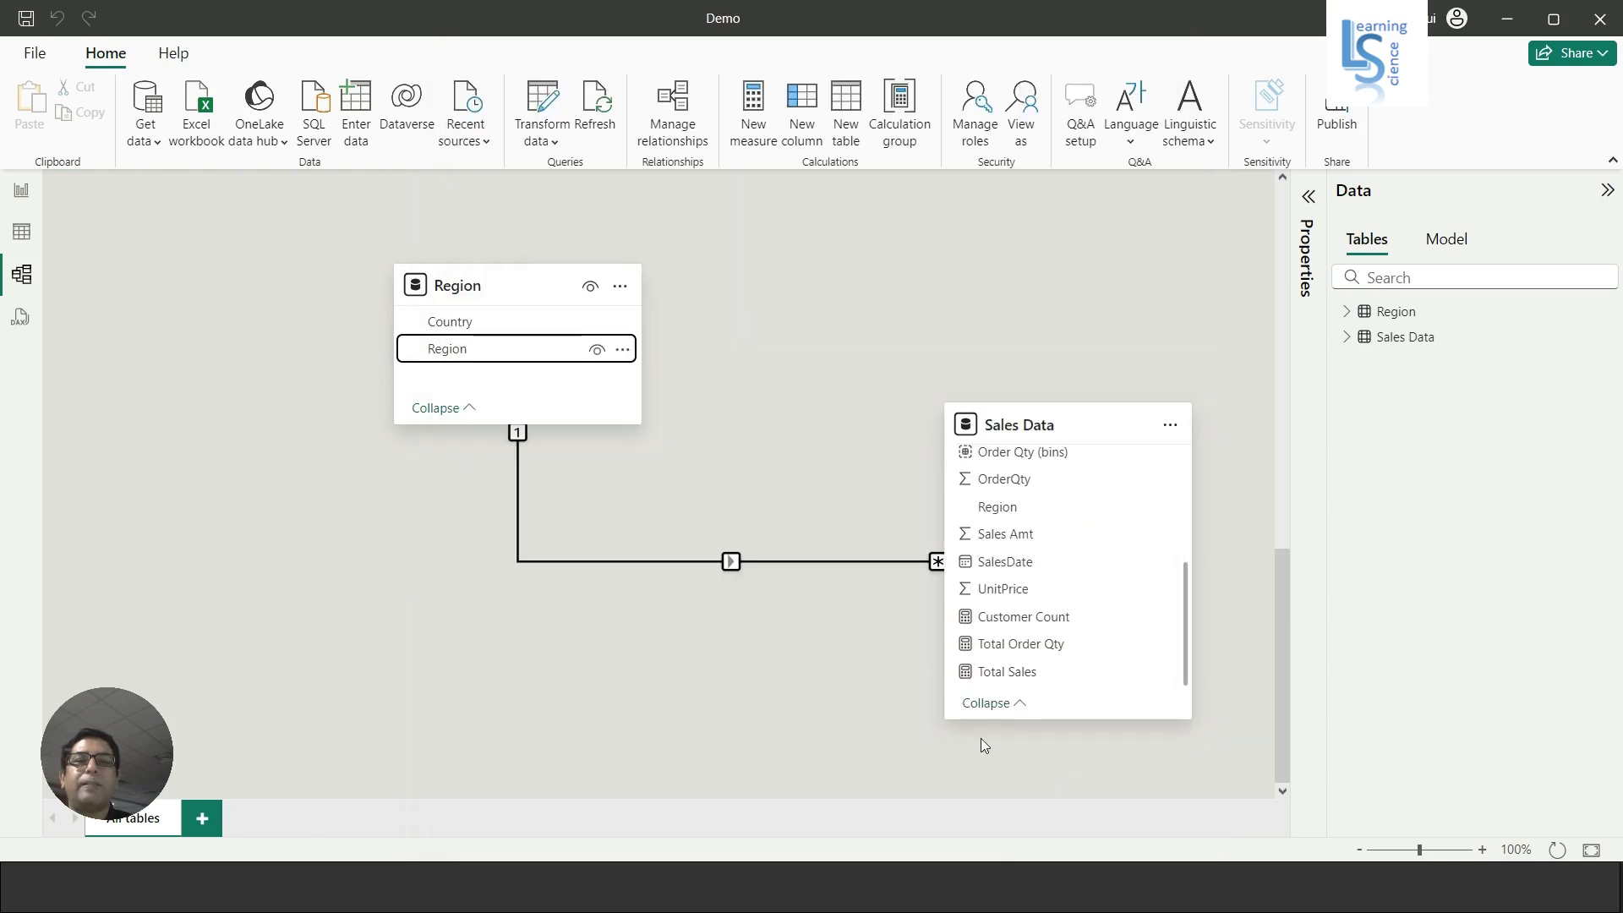
Add a table visual to the report page with Region[Region] as its first column
left_click(19, 196)
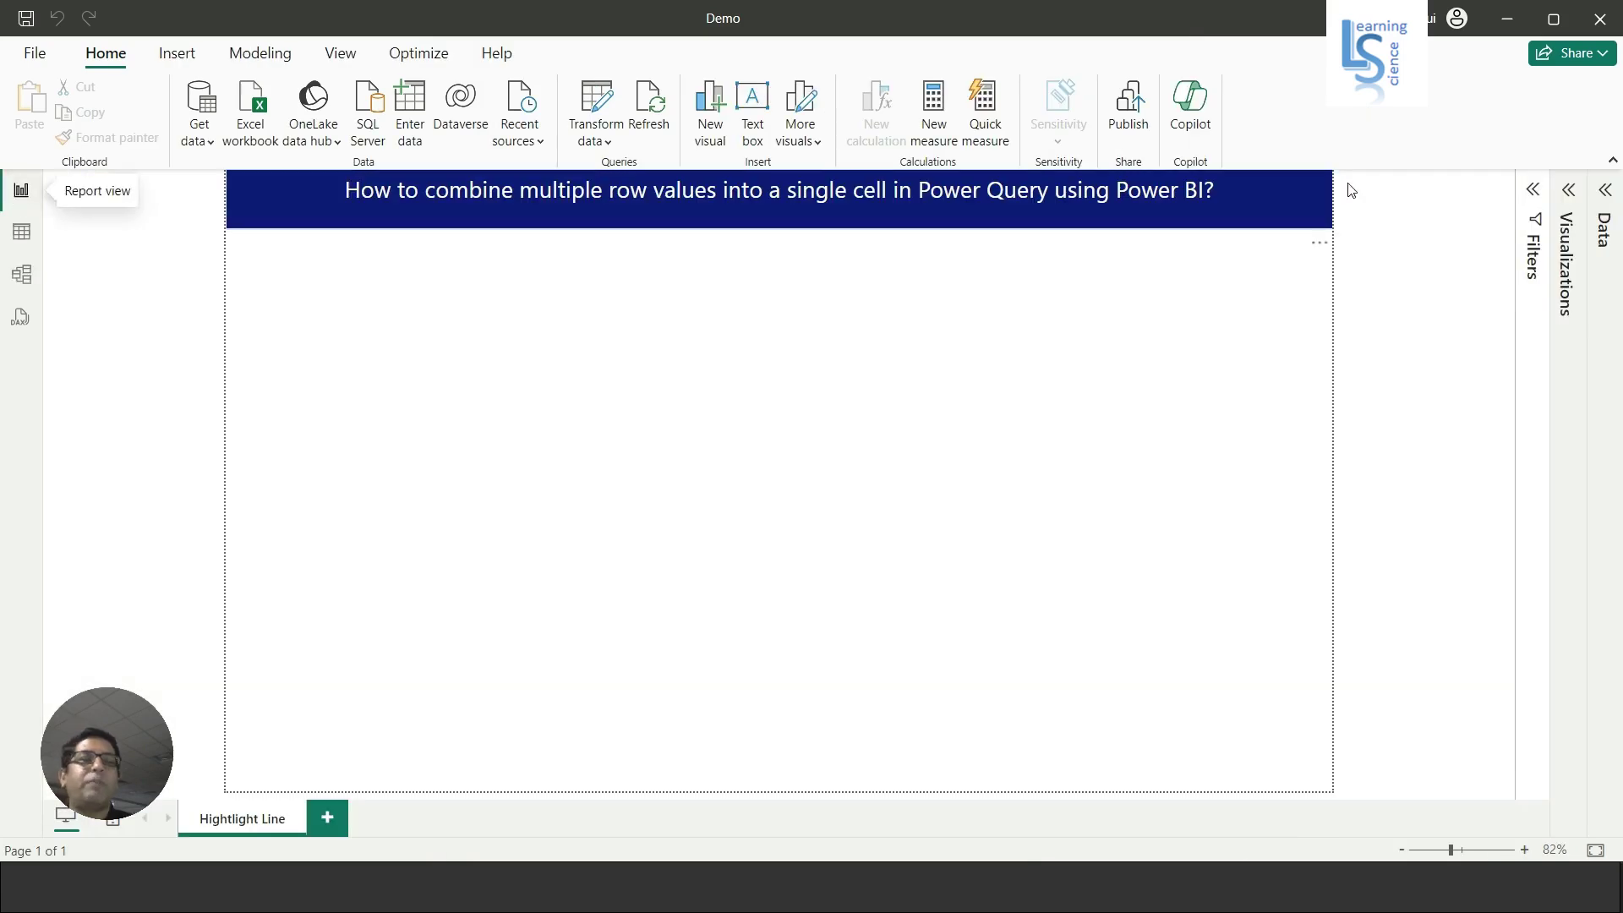
left_click(1569, 192)
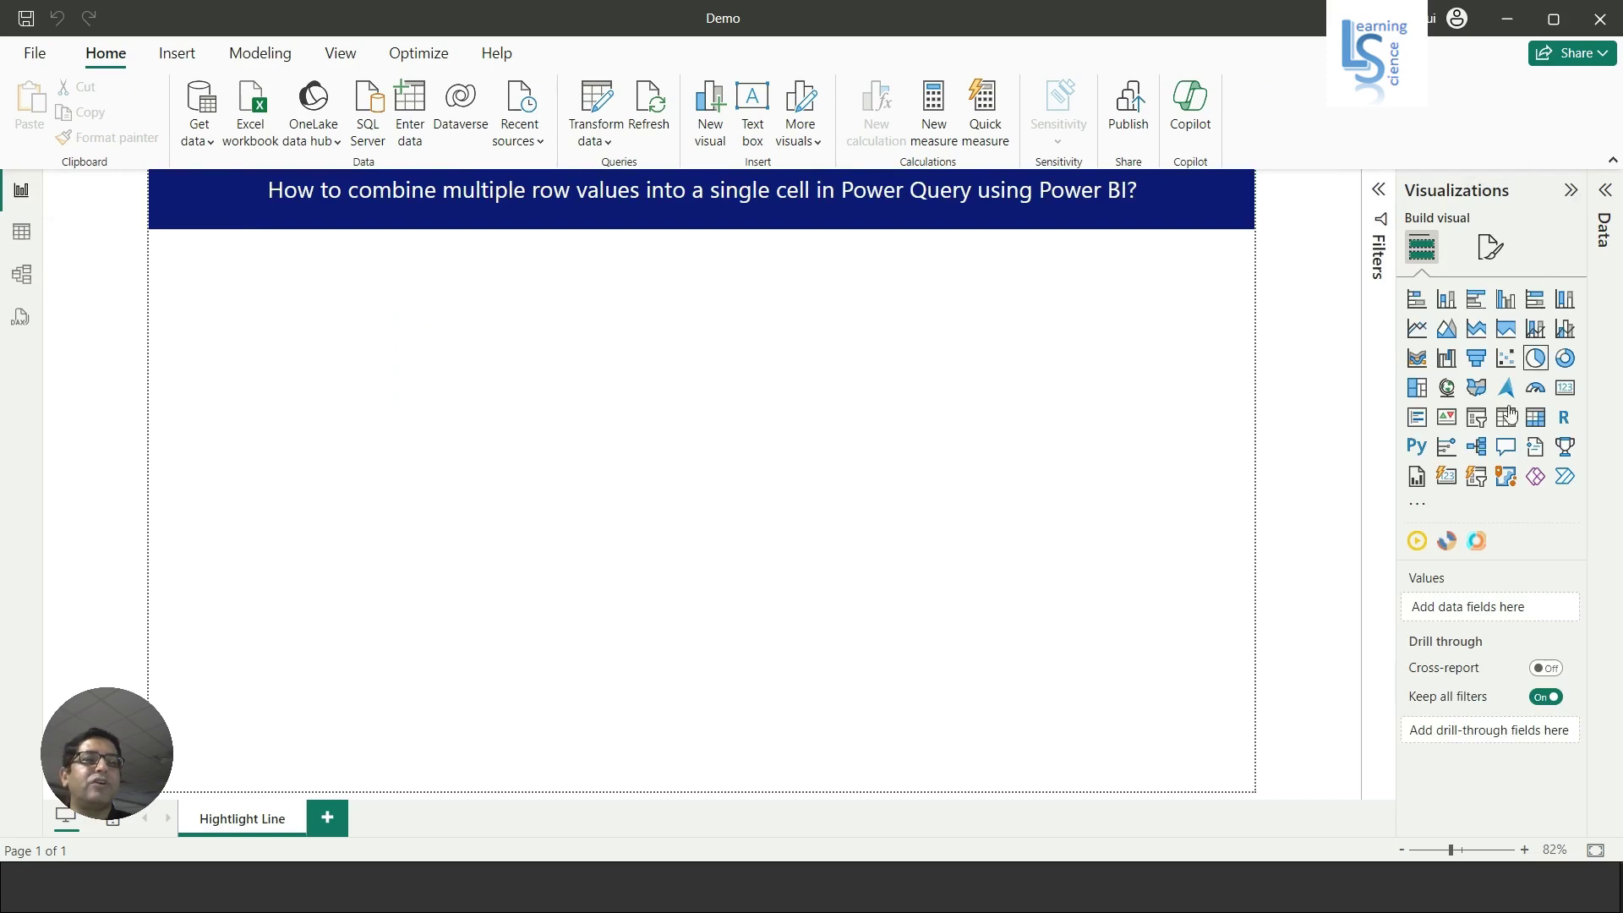
left_click(1506, 417)
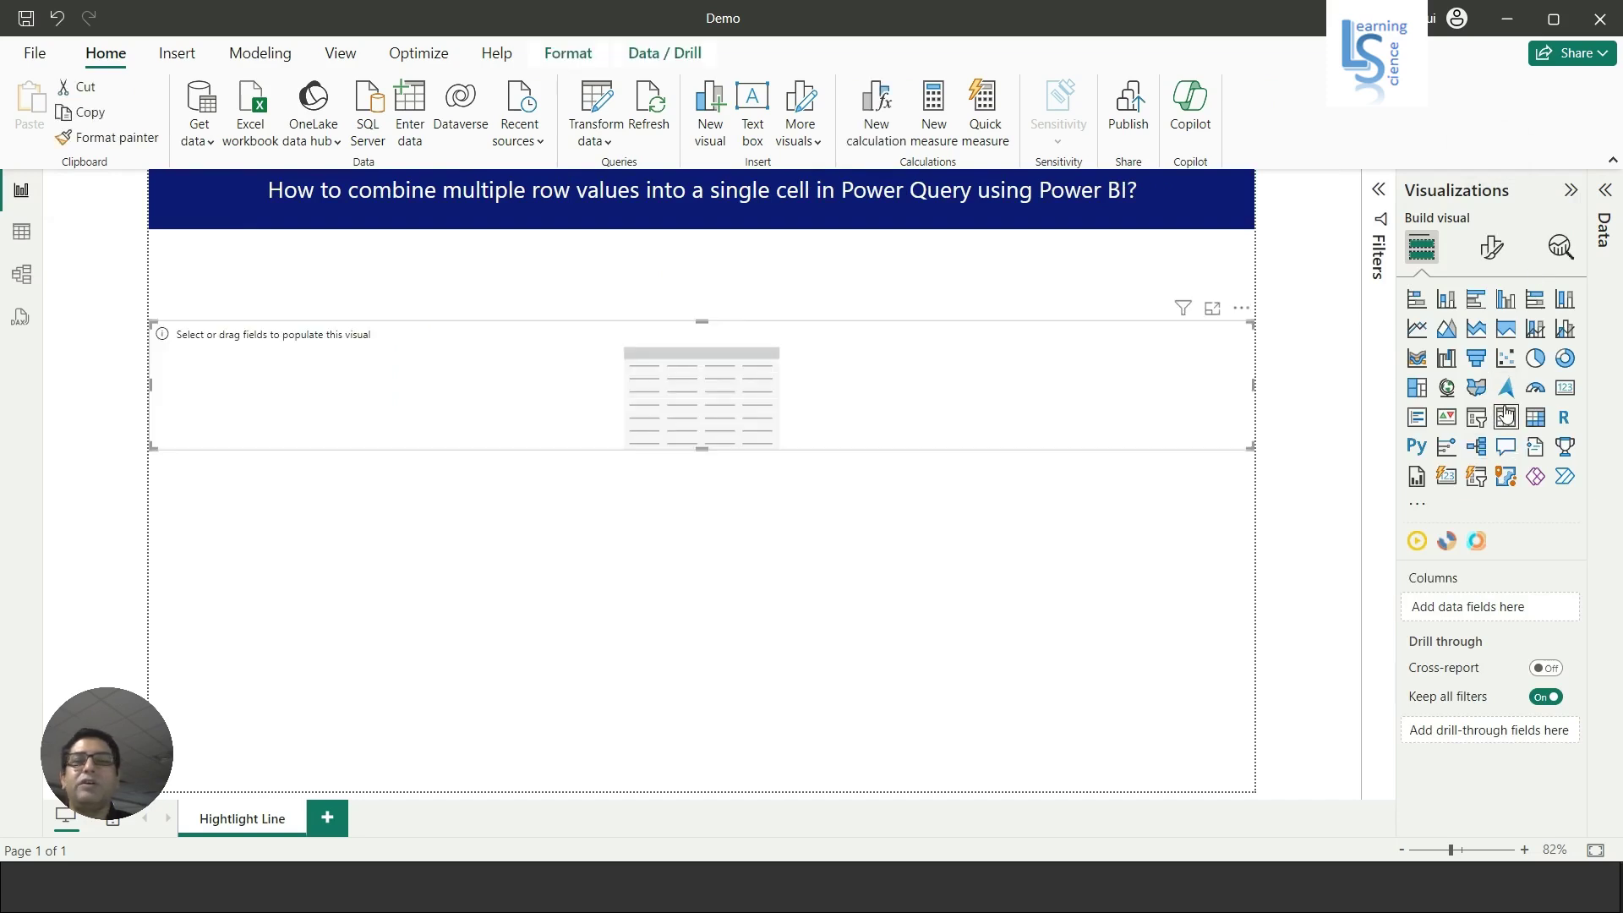
left_click_drag(1450, 849, 1463, 851)
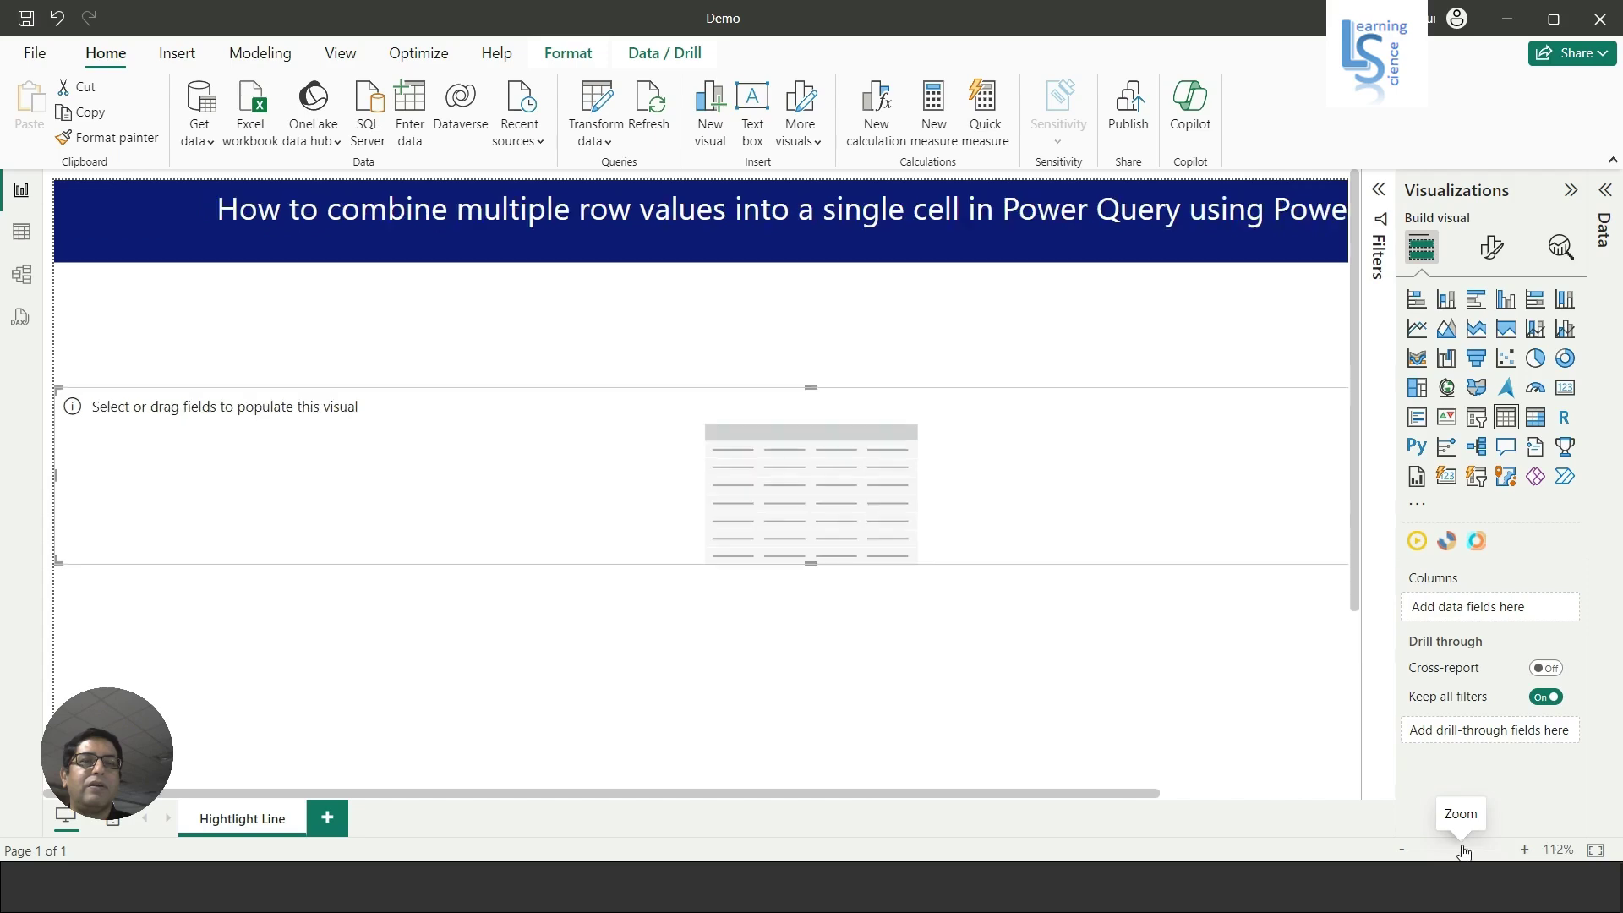
left_click(1604, 190)
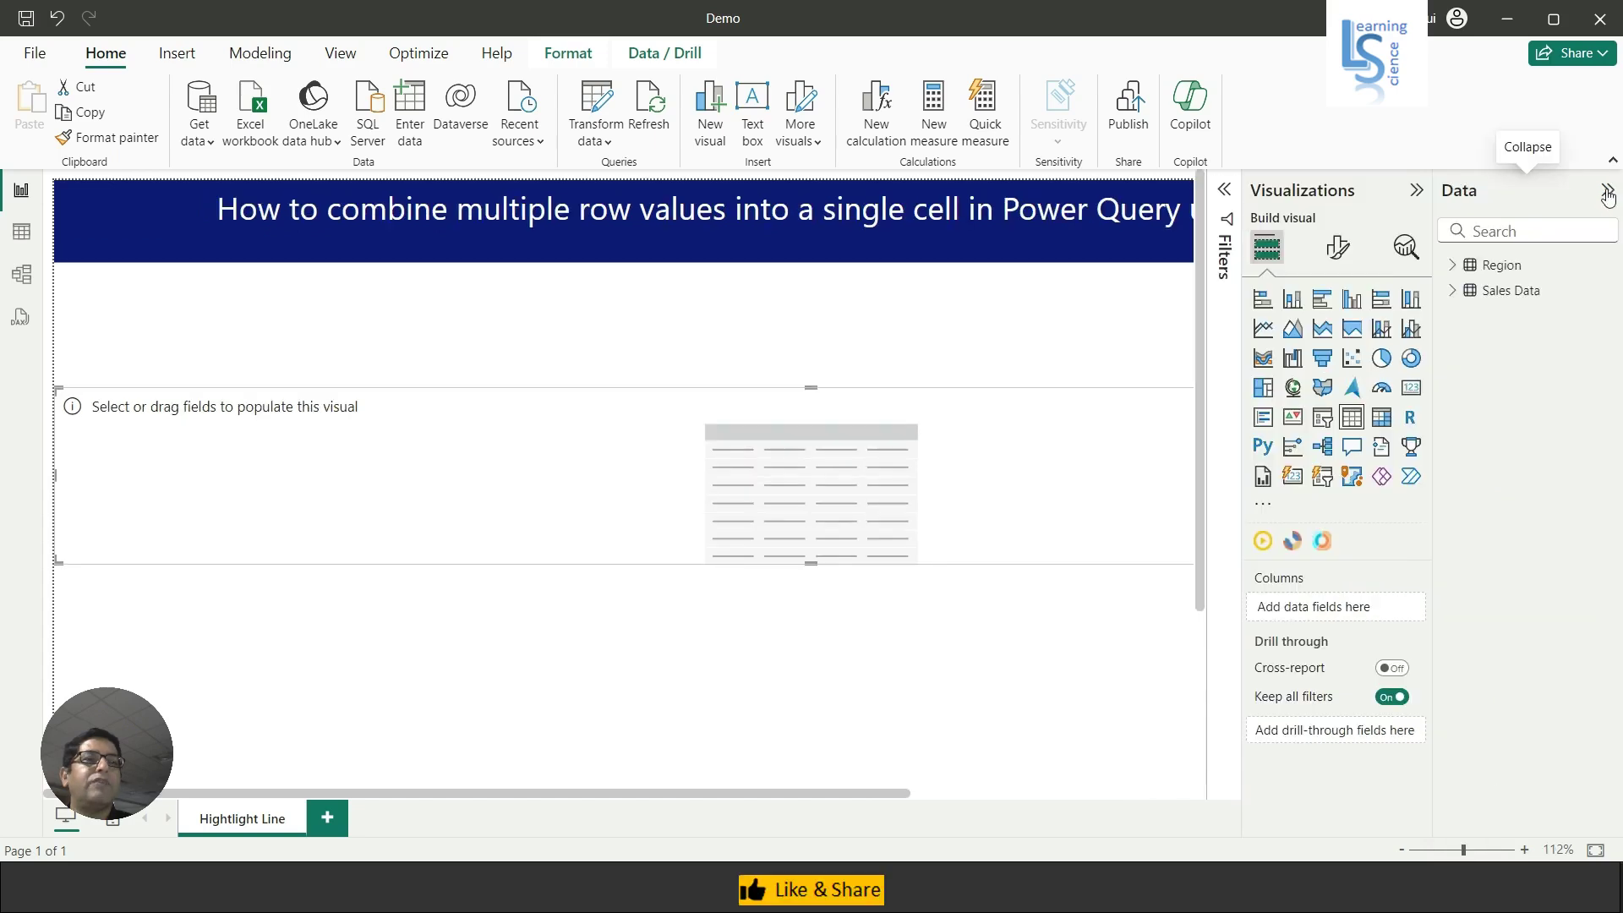
left_click(1452, 266)
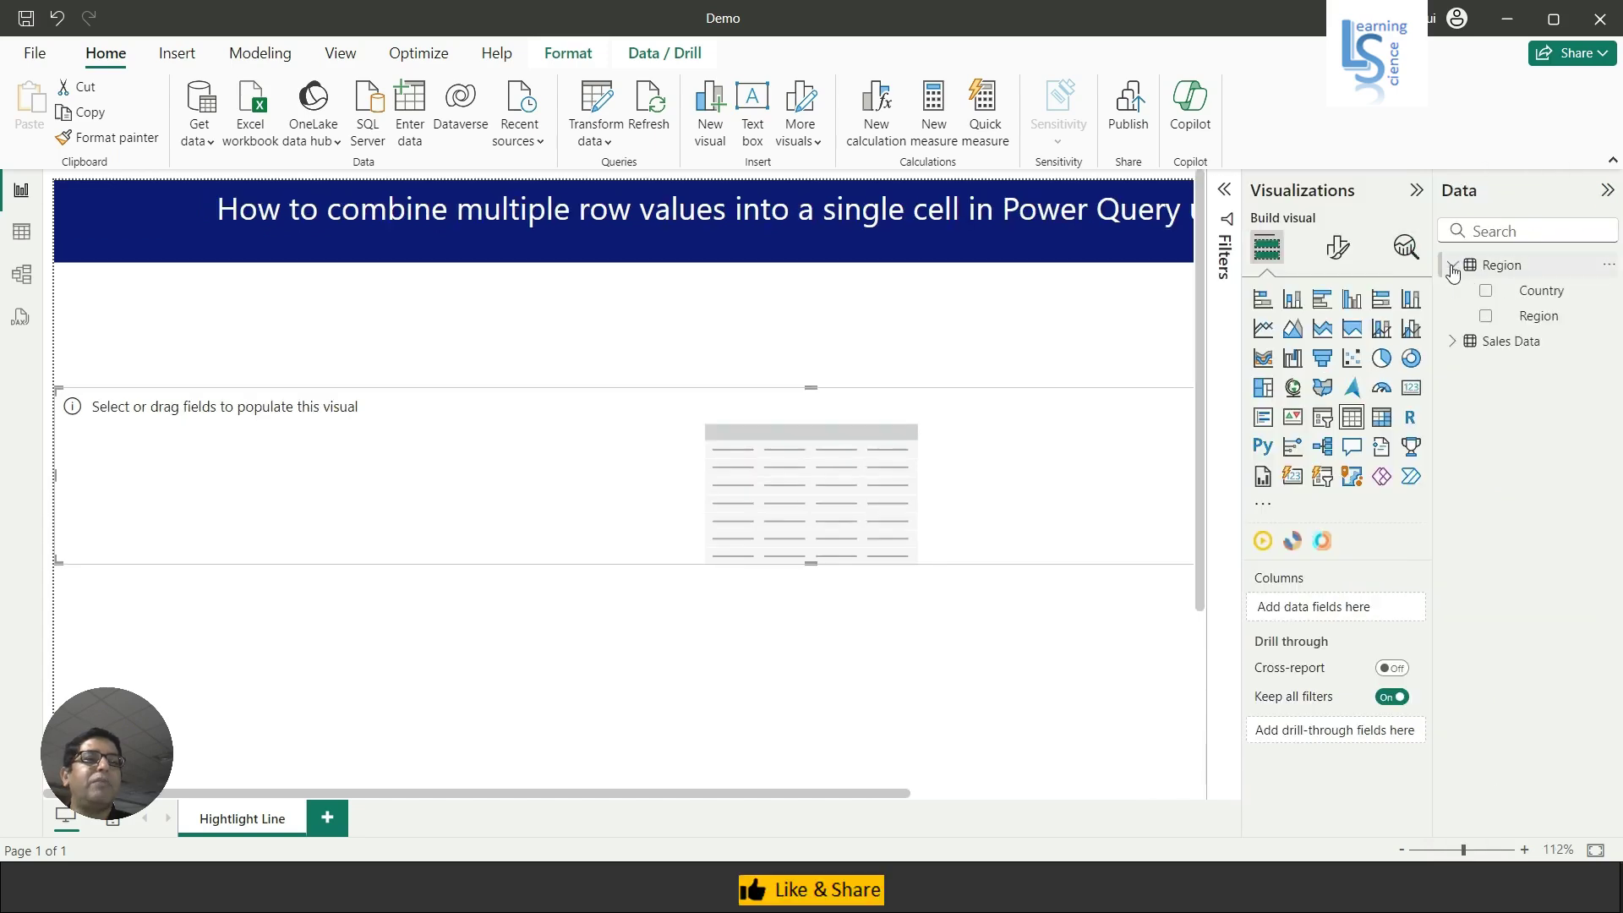
left_click_drag(1534, 316, 1344, 616)
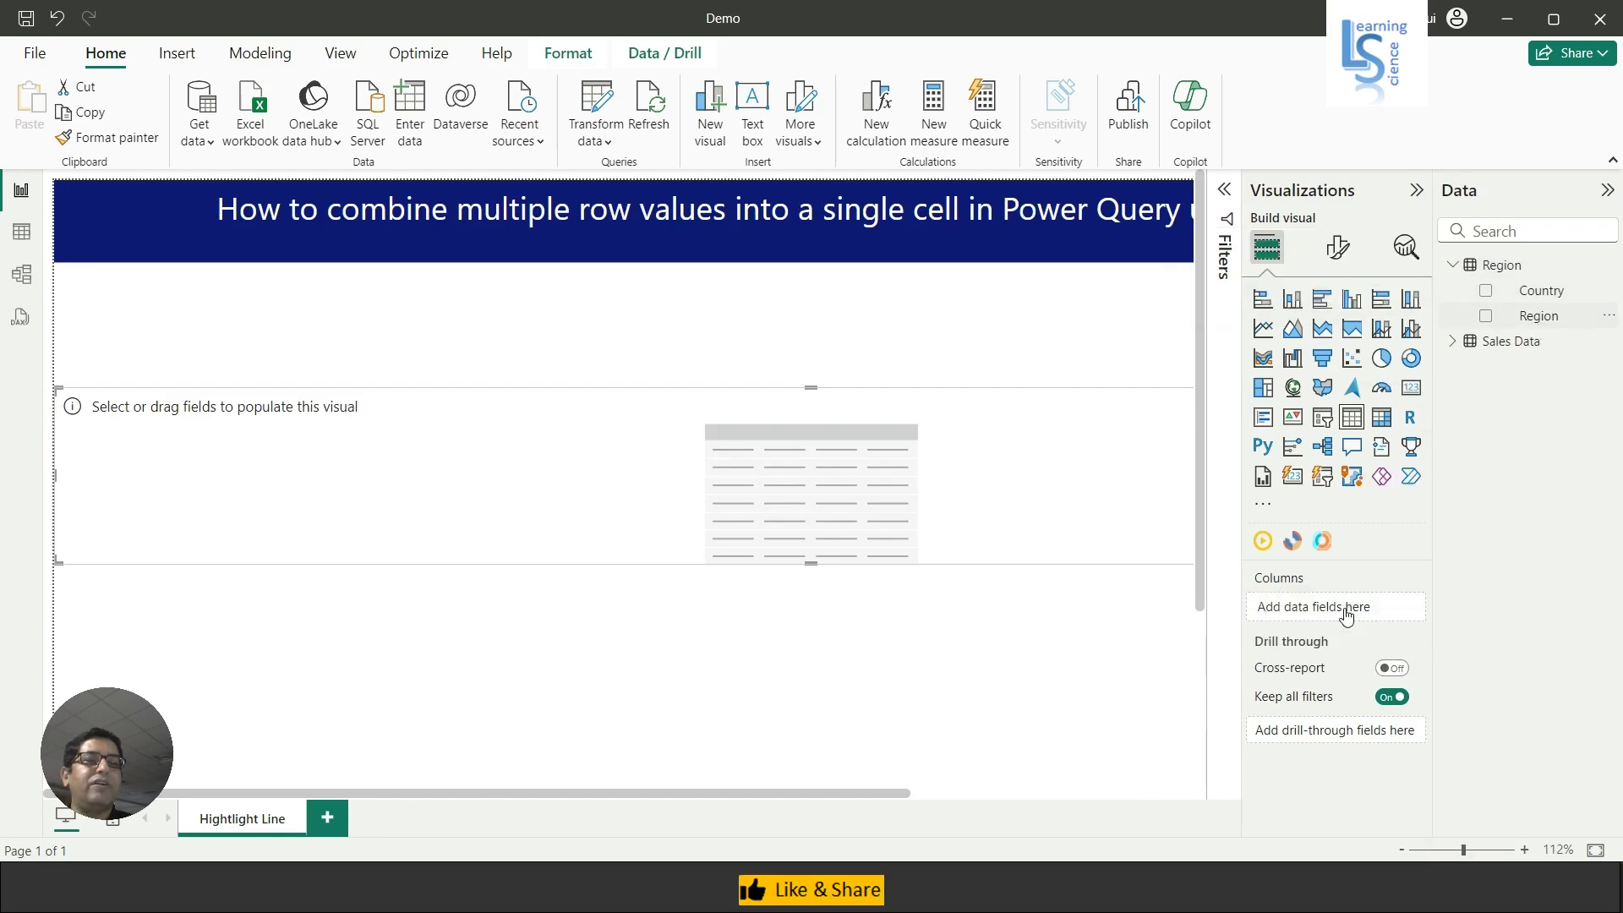
Add Region's Country, then Sales Data's Total Sales and Total Order Qty to the table
left_click(1485, 291)
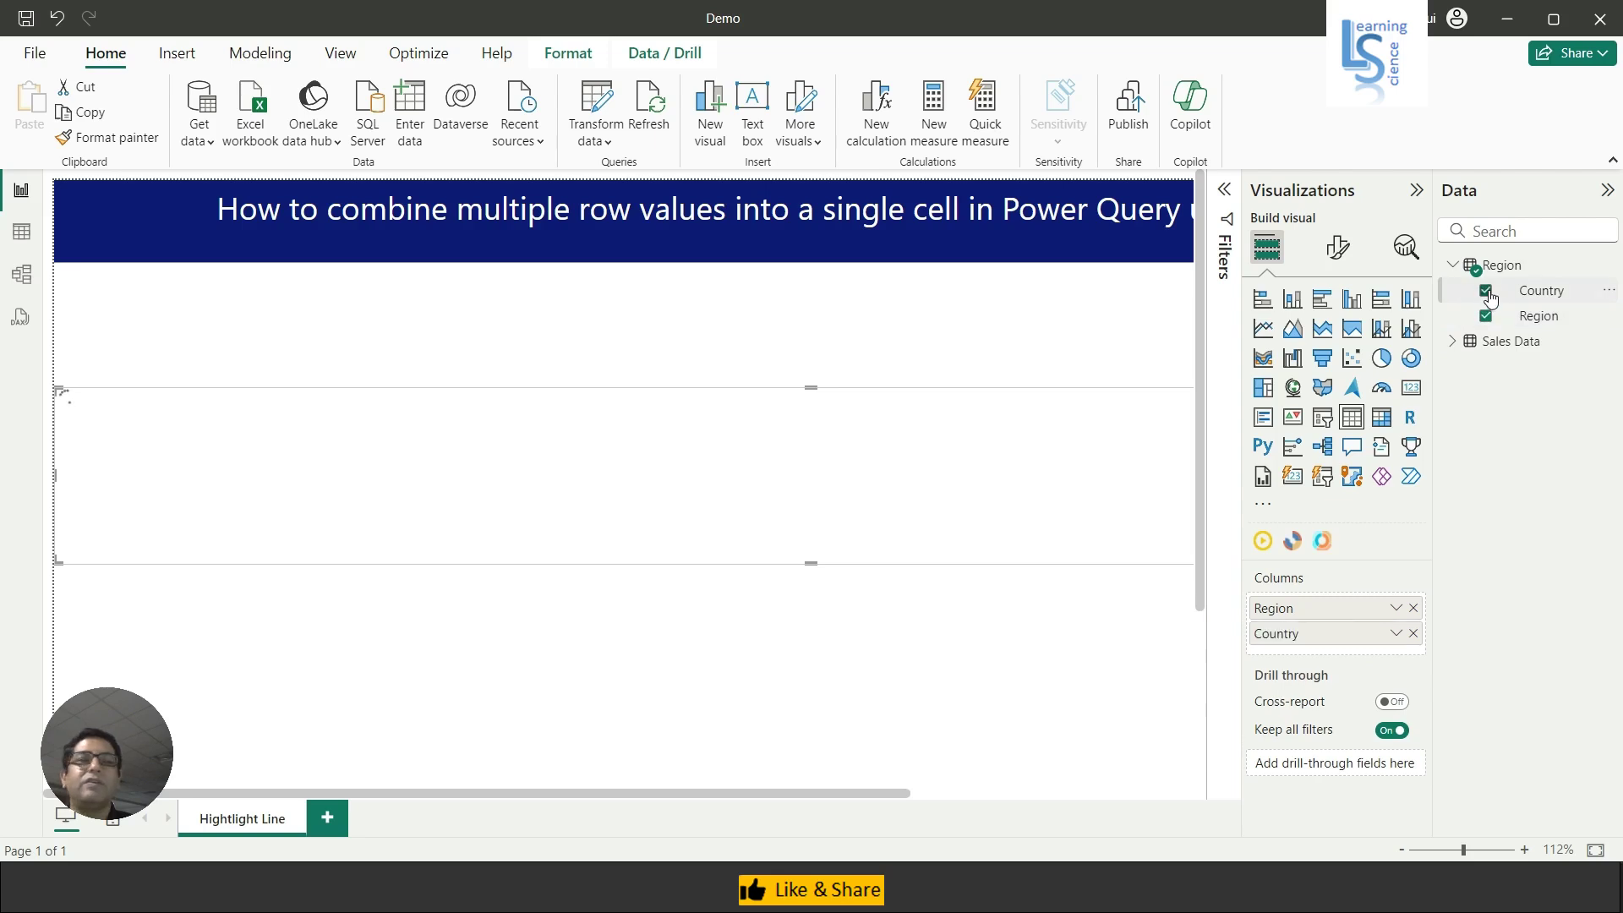
left_click(1451, 343)
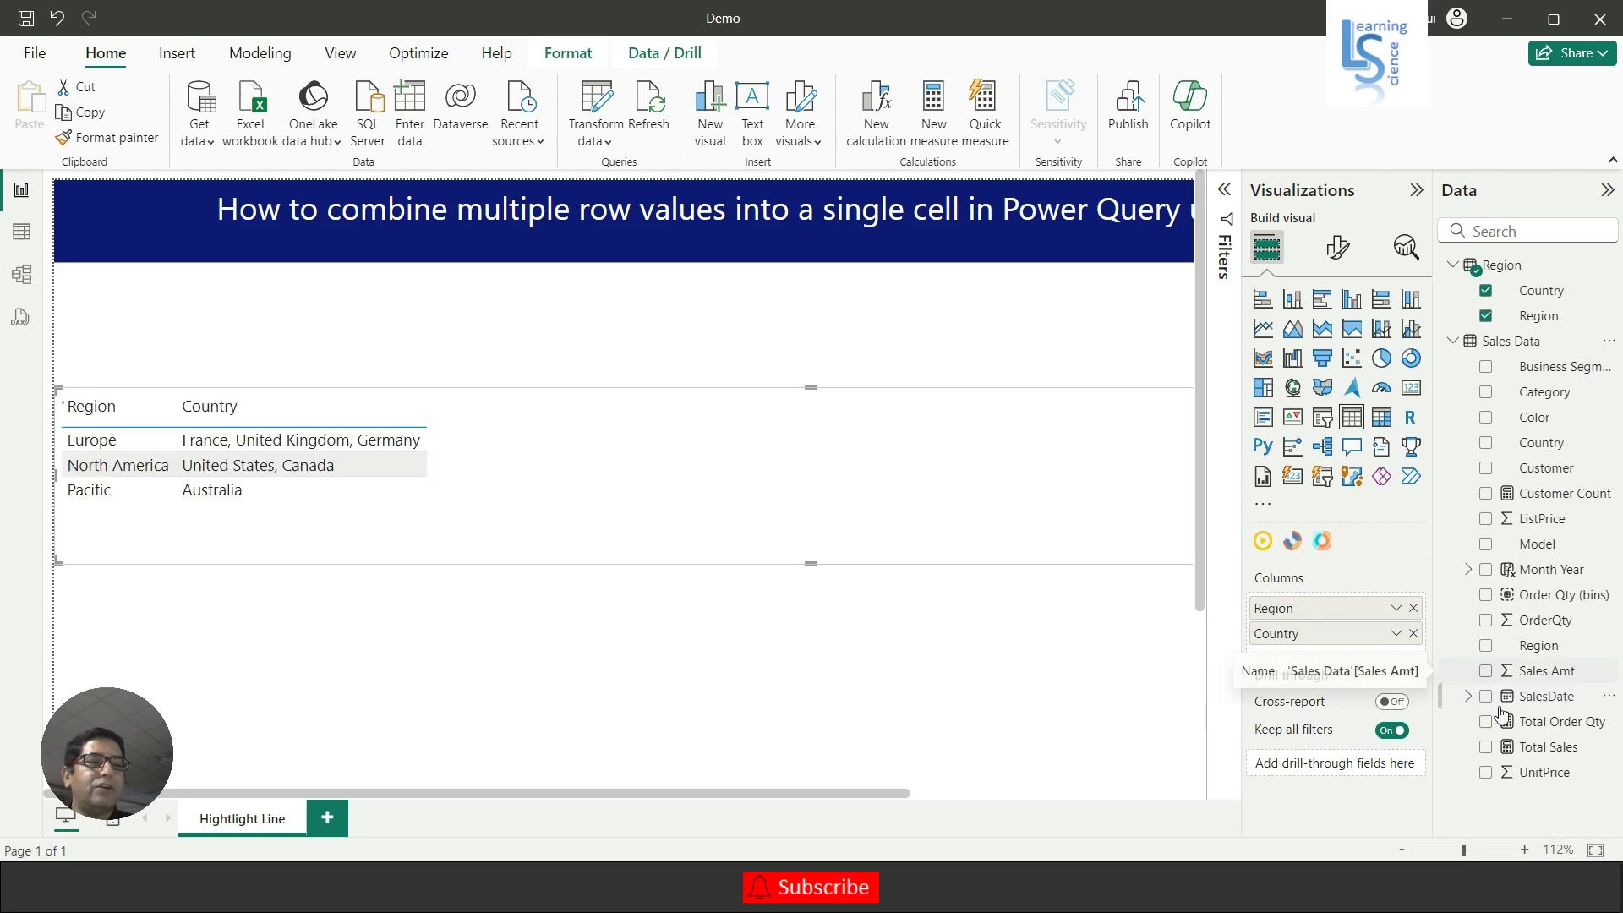
left_click(1486, 750)
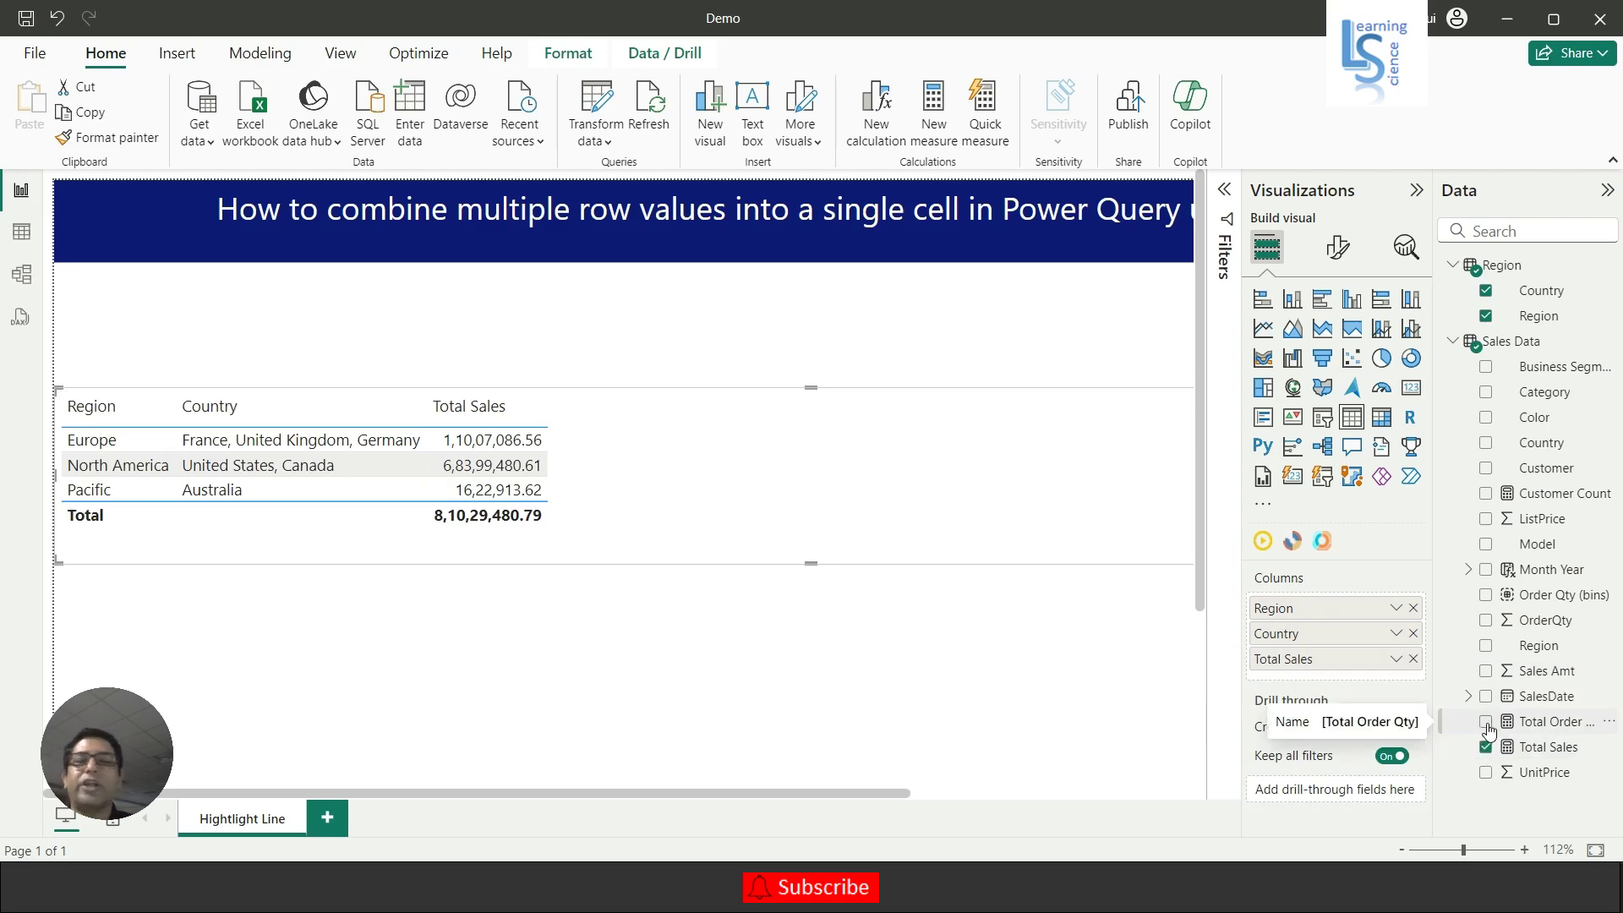
left_click(1486, 723)
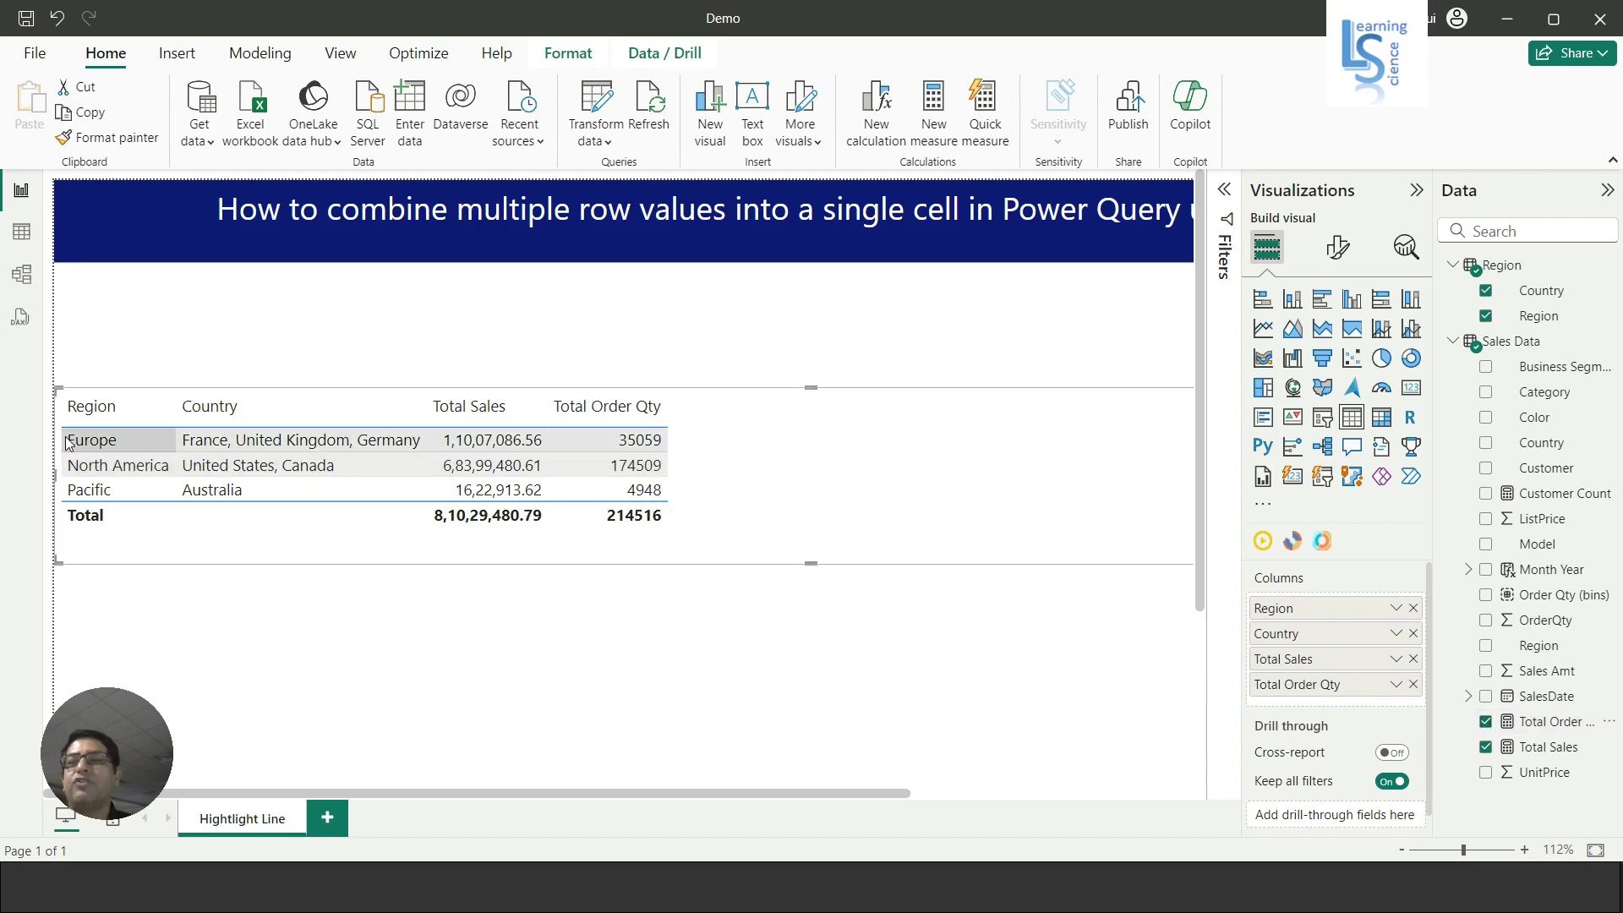